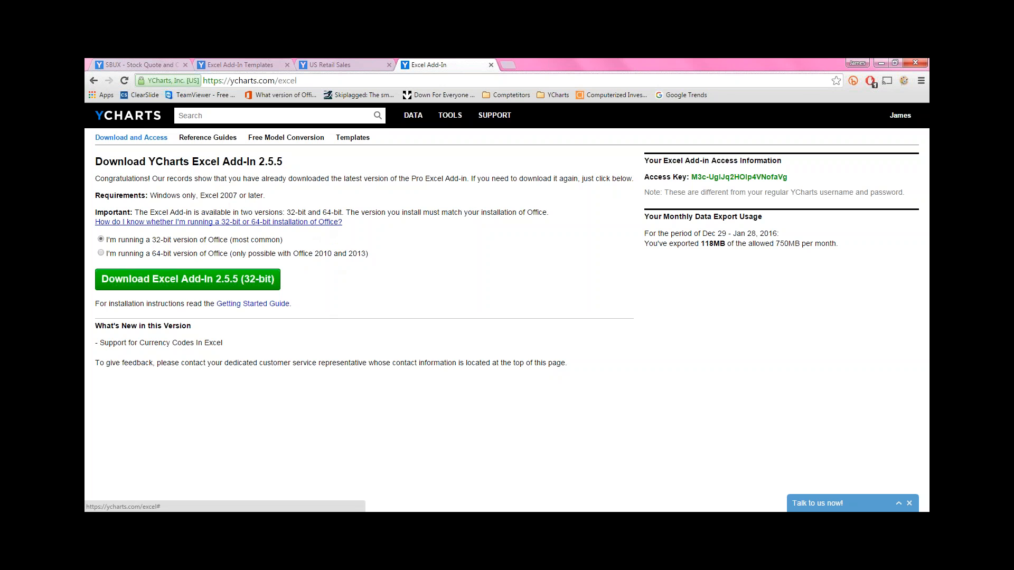
- Check the guidance on telling whether the installed Office version is 32-bit or 64-bit, and close it
{"action": "left_click", "coordinate": [313, 224]}
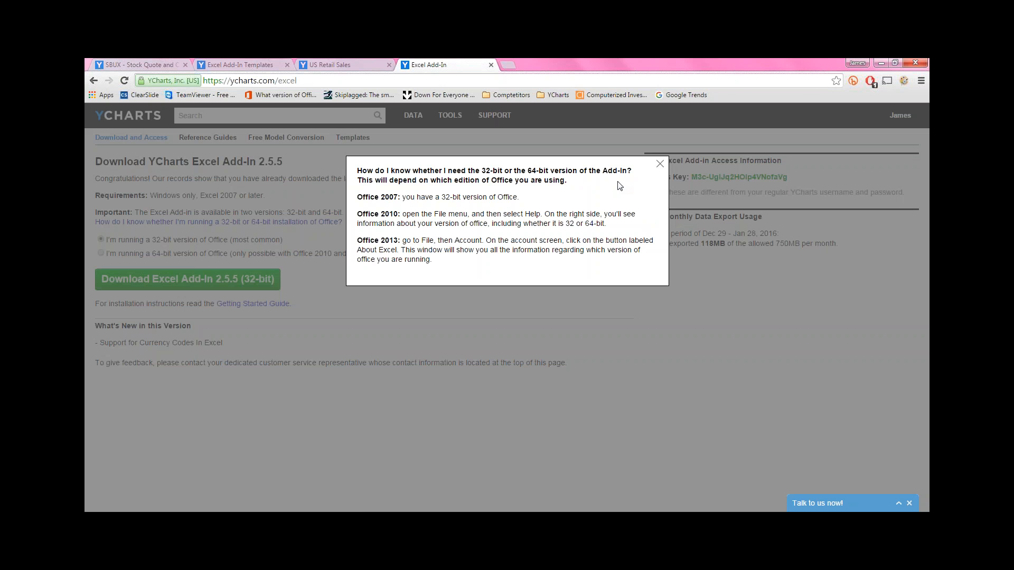
{"action": "left_click", "coordinate": [660, 165]}
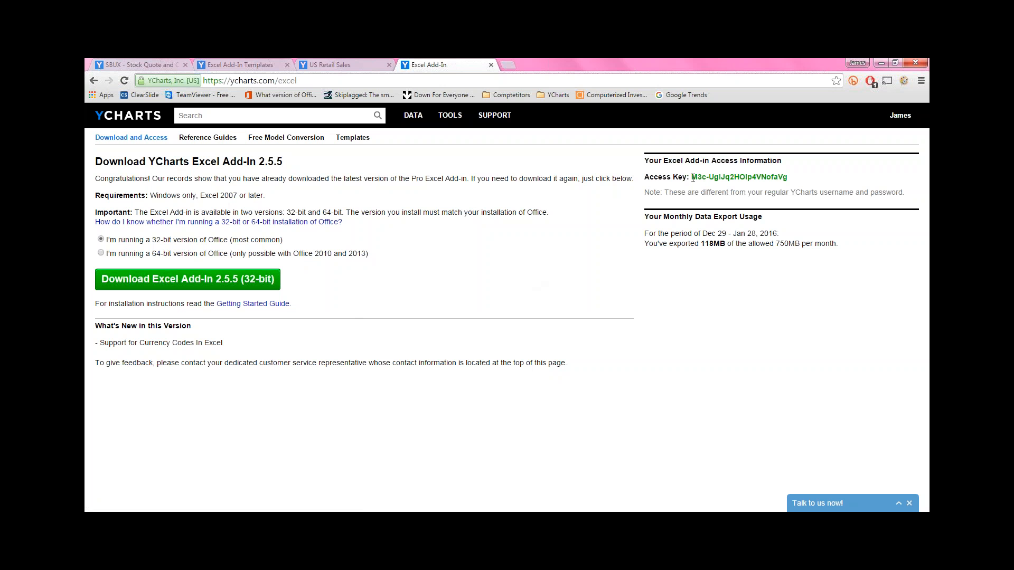
- Copy the Excel add-in access key from the access information on the YCharts download page
{"action": "left_click_drag", "start_coordinate": [788, 179], "coordinate": [689, 179]}
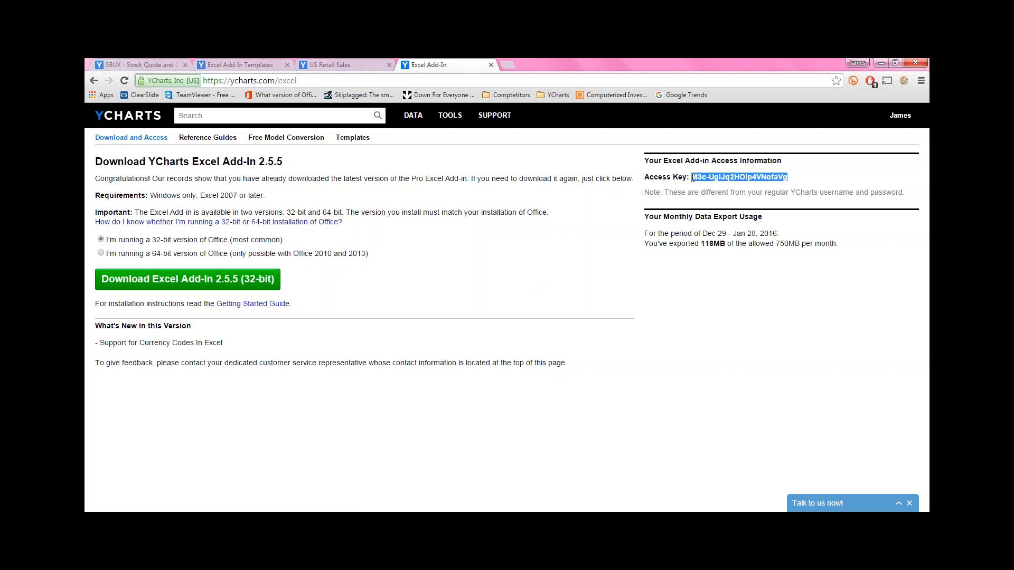
{"action": "right_click", "coordinate": [693, 178]}
{"action": "left_click", "coordinate": [705, 186]}
- Switch to the Weighted_Fund_Portfolio_Exposures workbook in Excel and log in to the YCharts add-in by pasting the copied key as the Access Key
{"action": "left_click", "coordinate": [270, 521]}
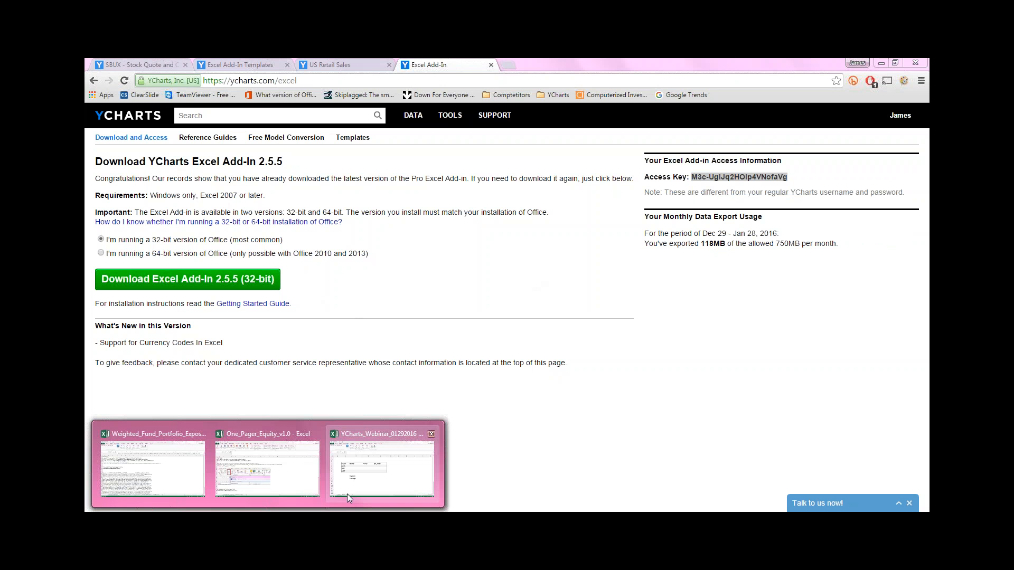
{"action": "left_click", "coordinate": [193, 471]}
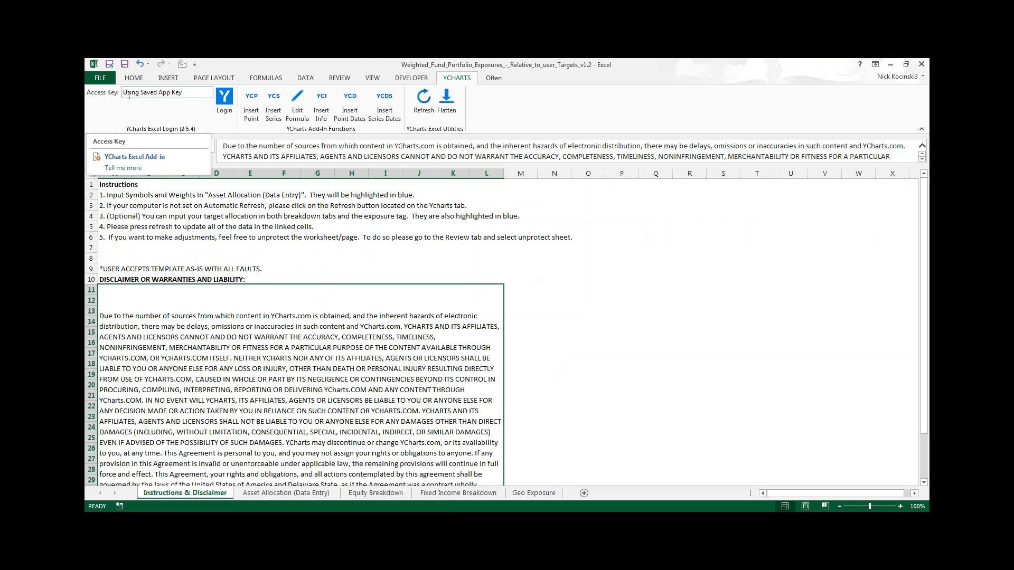
{"action": "left_click", "coordinate": [188, 95]}
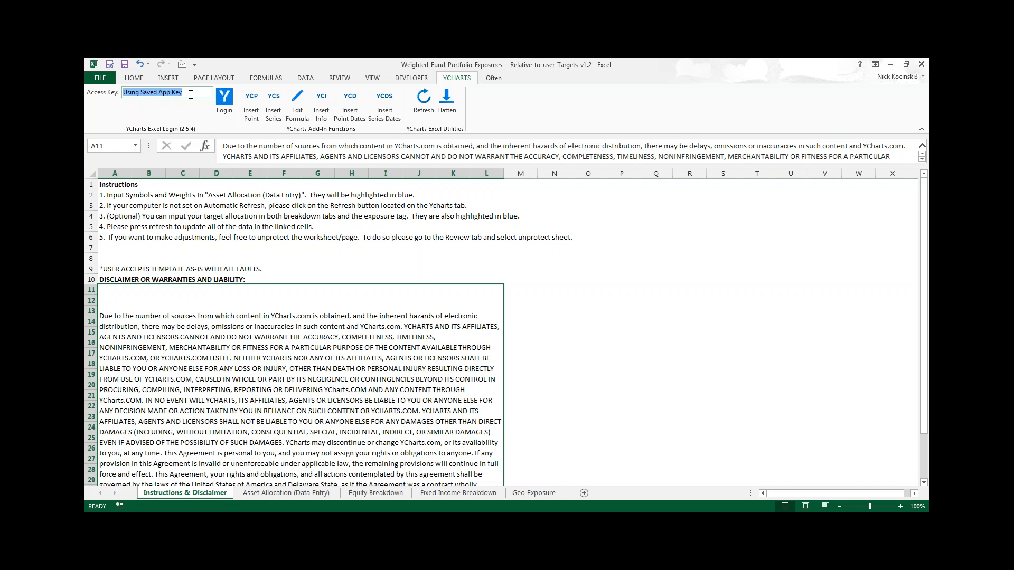
{"action": "key", "text": "ctrl+v"}
{"action": "left_click", "coordinate": [224, 101]}
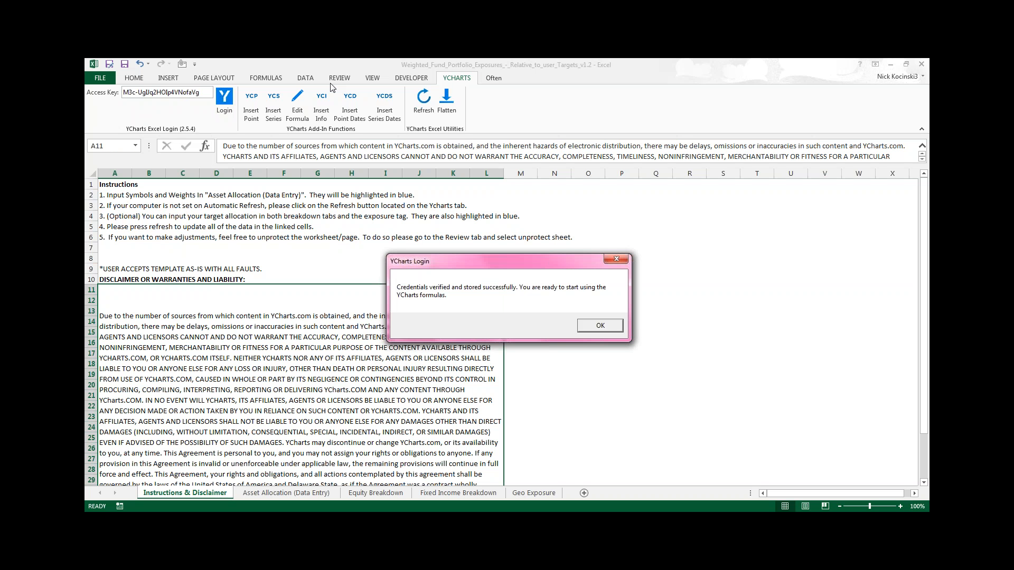
{"action": "left_click", "coordinate": [602, 328]}
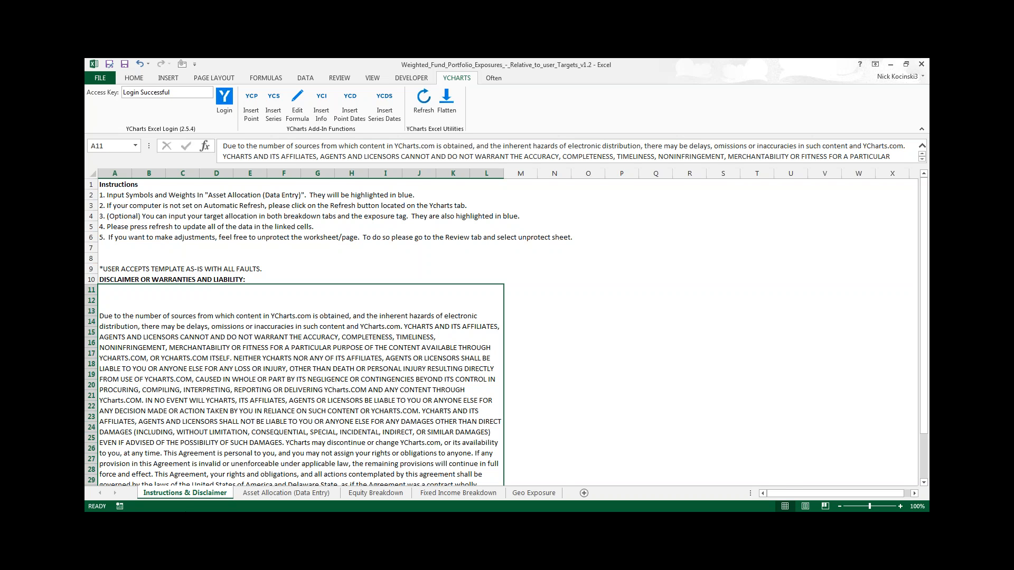
- Return to the YCharts website in the browser and open the list of Excel templates
{"action": "key", "text": "alt+Tab"}
{"action": "left_click", "coordinate": [463, 289]}
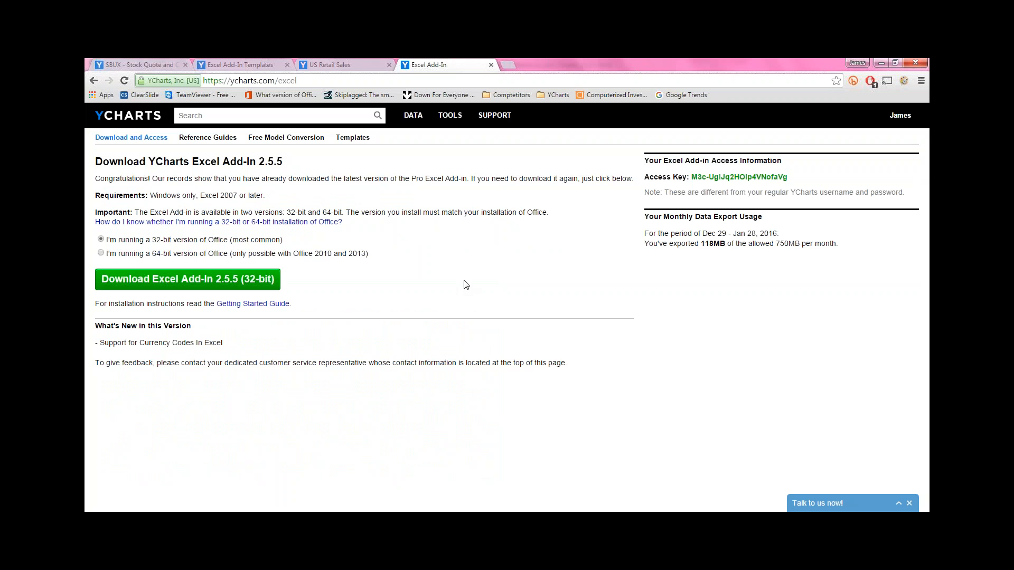
{"action": "left_click", "coordinate": [354, 139]}
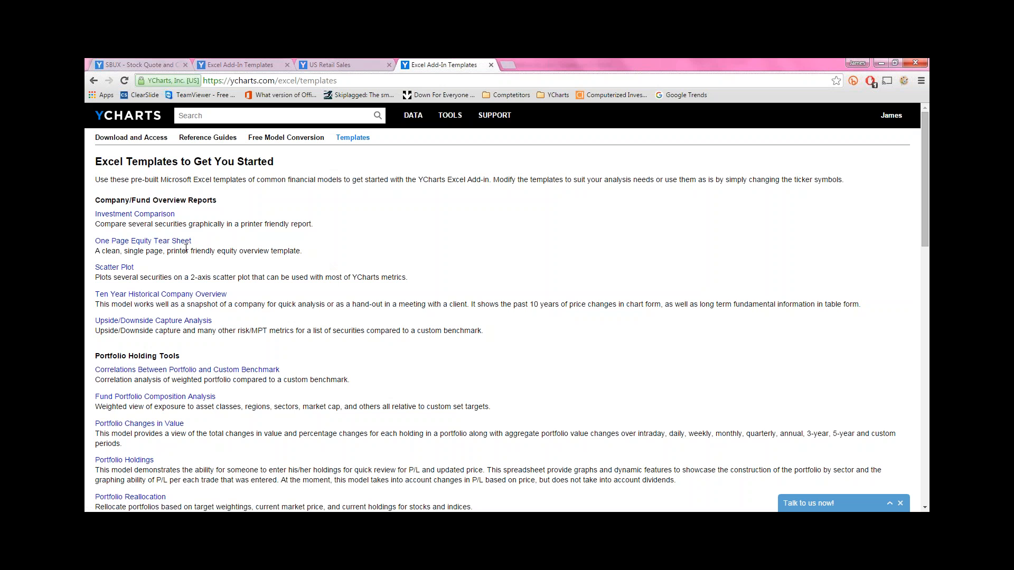
- Switch to the One_Pager_Equity_v1.0 workbook in Excel, read the ticker instruction and look through the One Pager (Equity) sheet
{"action": "left_click", "coordinate": [263, 485]}
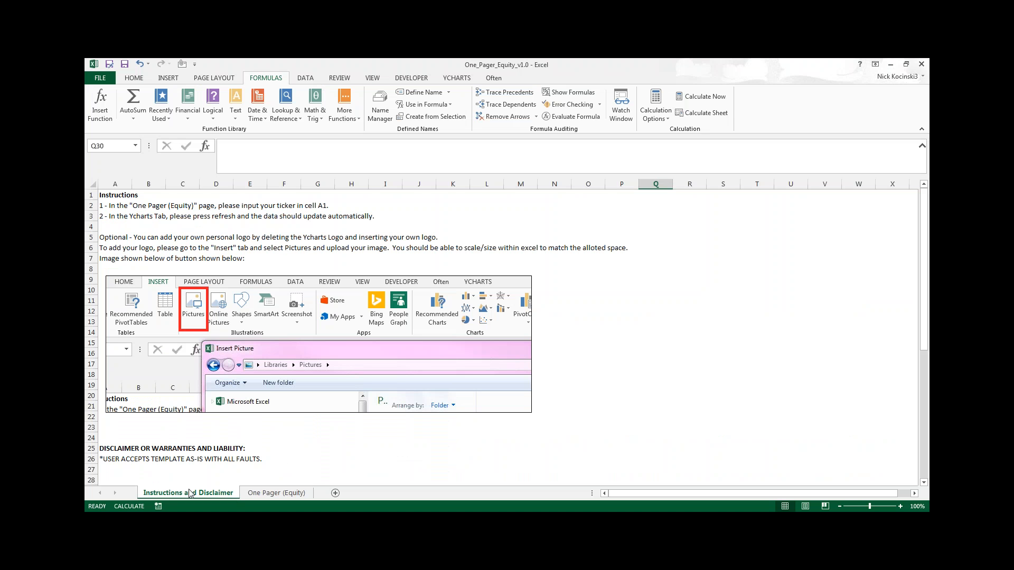
{"action": "left_click", "coordinate": [106, 206]}
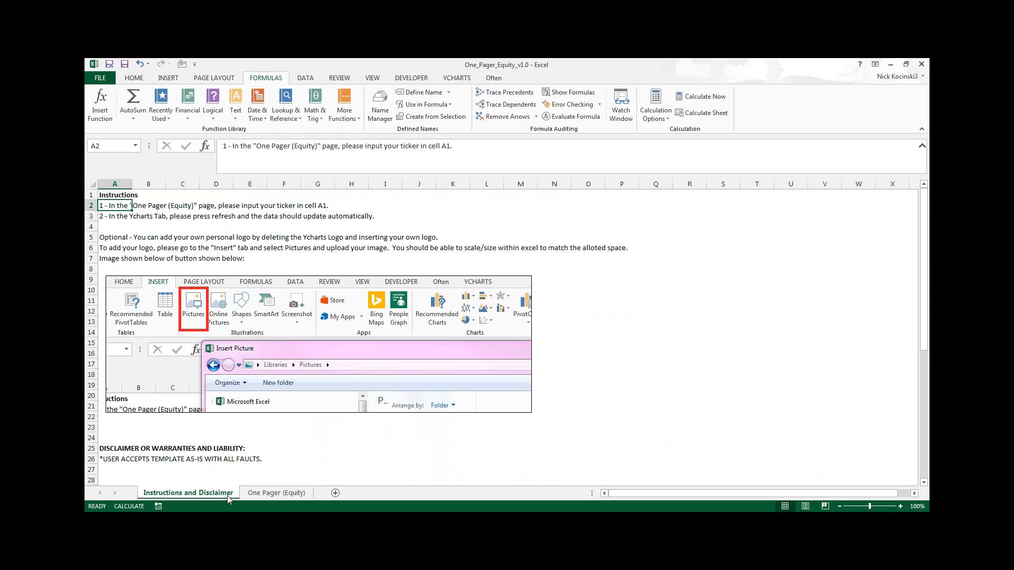
{"action": "left_click", "coordinate": [281, 494]}
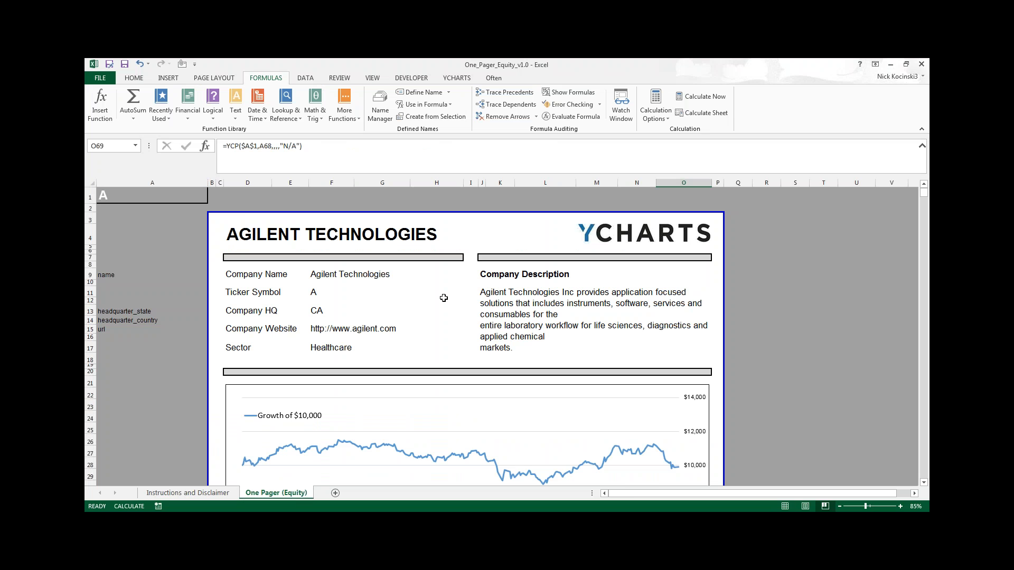
{"action": "scroll", "coordinate": [444, 298], "scroll_direction": "down", "scroll_amount": 4}
{"action": "scroll", "coordinate": [437, 351], "scroll_direction": "down", "scroll_amount": 8}
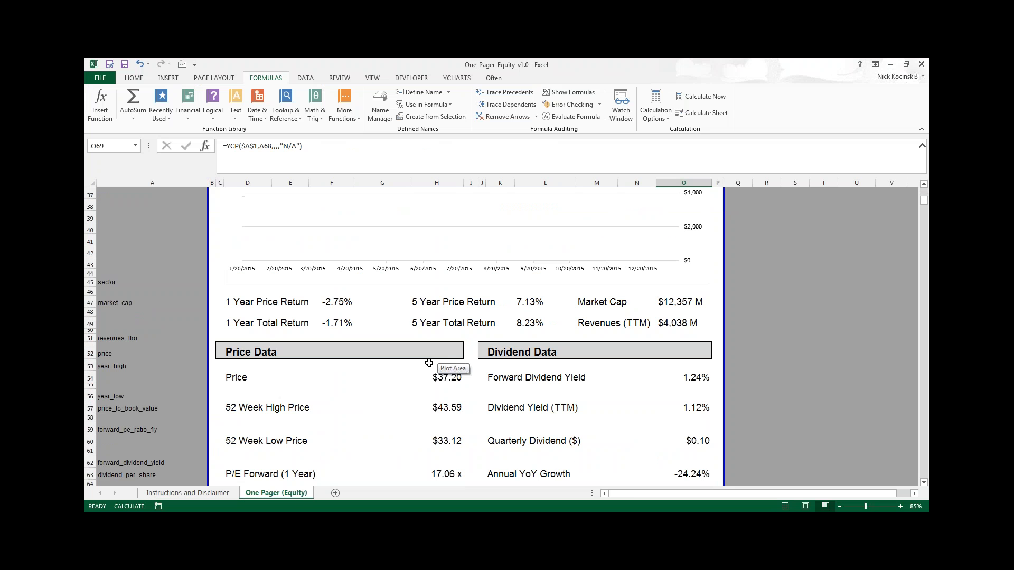
{"action": "scroll", "coordinate": [425, 357], "scroll_direction": "down", "scroll_amount": 3}
{"action": "scroll", "coordinate": [422, 354], "scroll_direction": "up", "scroll_amount": 15}
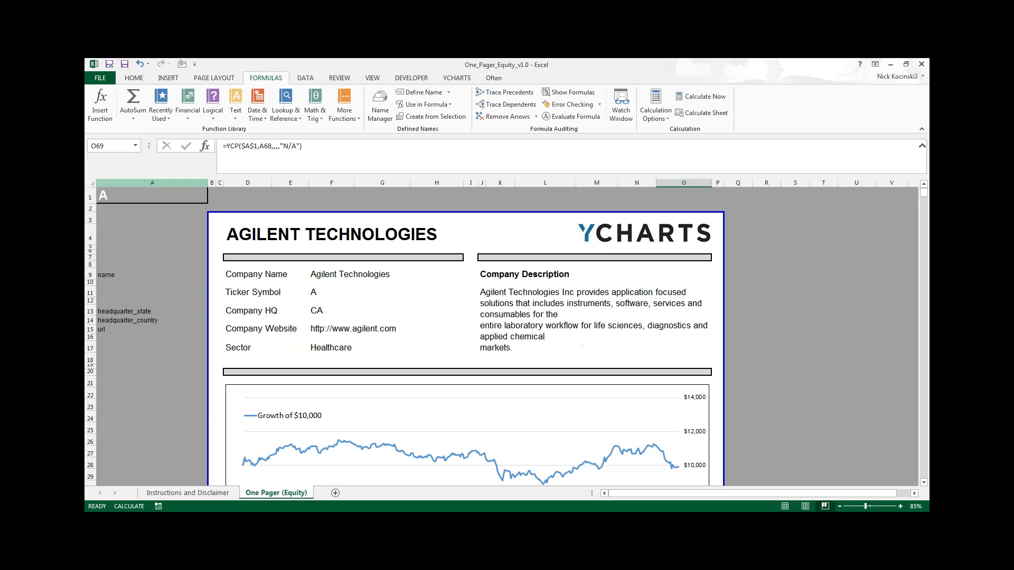
- Set the ticker in cell A1 of the One Pager (Equity) sheet to SBUX
{"action": "left_click", "coordinate": [136, 191]}
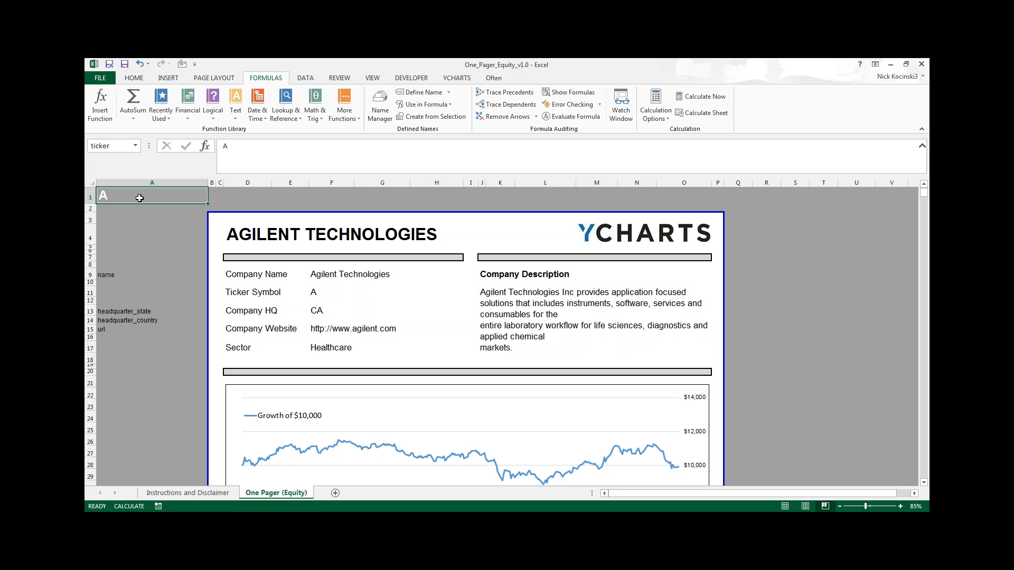
{"action": "type", "text": "SUBX"}
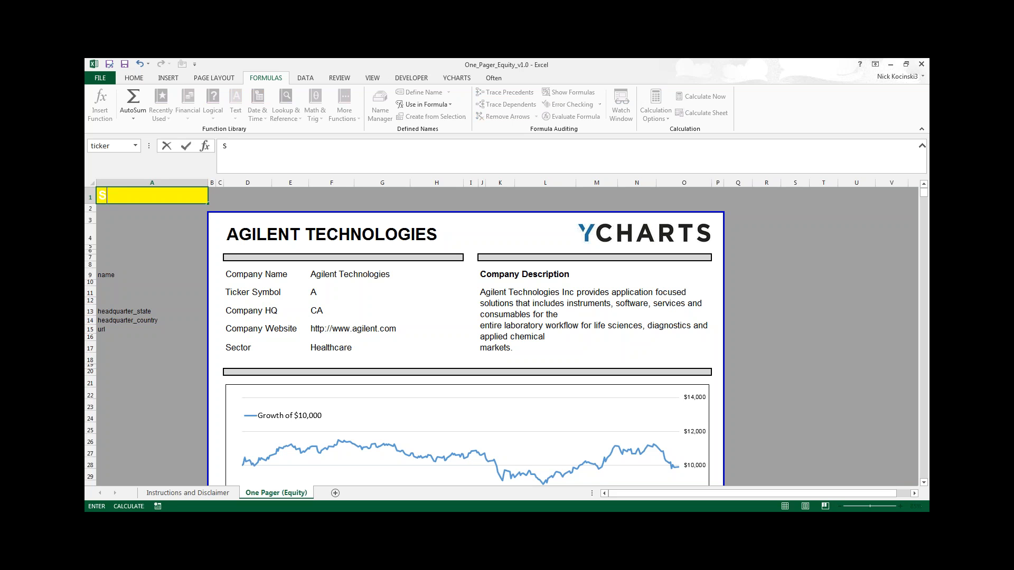
{"action": "key", "text": "BackSpace"}
{"action": "key", "text": "BackSpace"}
{"action": "key", "text": "BackSpace"}
{"action": "type", "text": "BUX"}
{"action": "key", "text": "Return"}
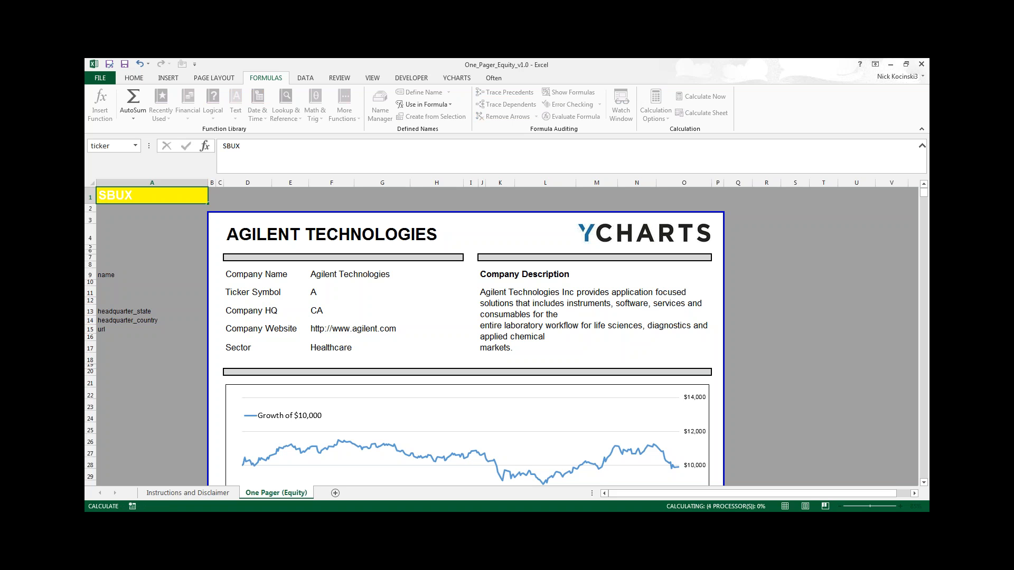
{"action": "left_click", "coordinate": [130, 237]}
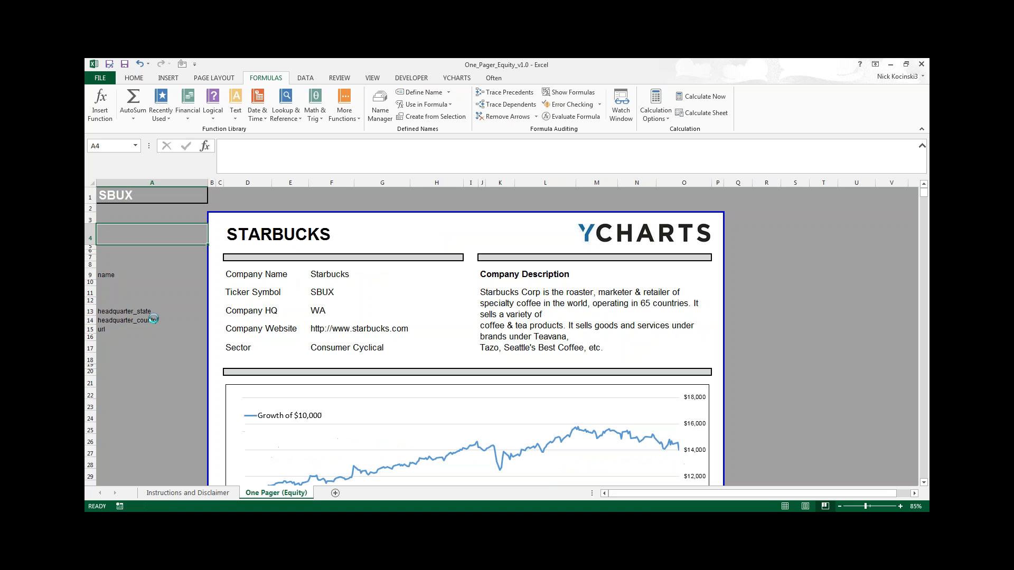
- Inspect the YCI formula behind the Company Name value, including its Symbol and Infotype function arguments
{"action": "left_click", "coordinate": [324, 276]}
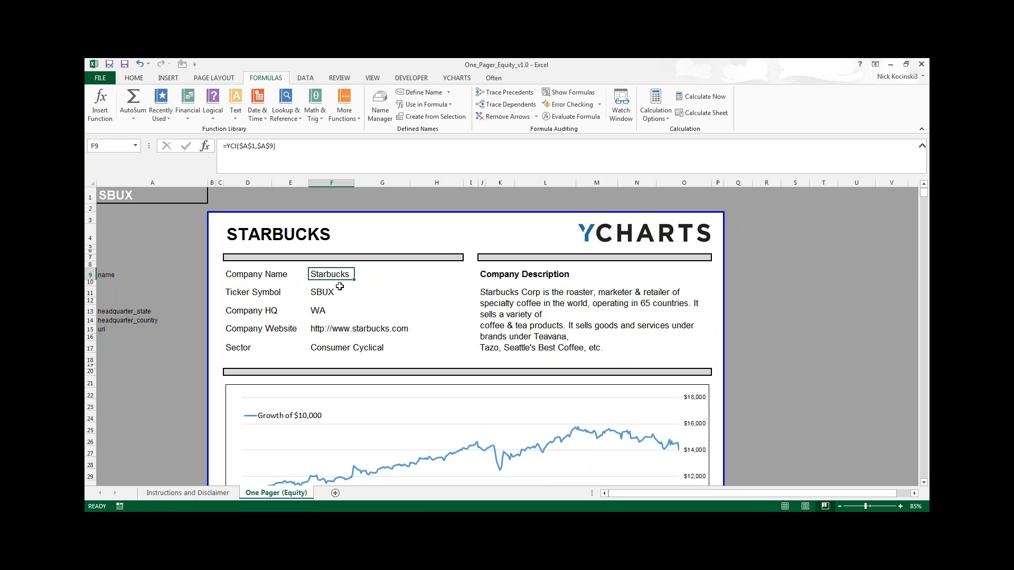
{"action": "left_click", "coordinate": [285, 152]}
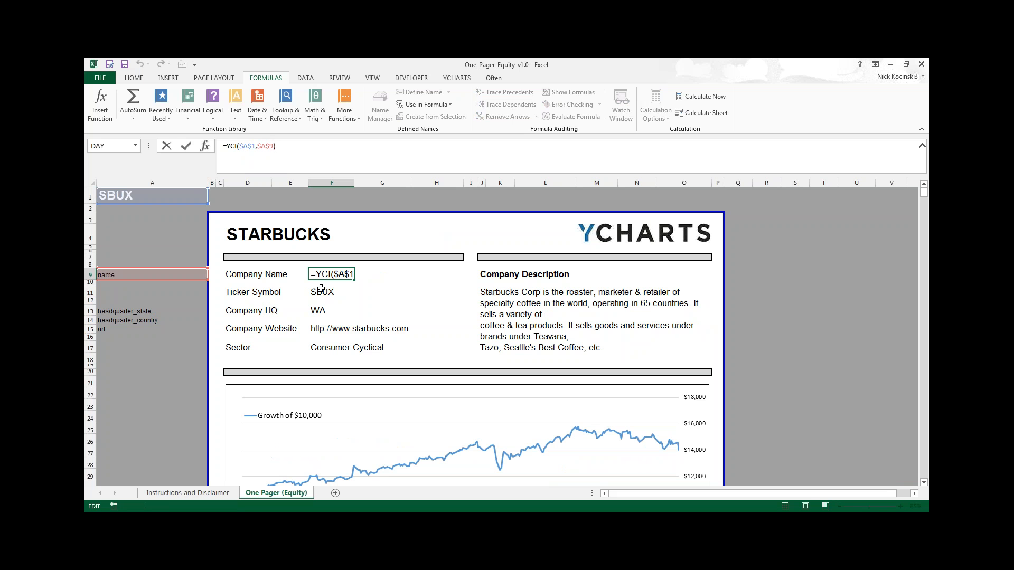
{"action": "left_click", "coordinate": [457, 78]}
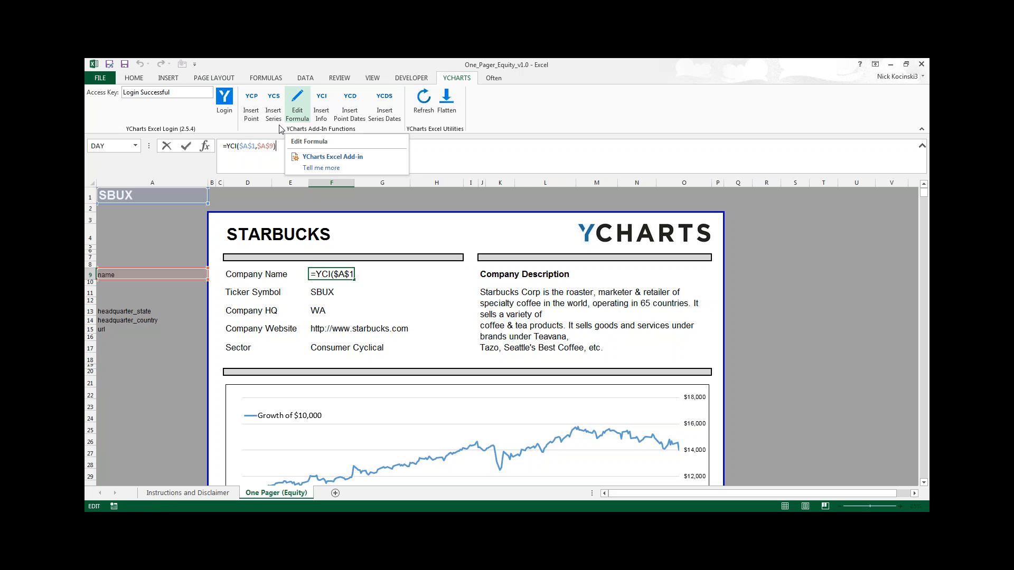
{"action": "left_click", "coordinate": [208, 149]}
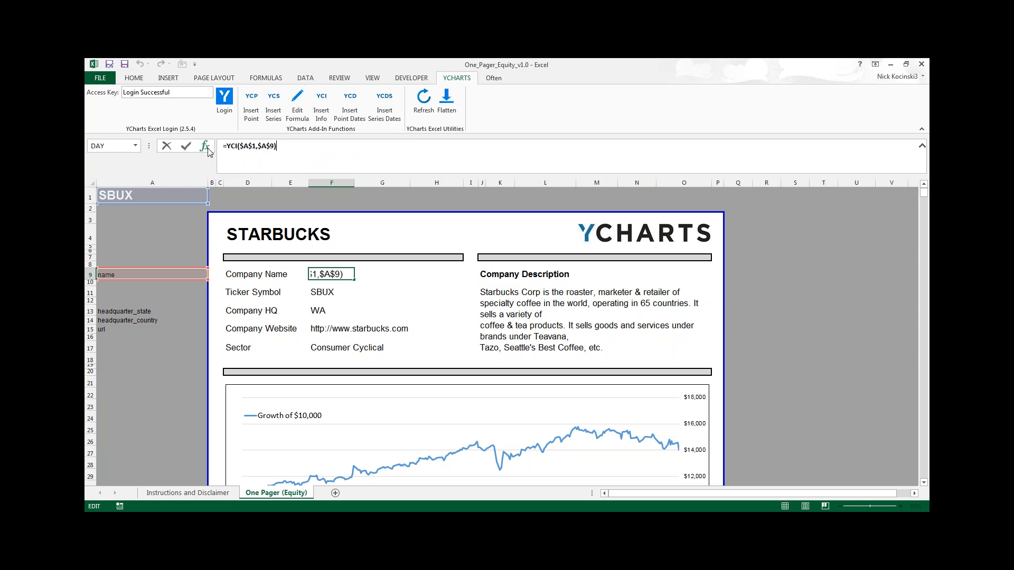
{"action": "left_click_drag", "start_coordinate": [558, 170], "coordinate": [455, 181]}
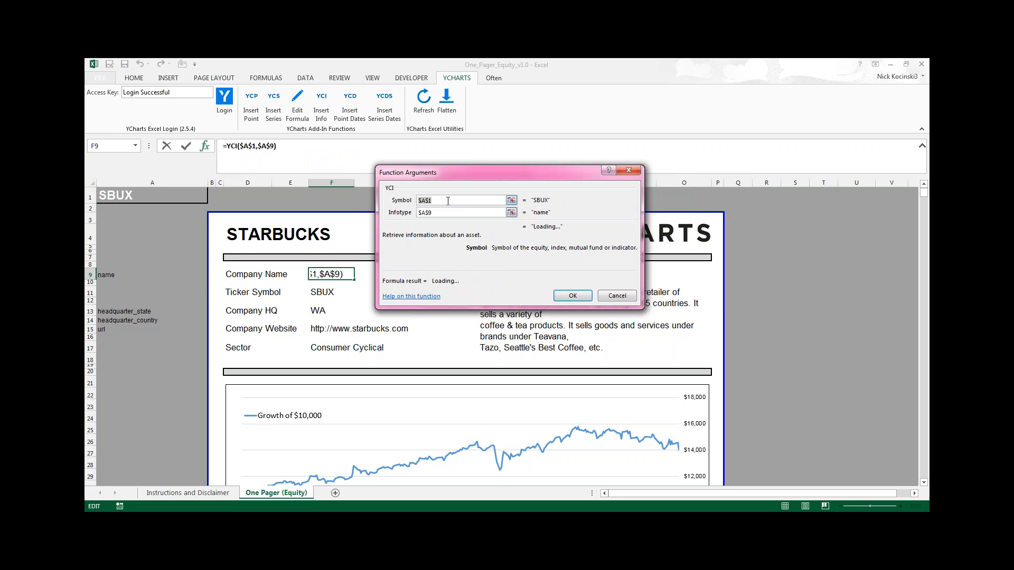
{"action": "left_click", "coordinate": [474, 195]}
{"action": "left_click", "coordinate": [572, 295]}
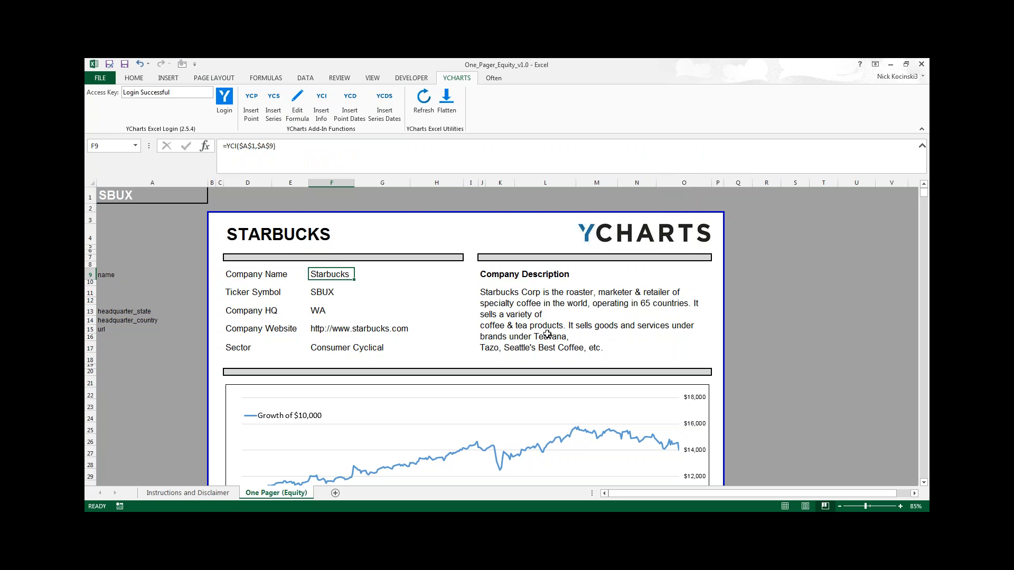
- Review the Starbucks tear sheet from the growth chart to the price and dividend data, and preview its printed page
{"action": "scroll", "coordinate": [541, 325], "scroll_direction": "down", "scroll_amount": 4}
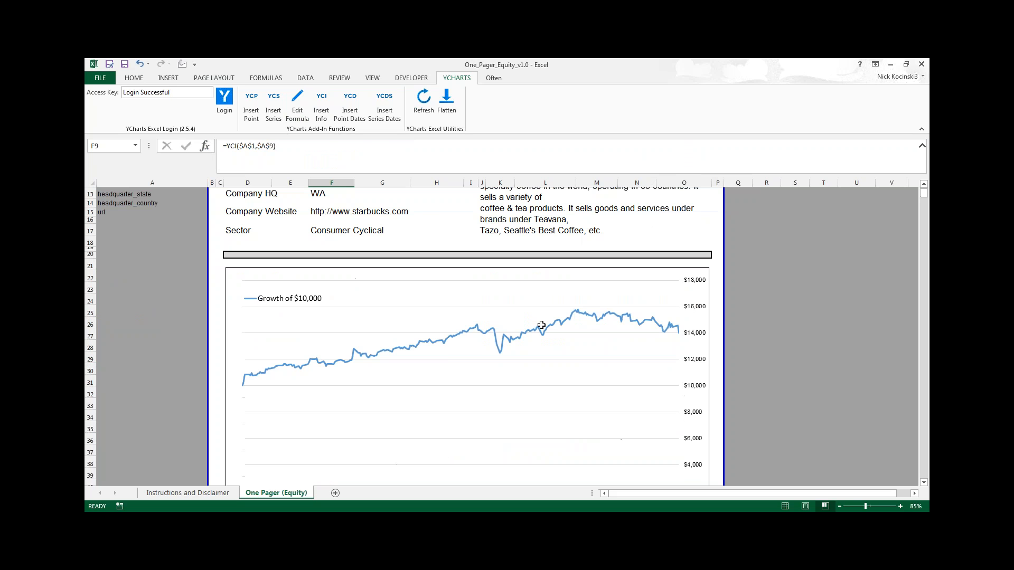
{"action": "mouse_move", "coordinate": [435, 349]}
{"action": "scroll", "coordinate": [436, 349], "scroll_direction": "down", "scroll_amount": 4}
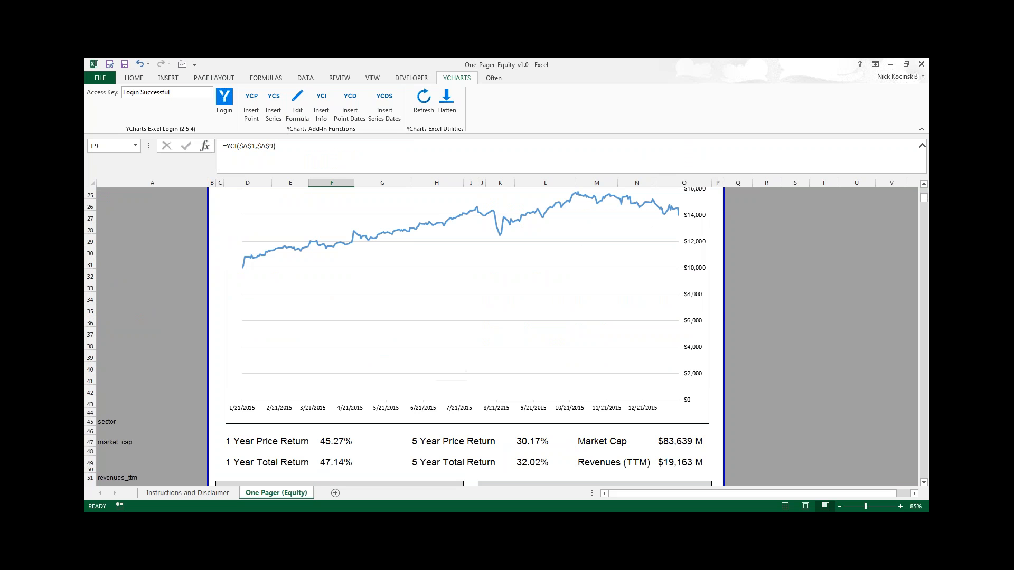
{"action": "scroll", "coordinate": [475, 454], "scroll_direction": "down", "scroll_amount": 4}
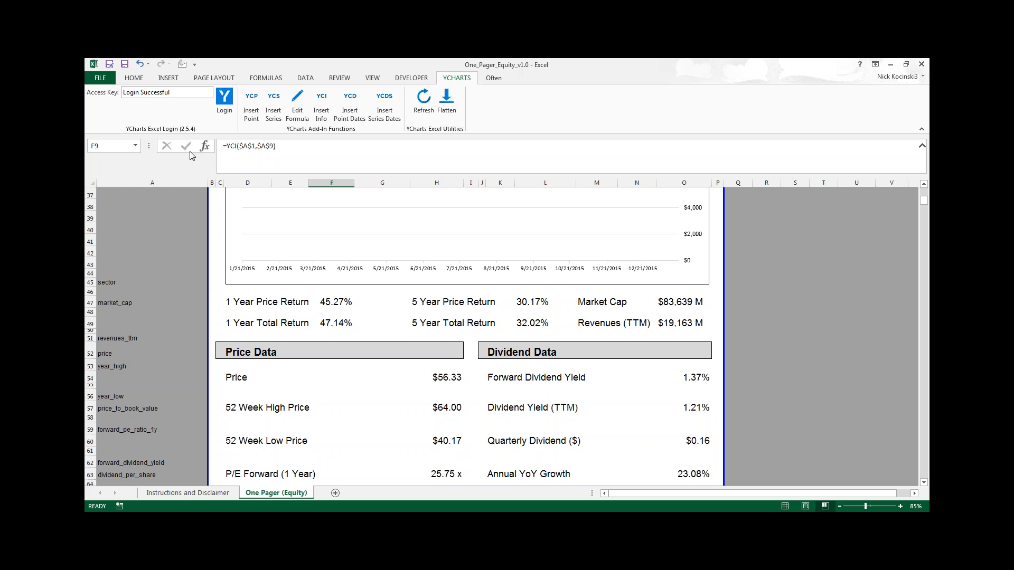
{"action": "left_click", "coordinate": [101, 84]}
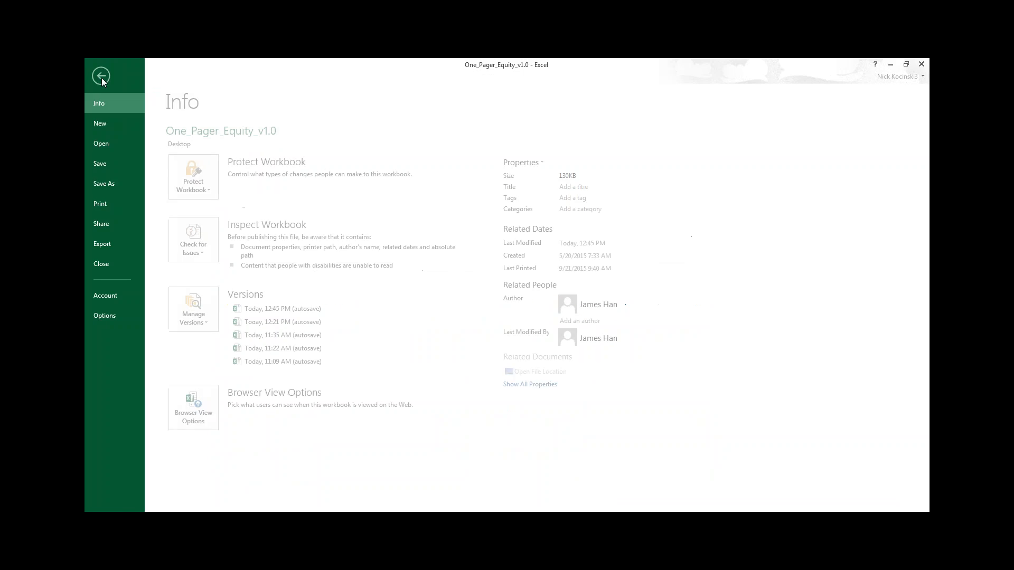
{"action": "left_click", "coordinate": [124, 203]}
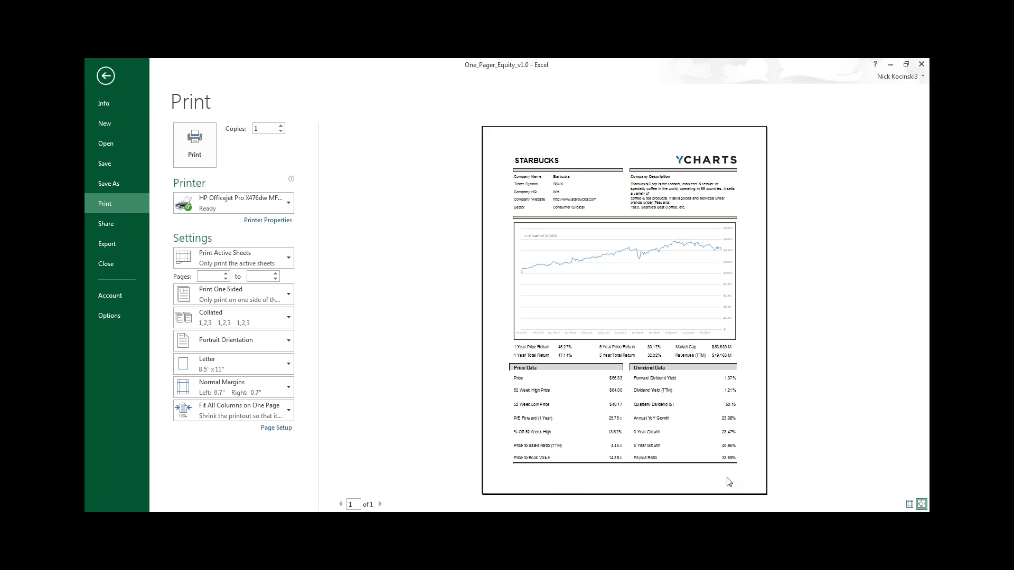
{"action": "key", "text": "Escape"}
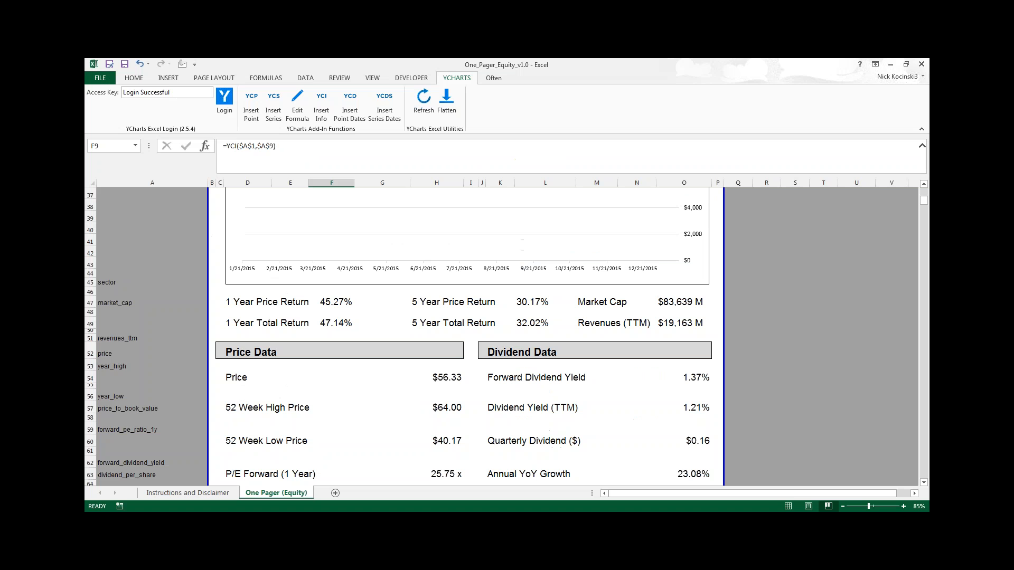
- Examine the formula behind the Revenues (TTM) value in cell O49 of the tear sheet
{"action": "left_click", "coordinate": [523, 393]}
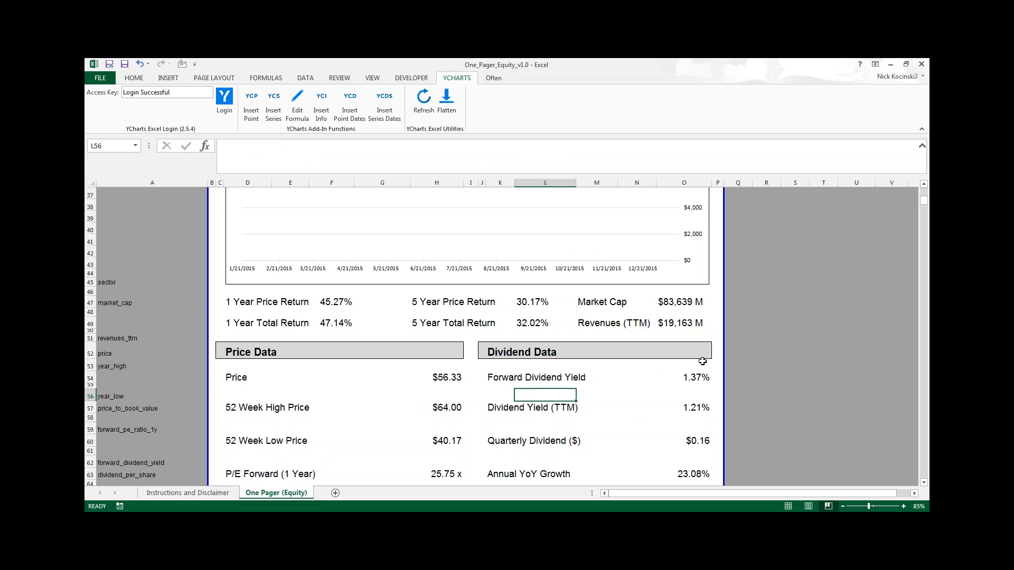
{"action": "left_click_drag", "start_coordinate": [615, 325], "coordinate": [675, 327]}
{"action": "left_click", "coordinate": [612, 325]}
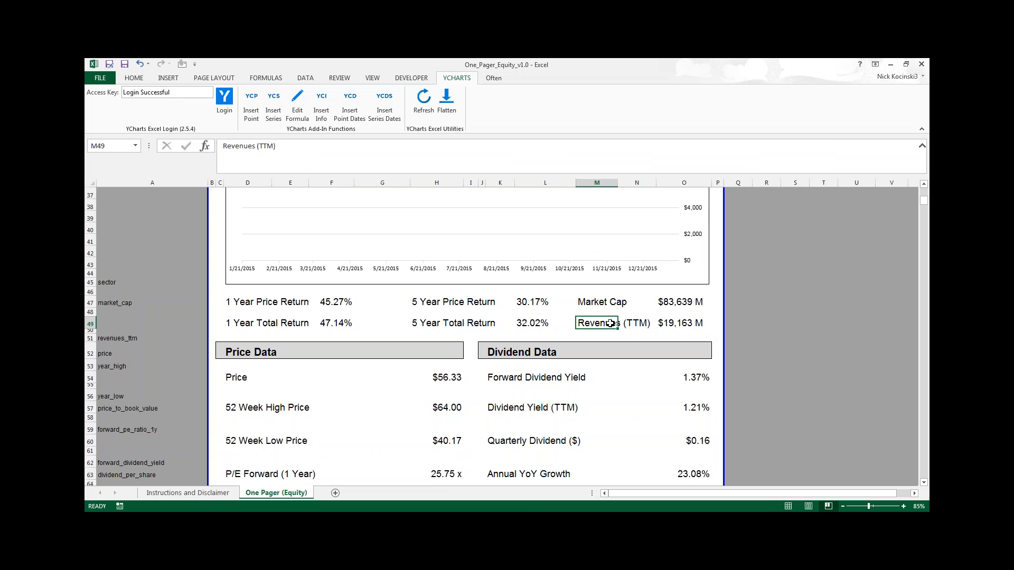
{"action": "scroll", "coordinate": [635, 341], "scroll_direction": "up", "scroll_amount": 4}
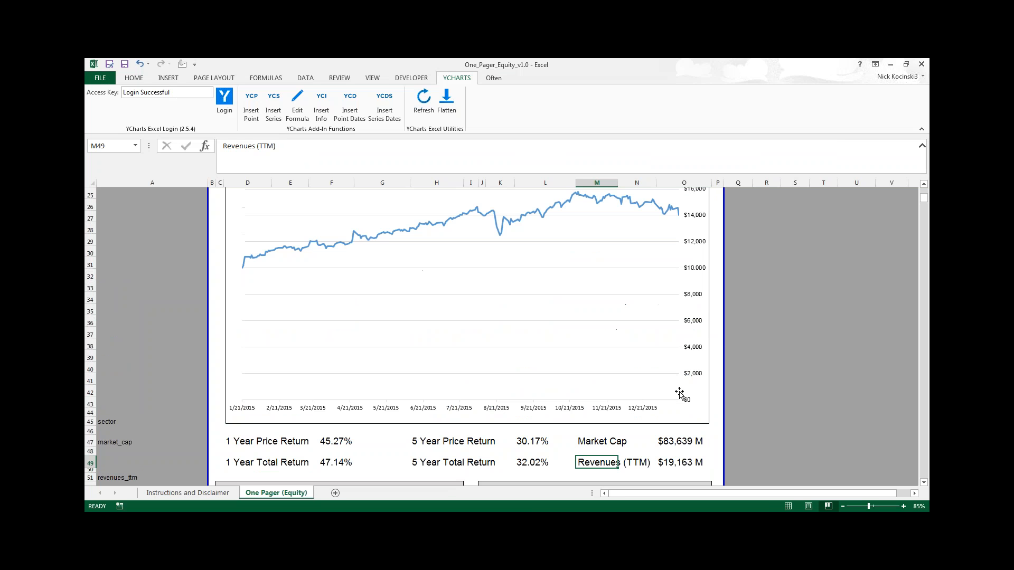
{"action": "left_click", "coordinate": [683, 464]}
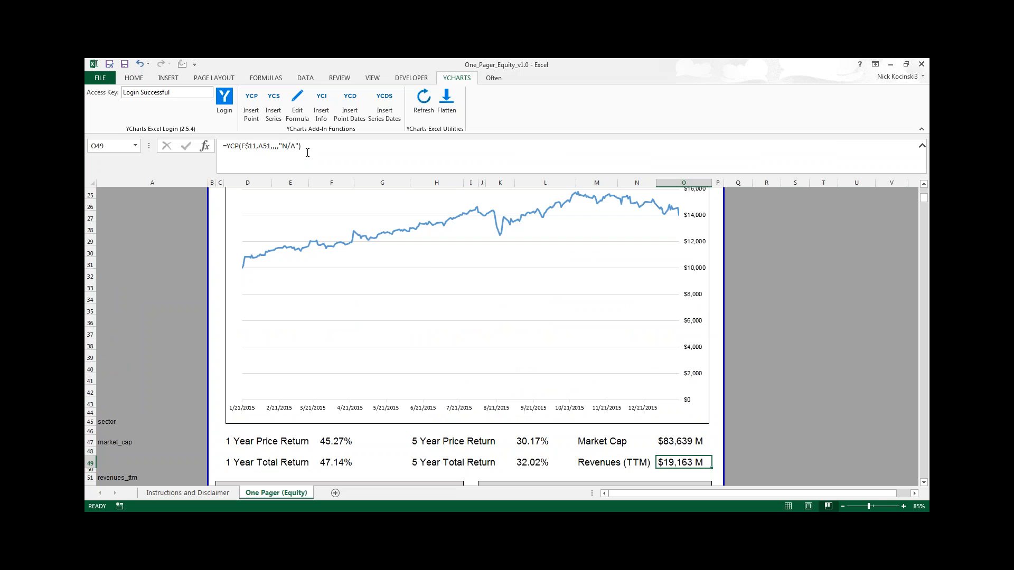
- Trace the ticker and metric code cells, F11 and A51, referenced by the Revenues (TTM) formula in O49
{"action": "left_click", "coordinate": [311, 153]}
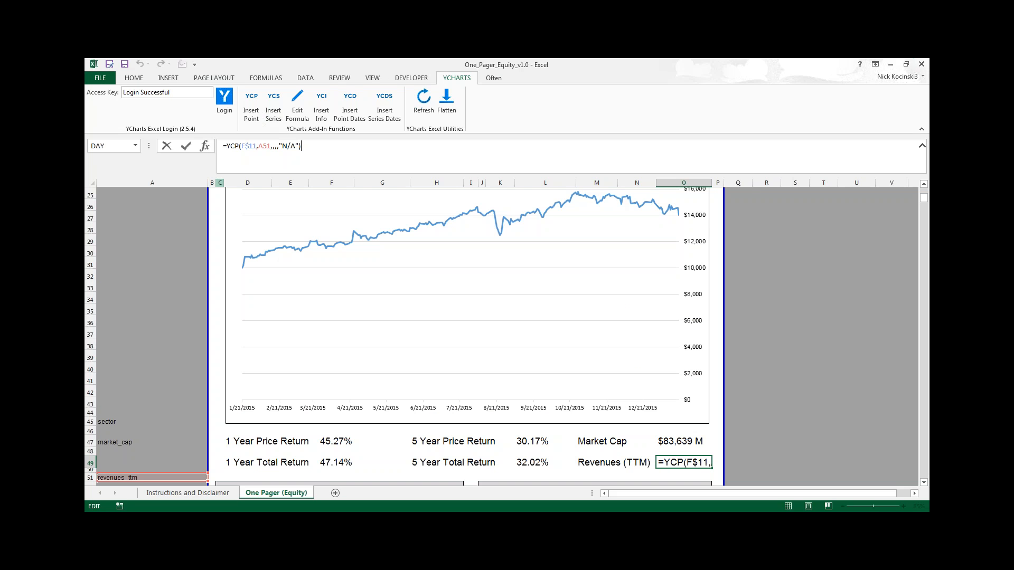
{"action": "left_click", "coordinate": [929, 214]}
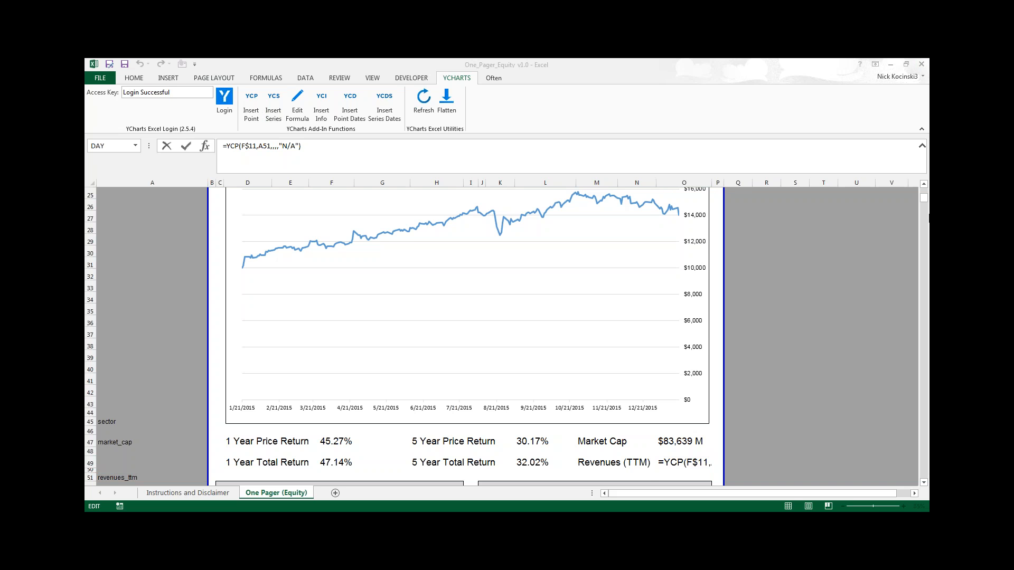
{"action": "left_click", "coordinate": [927, 190]}
{"action": "left_click", "coordinate": [924, 185]}
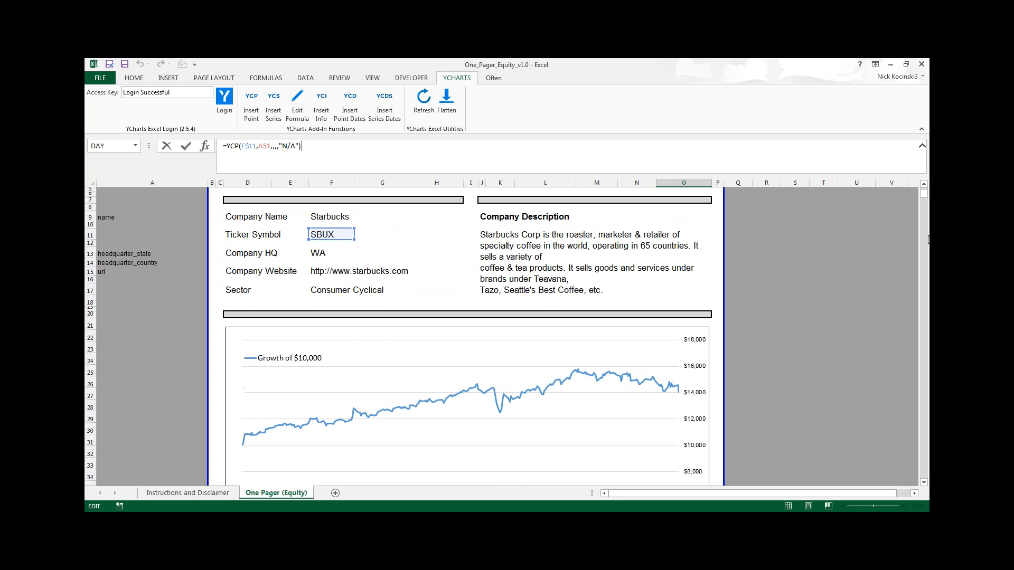
{"action": "left_click_drag", "start_coordinate": [923, 193], "coordinate": [923, 201]}
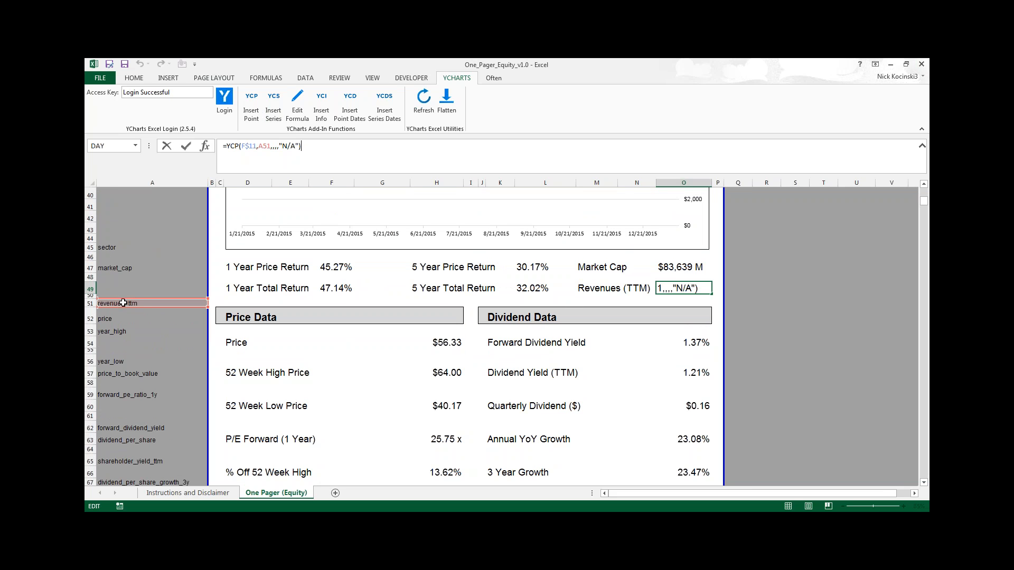
{"action": "key", "text": "Return"}
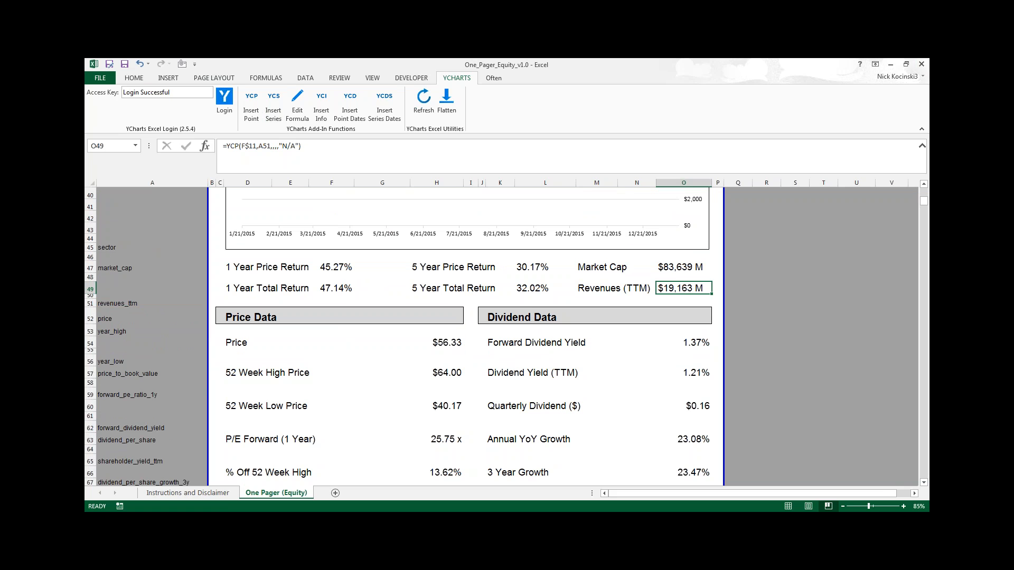
- Switch to the YCharts website in Chrome, search for starbucks and open the SBUX quote page
{"action": "mouse_move", "coordinate": [164, 520]}
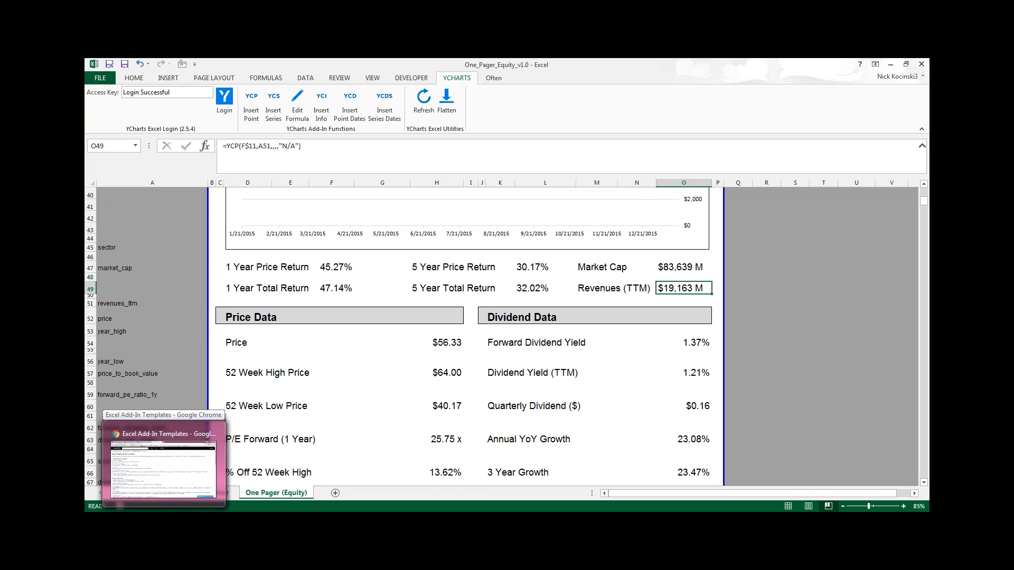
{"action": "left_click", "coordinate": [171, 493]}
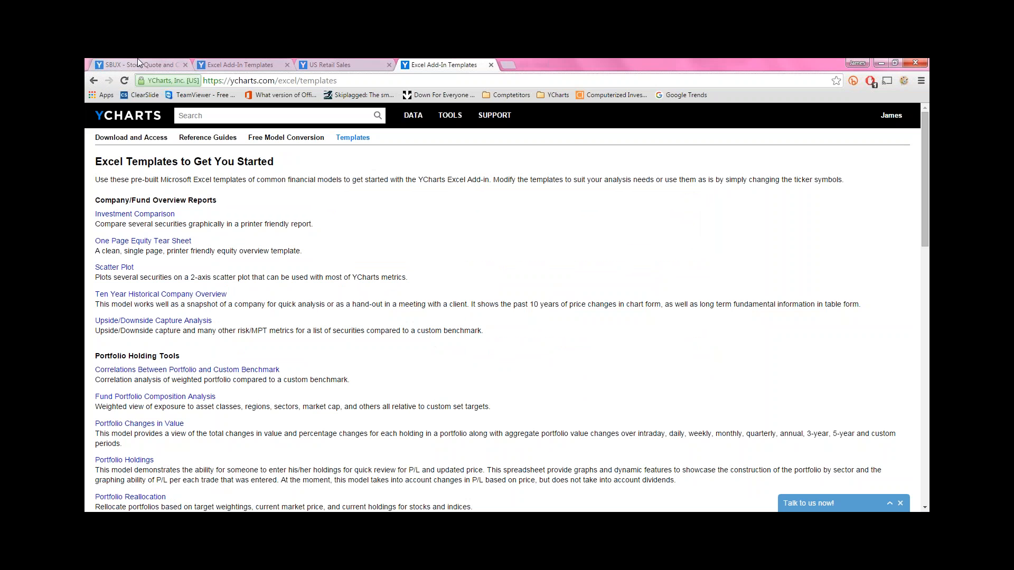
{"action": "left_click", "coordinate": [131, 63]}
{"action": "left_click", "coordinate": [209, 116]}
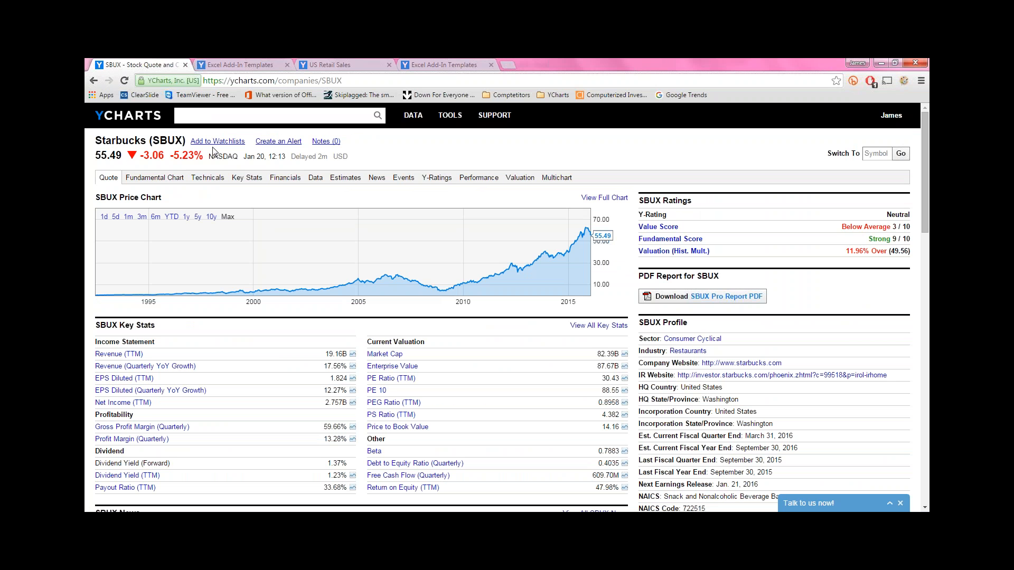
{"action": "type", "text": "starbucks"}
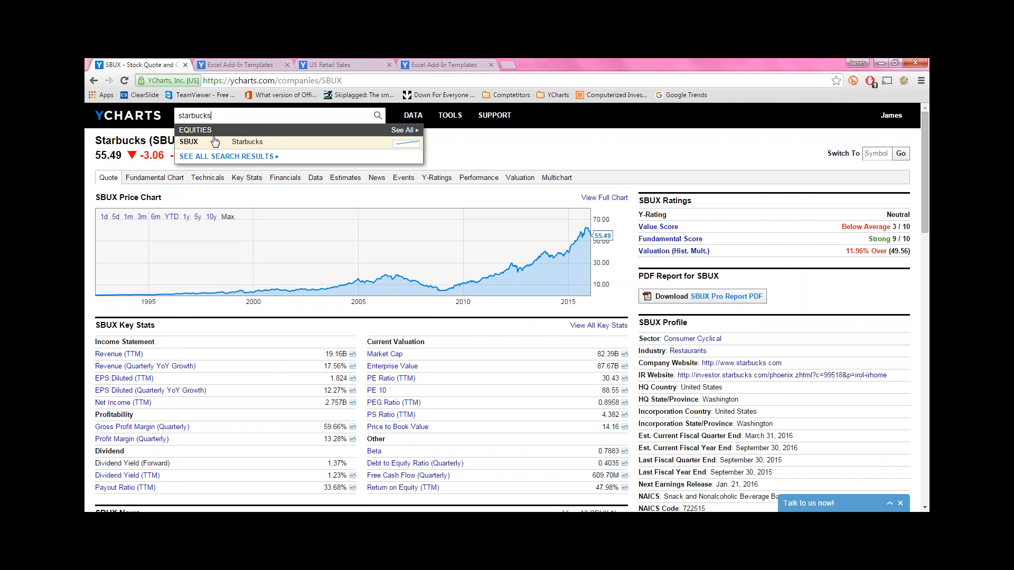
{"action": "left_click", "coordinate": [215, 142]}
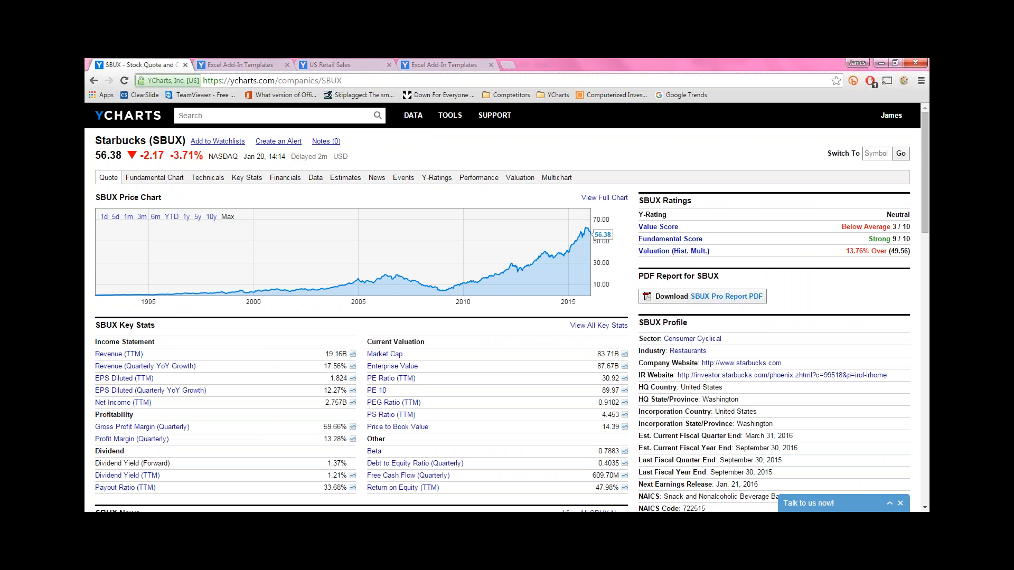
- Find the Enterprise Value metric in the Starbucks financial data and copy its metric code, enterprise_value
{"action": "left_click", "coordinate": [318, 182]}
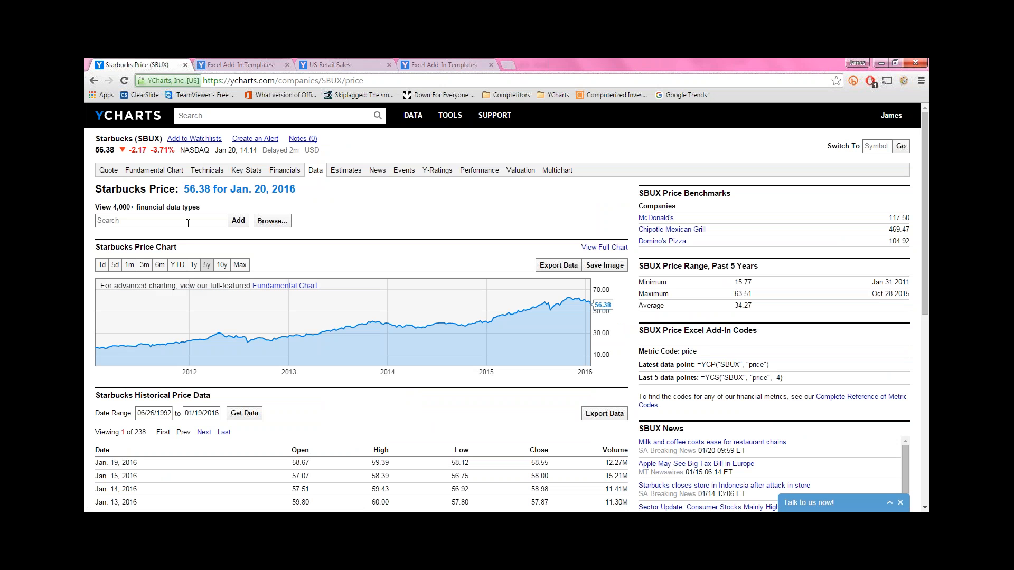
{"action": "left_click", "coordinate": [188, 223]}
{"action": "type", "text": "ent"}
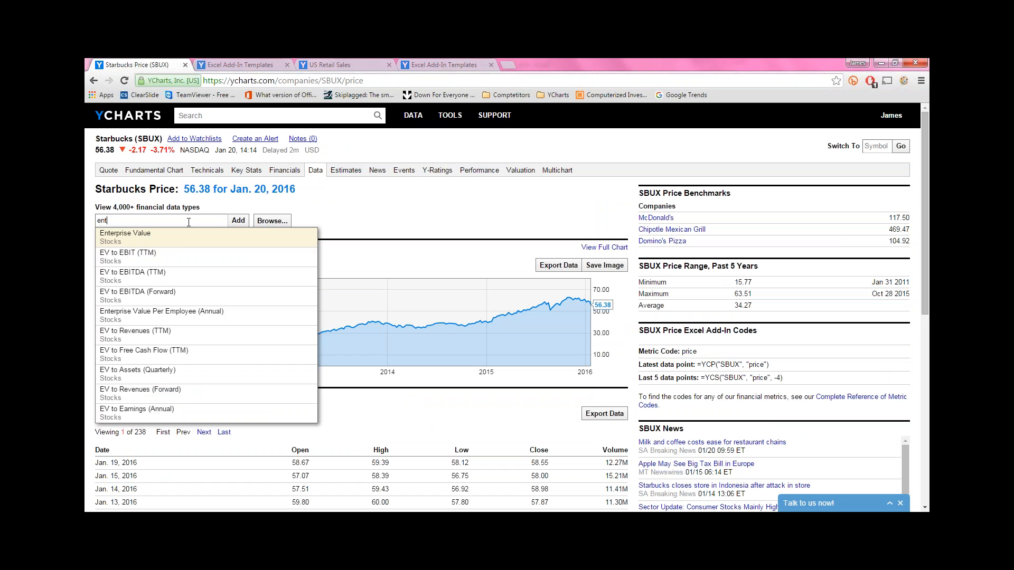
{"action": "left_click", "coordinate": [179, 237]}
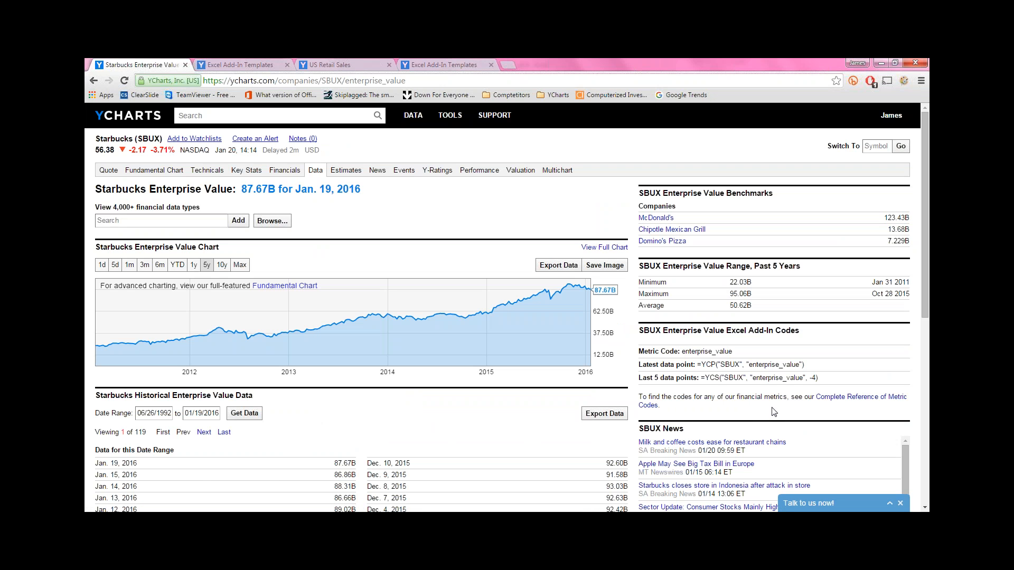
{"action": "mouse_move", "coordinate": [682, 352]}
{"action": "left_mouse_down"}
{"action": "mouse_move", "coordinate": [739, 358]}
{"action": "mouse_move", "coordinate": [682, 351]}
{"action": "left_mouse_up"}
{"action": "right_click", "coordinate": [684, 351]}
{"action": "left_click", "coordinate": [697, 359]}
- Open the Excel add-in's reference guides and locate the Complete Reference of Metric Codes
{"action": "mouse_move", "coordinate": [457, 117]}
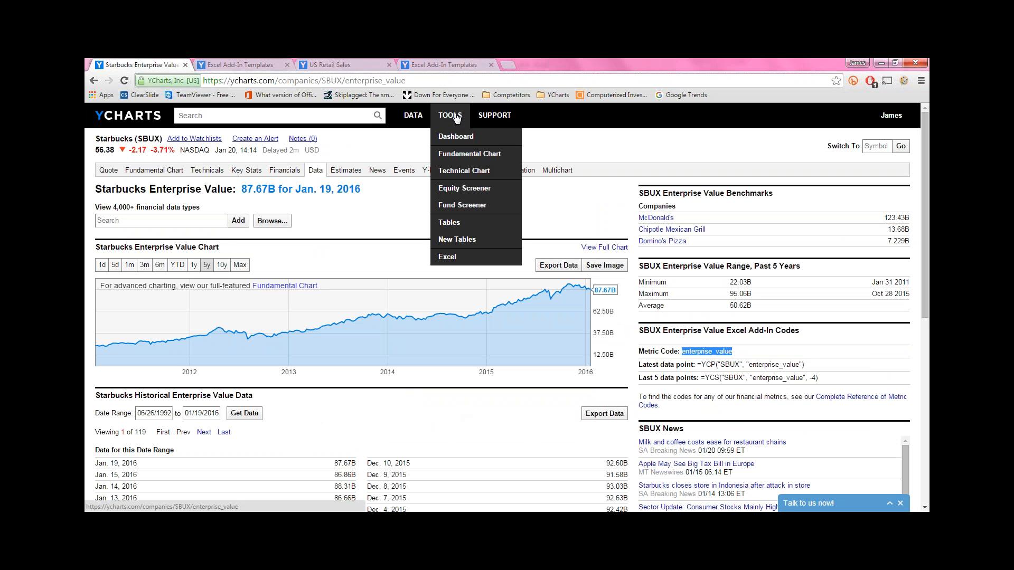
{"action": "left_click", "coordinate": [446, 258]}
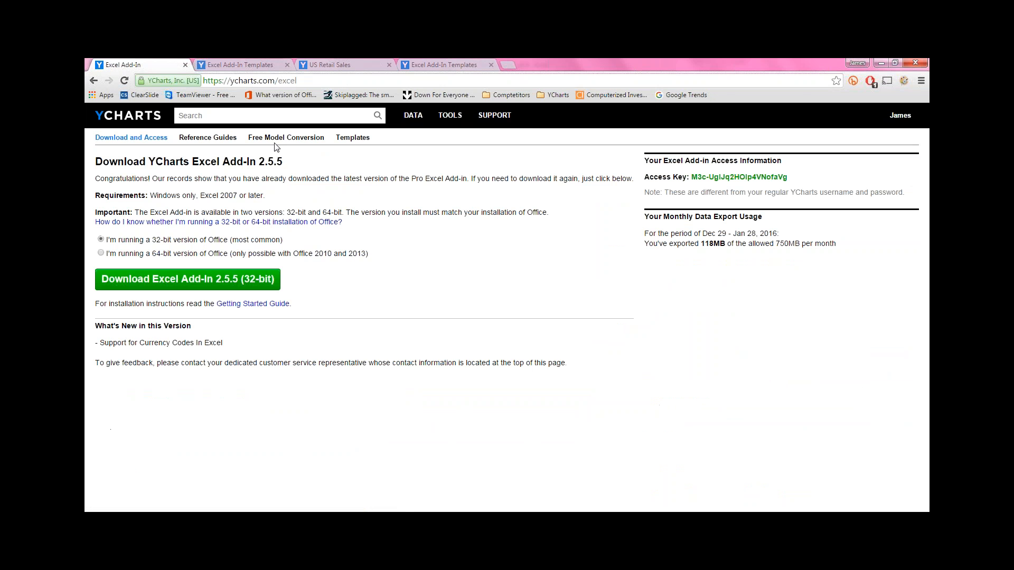
{"action": "left_click", "coordinate": [201, 141]}
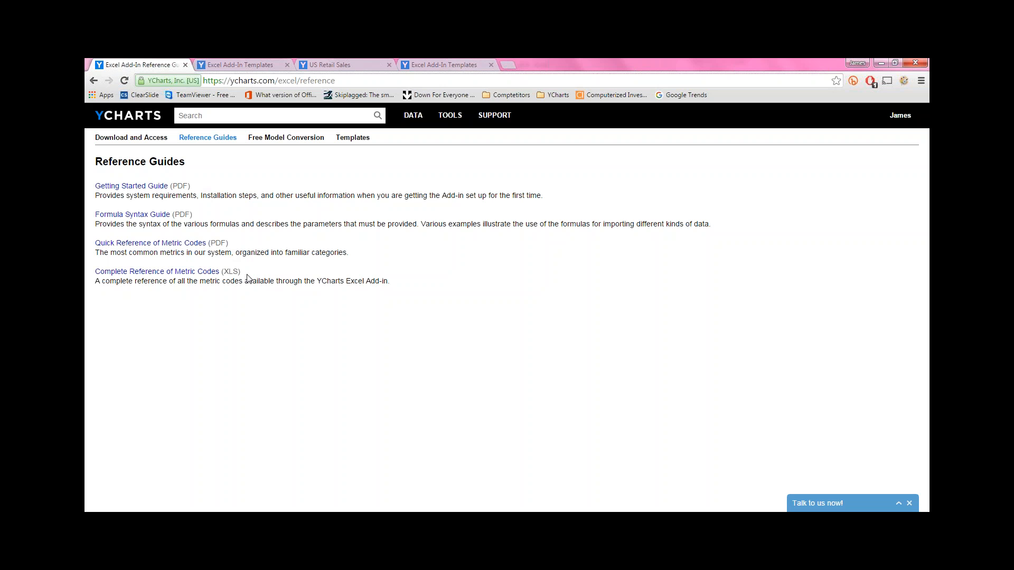
{"action": "double_click", "coordinate": [230, 281]}
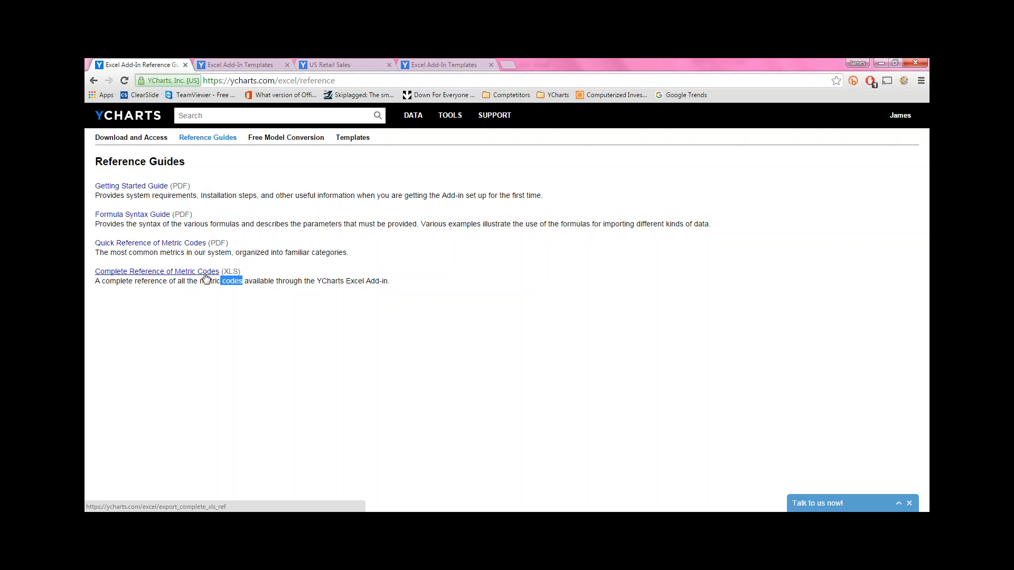
{"action": "left_click", "coordinate": [269, 501]}
- Return to the One_Pager_Equity workbook in Excel and replace the revenues_ttm code in cell A51 with the copied enterprise_value code
{"action": "mouse_move", "coordinate": [269, 522]}
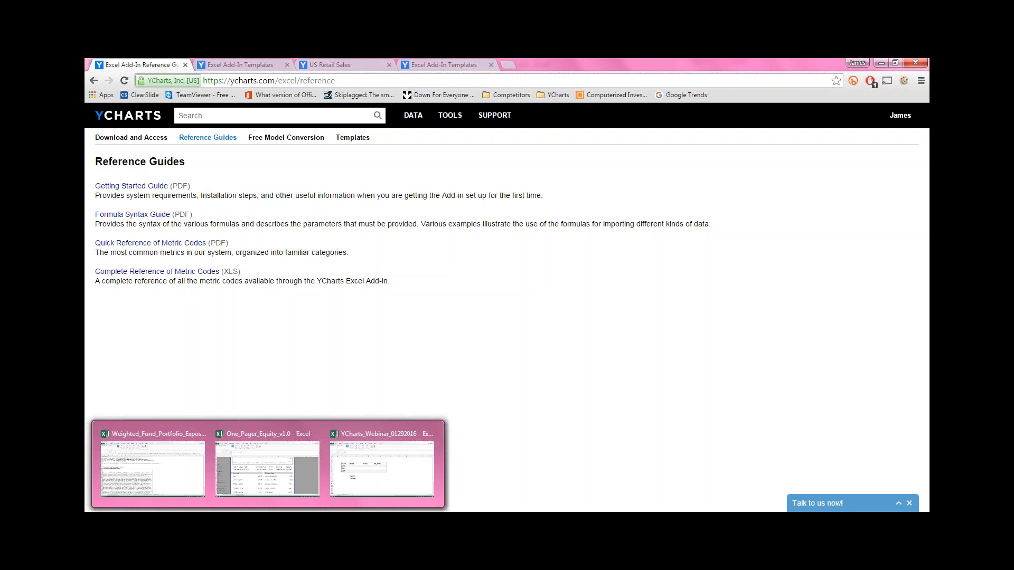
{"action": "left_click", "coordinate": [267, 467]}
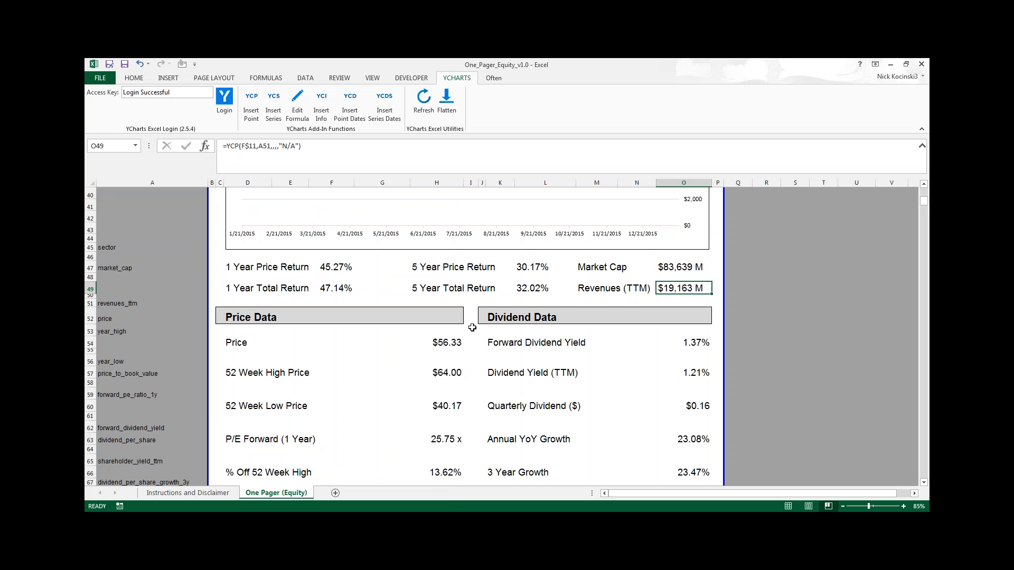
{"action": "scroll", "coordinate": [471, 329], "scroll_direction": "up", "scroll_amount": 4}
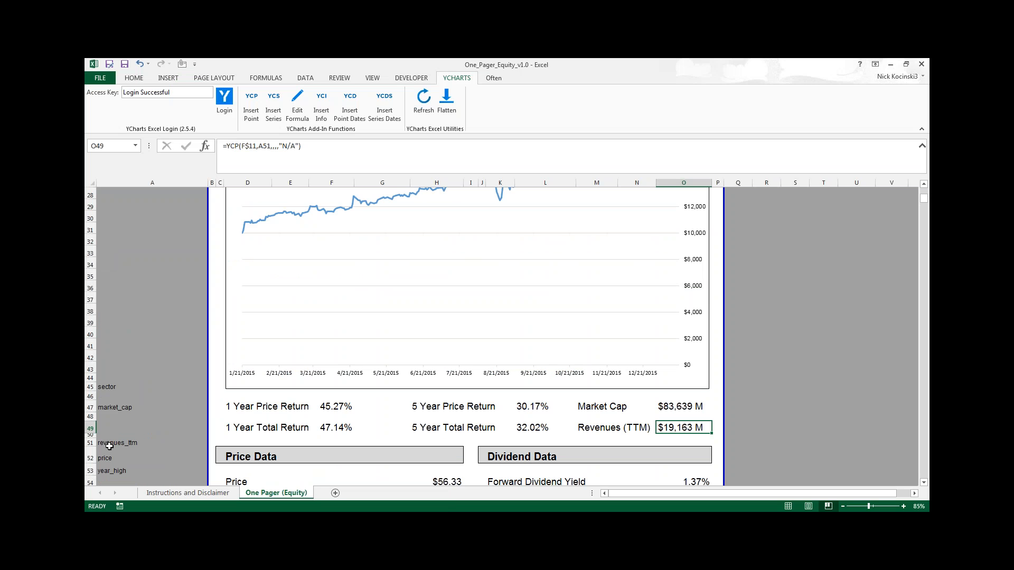
{"action": "left_click", "coordinate": [111, 449]}
{"action": "left_click", "coordinate": [112, 442]}
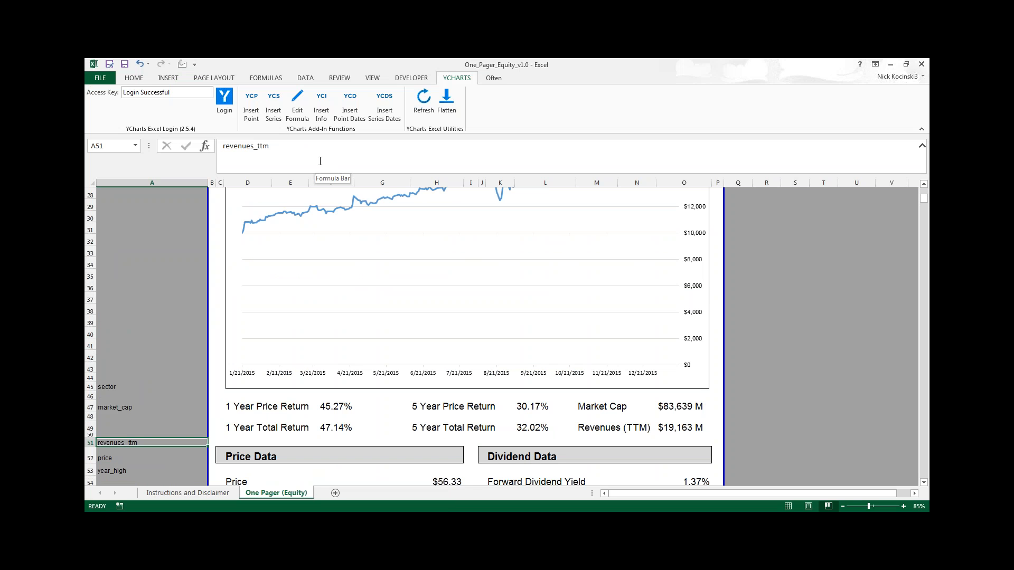
{"action": "left_click_drag", "start_coordinate": [223, 146], "coordinate": [307, 145]}
{"action": "key", "text": "ctrl+v"}
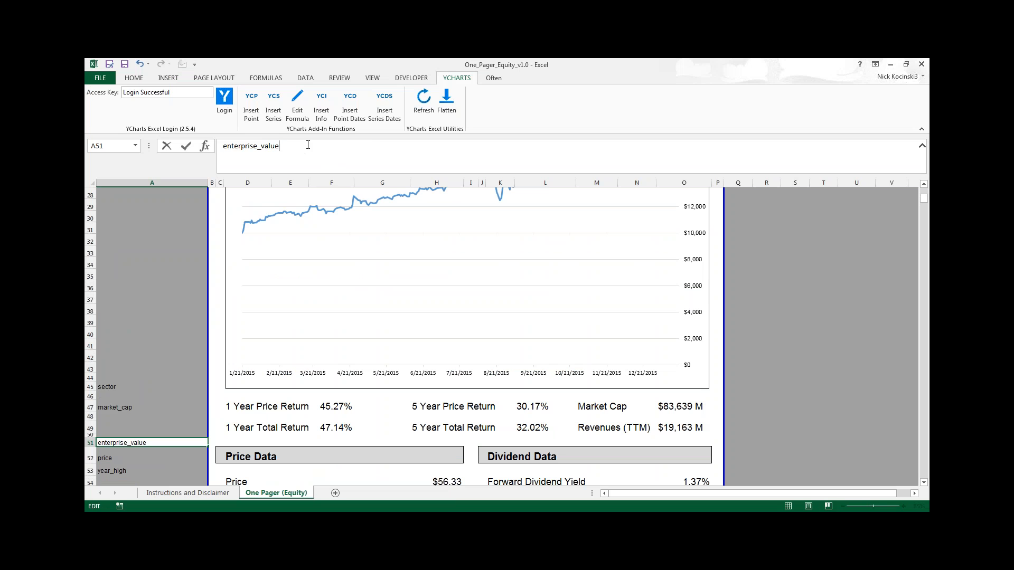
{"action": "key", "text": "Return"}
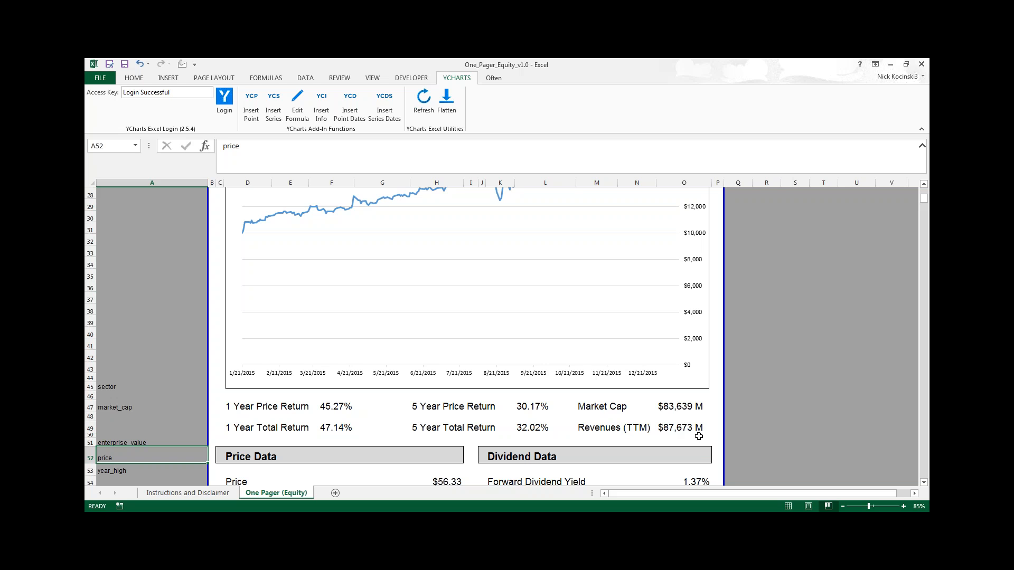
- Relabel the Revenues (TTM) entry in cell M49 as Enterprise Value
{"action": "left_click", "coordinate": [613, 427]}
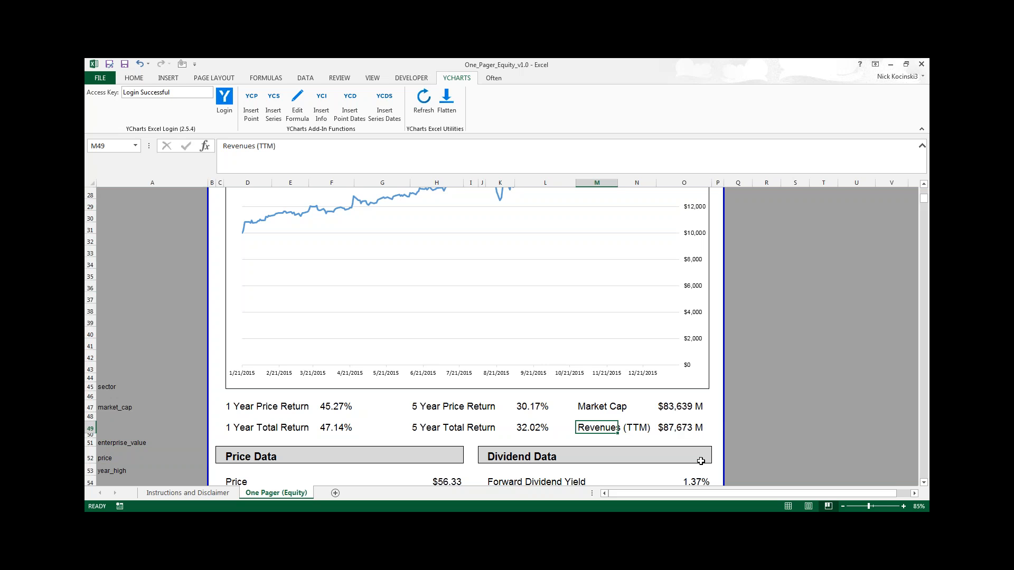
{"action": "type", "text": "Enterprise Value"}
{"action": "key", "text": "Return"}
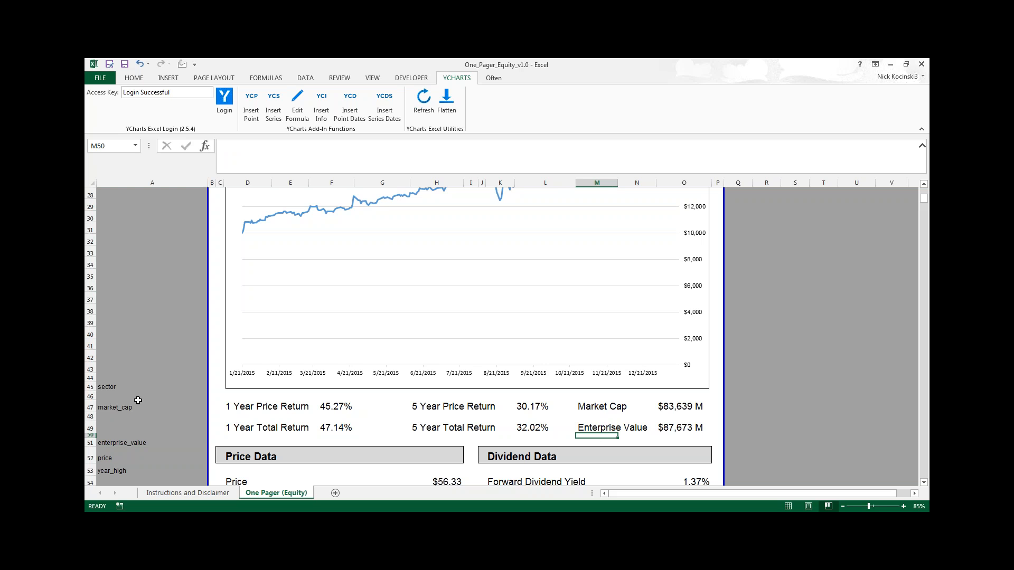
- Insert two blank rows at rows 54 and 55, above the Price and Forward Dividend Yield row
{"action": "scroll", "coordinate": [108, 434], "scroll_direction": "down", "scroll_amount": 4}
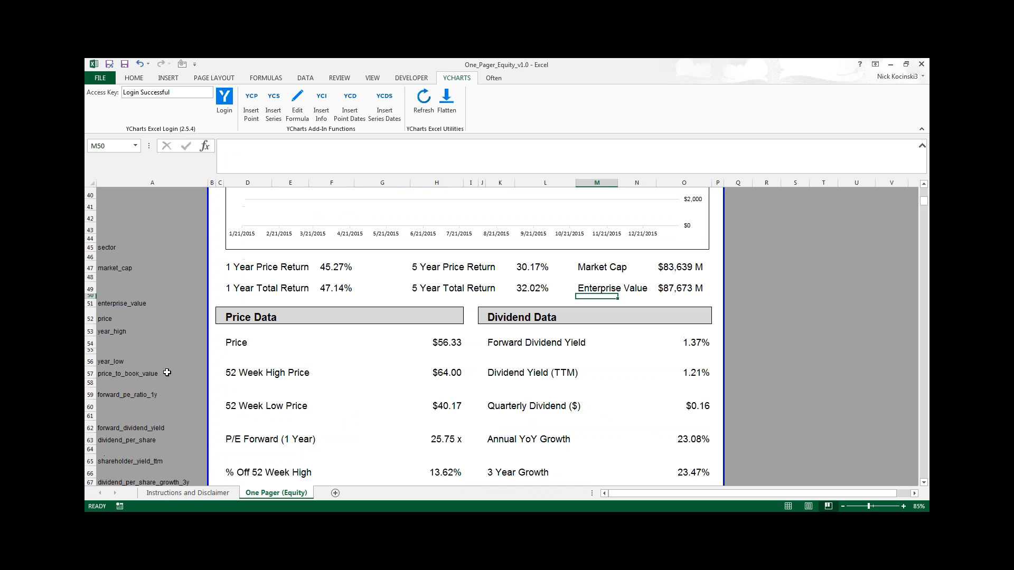
{"action": "left_click", "coordinate": [91, 343]}
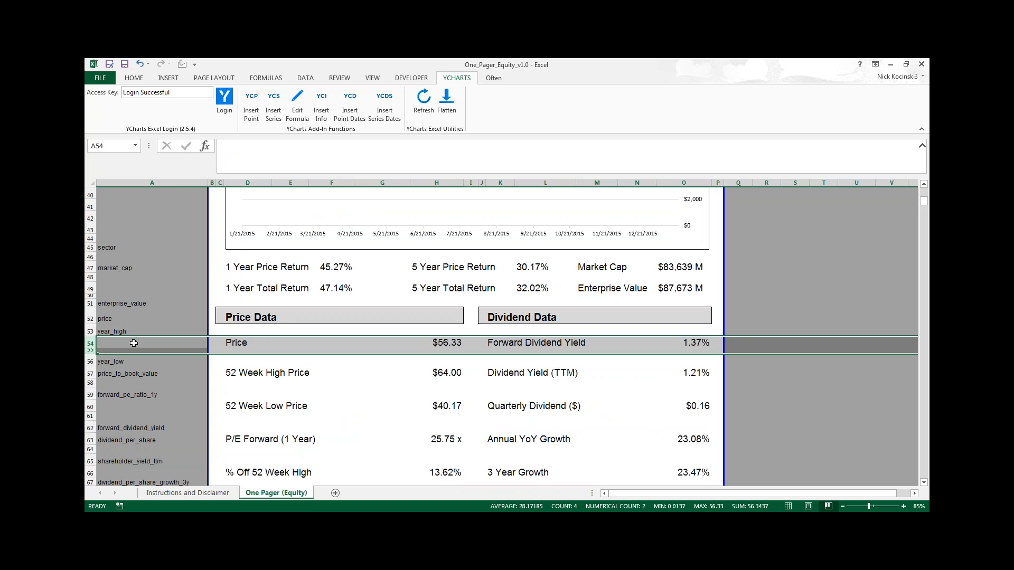
{"action": "left_click", "coordinate": [98, 343]}
{"action": "left_click_drag", "start_coordinate": [91, 349], "coordinate": [91, 350]}
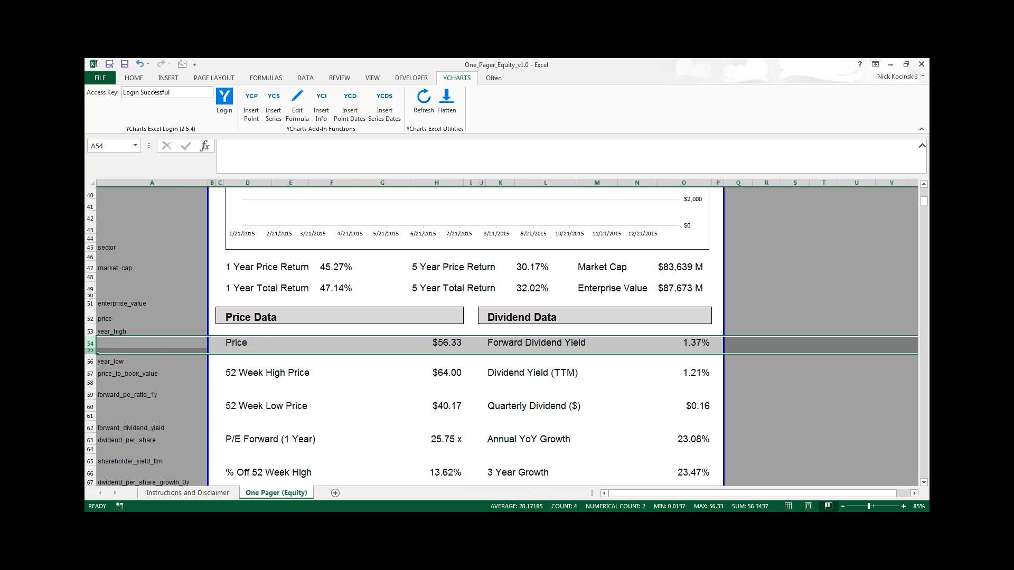
{"action": "right_click", "coordinate": [92, 344]}
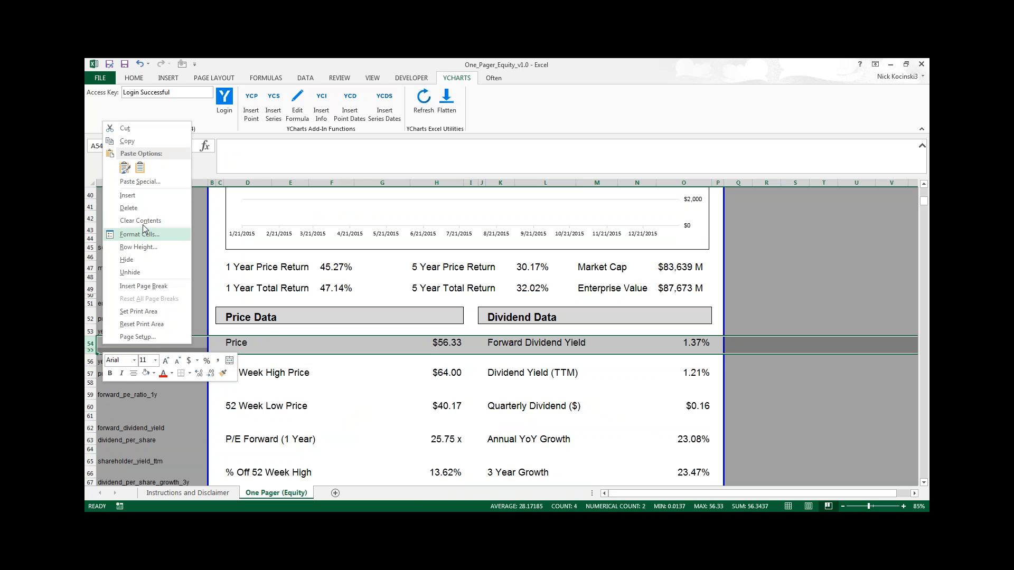
{"action": "left_click", "coordinate": [128, 195]}
- Label the new row EV_EBITDA in D54 under Price Data and PE_RATIO in K54 under Dividend Data
{"action": "left_click", "coordinate": [251, 343]}
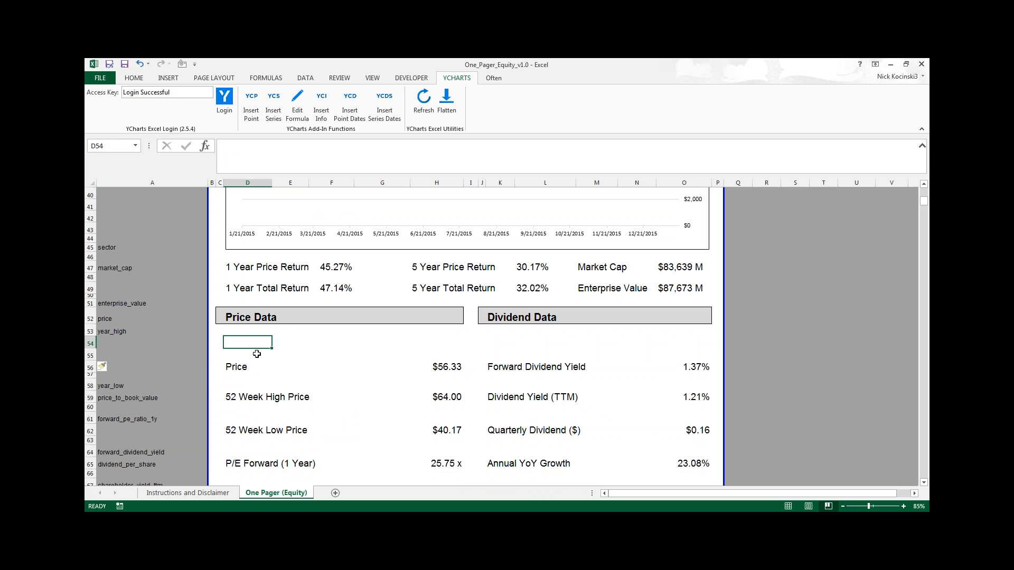
{"action": "type", "text": "EV"}
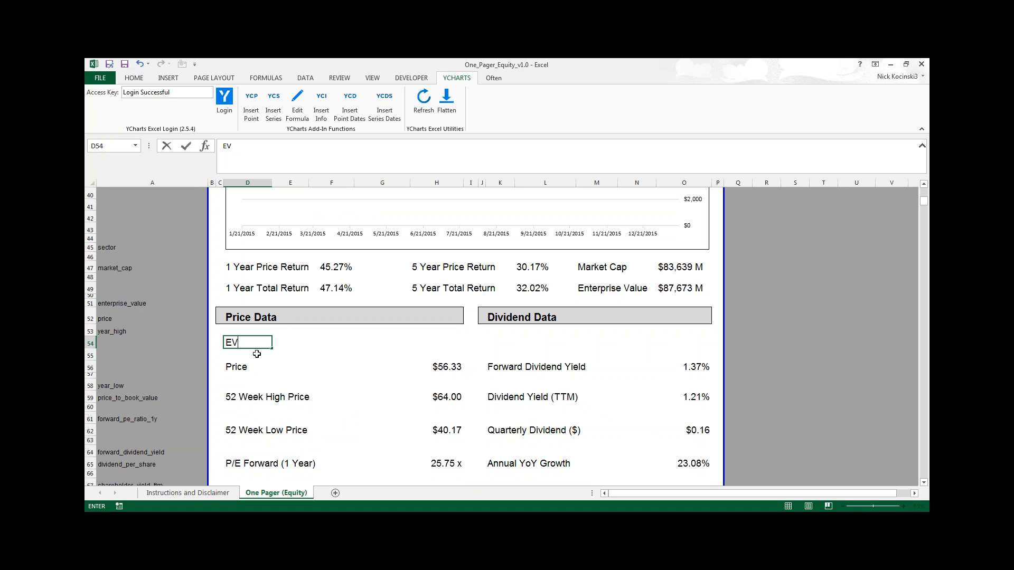
{"action": "key", "text": "Caps_Lock"}
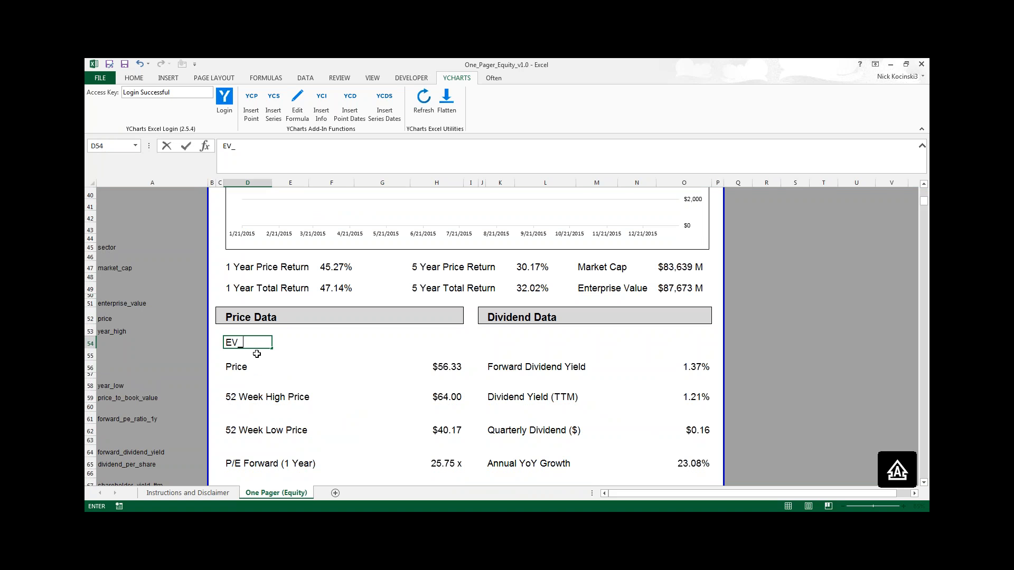
{"action": "type", "text": "_EBITDA"}
{"action": "left_click", "coordinate": [498, 340]}
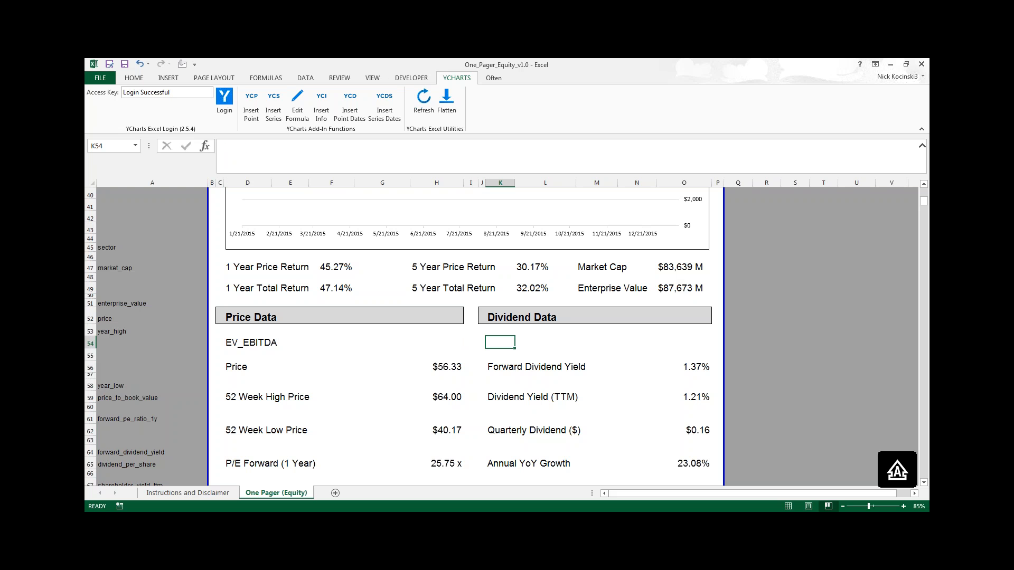
{"action": "type", "text": "PE_RATIO"}
{"action": "key", "text": "Return"}
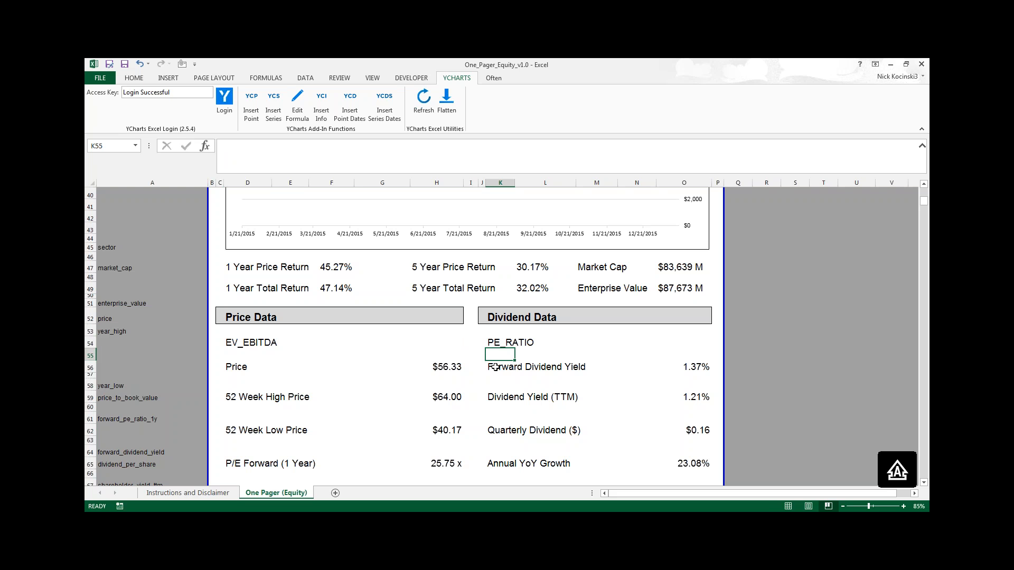
{"action": "left_click", "coordinate": [246, 368]}
{"action": "left_click", "coordinate": [243, 344]}
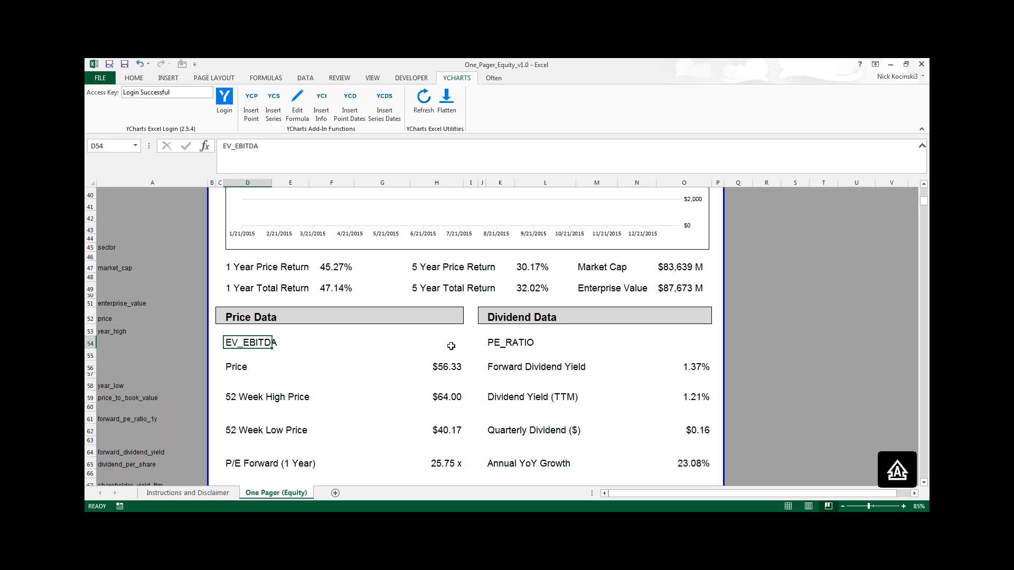
- Insert a YCP point formula in H54 beside EV_EBITDA, using the ticker cell A1 as Ticker and D54 as Calc
{"action": "left_click", "coordinate": [450, 346]}
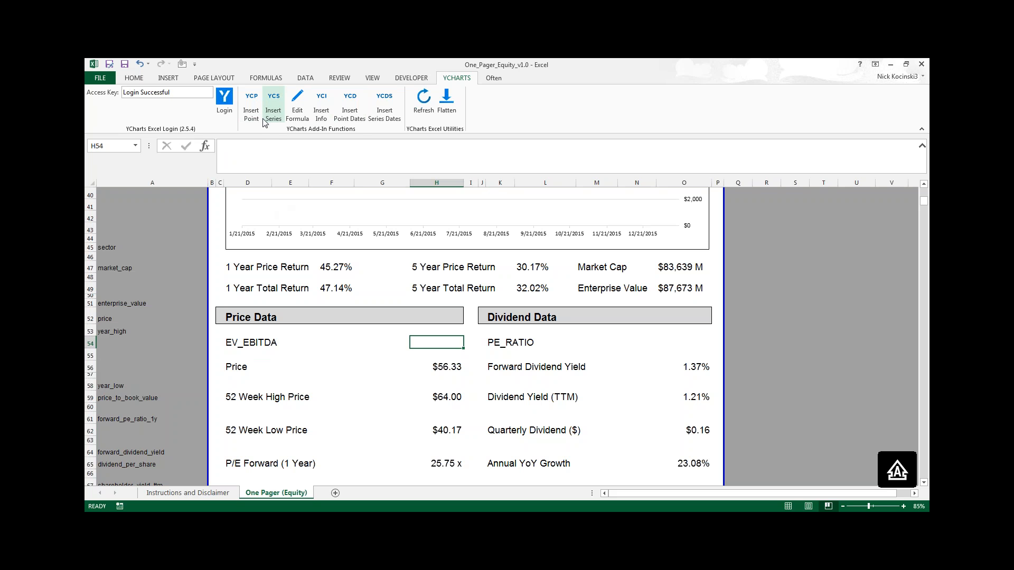
{"action": "left_click", "coordinate": [251, 105]}
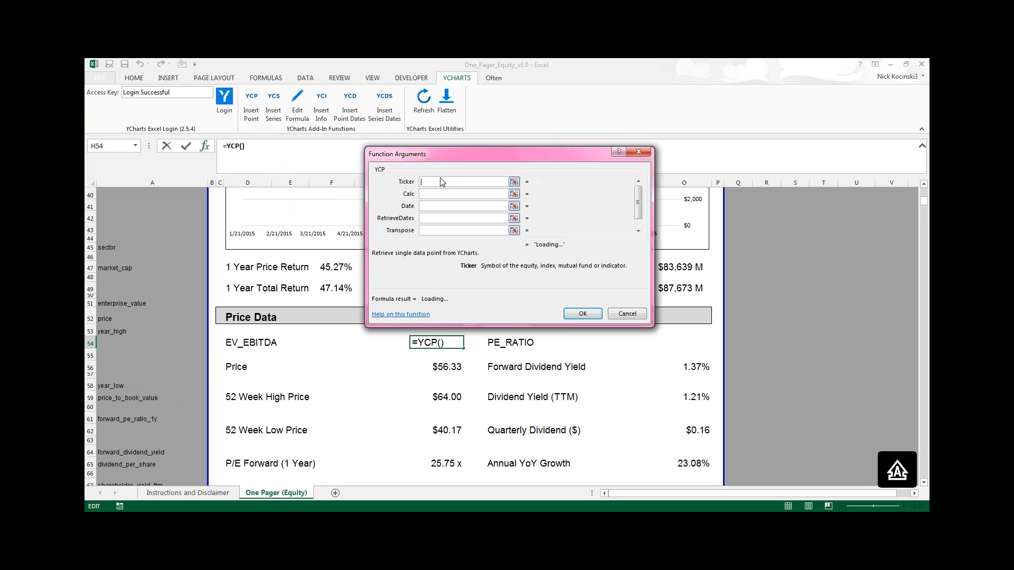
{"action": "left_click_drag", "start_coordinate": [461, 153], "coordinate": [513, 225]}
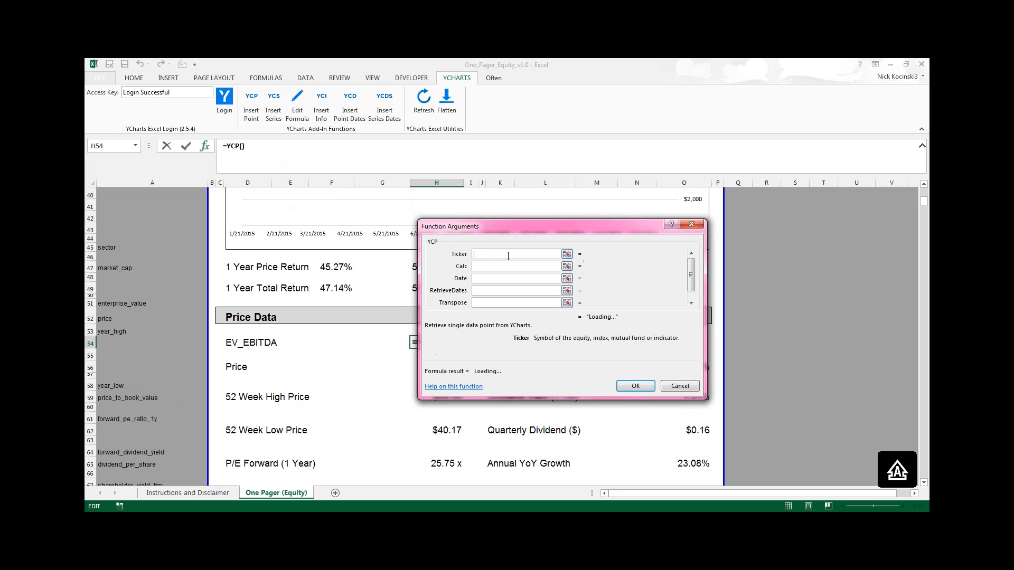
{"action": "left_click", "coordinate": [566, 255]}
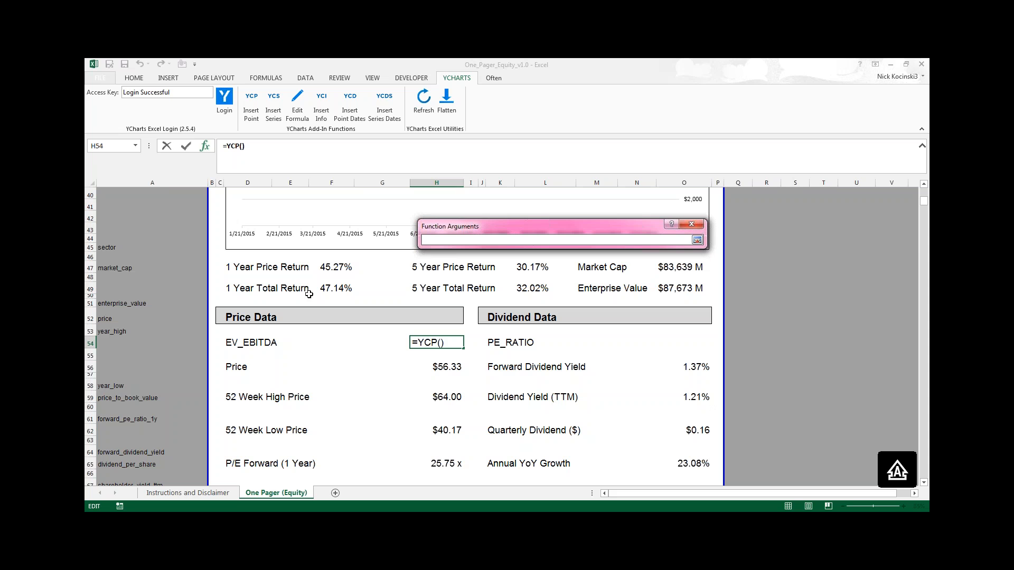
{"action": "left_click_drag", "start_coordinate": [922, 201], "coordinate": [923, 192]}
{"action": "left_click", "coordinate": [147, 195]}
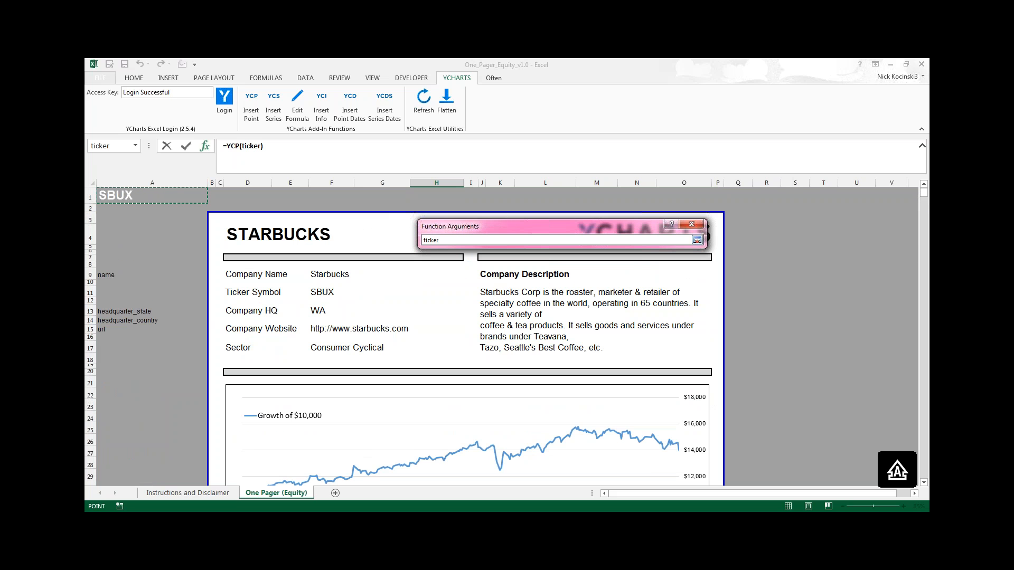
{"action": "left_click", "coordinate": [697, 240]}
{"action": "left_click", "coordinate": [489, 266]}
{"action": "left_click", "coordinate": [923, 210]}
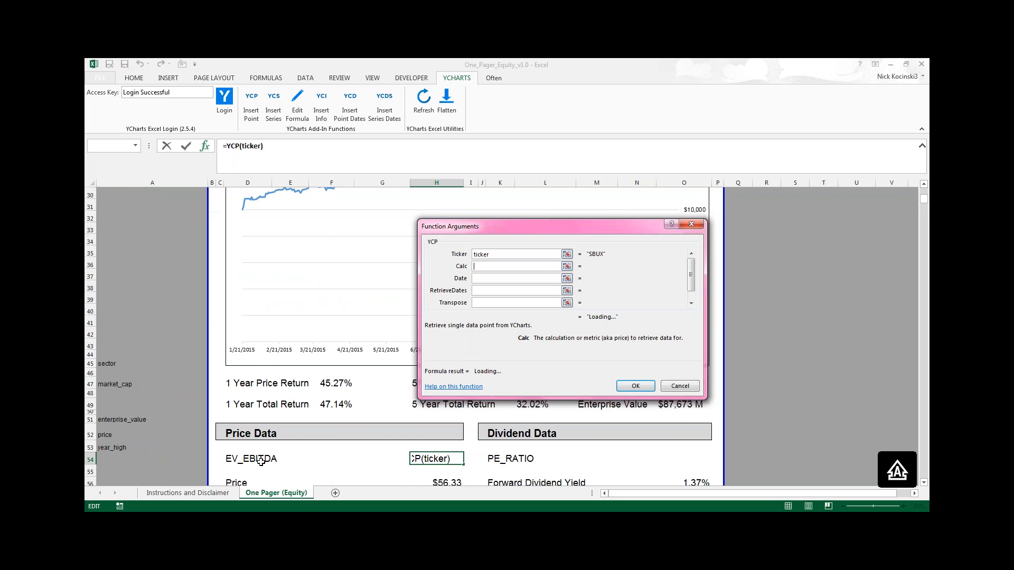
{"action": "left_click", "coordinate": [240, 457]}
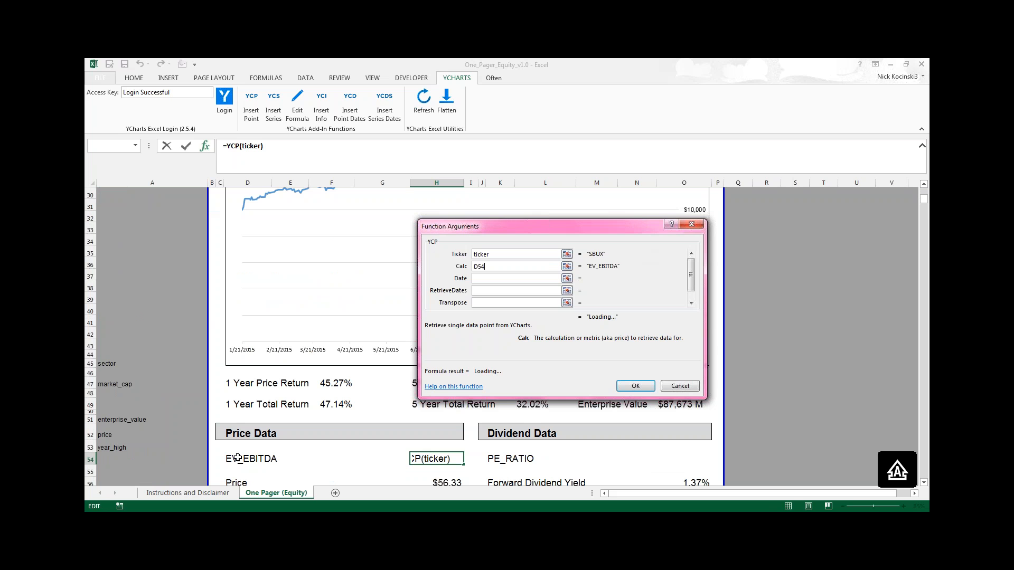
{"action": "left_click", "coordinate": [634, 387]}
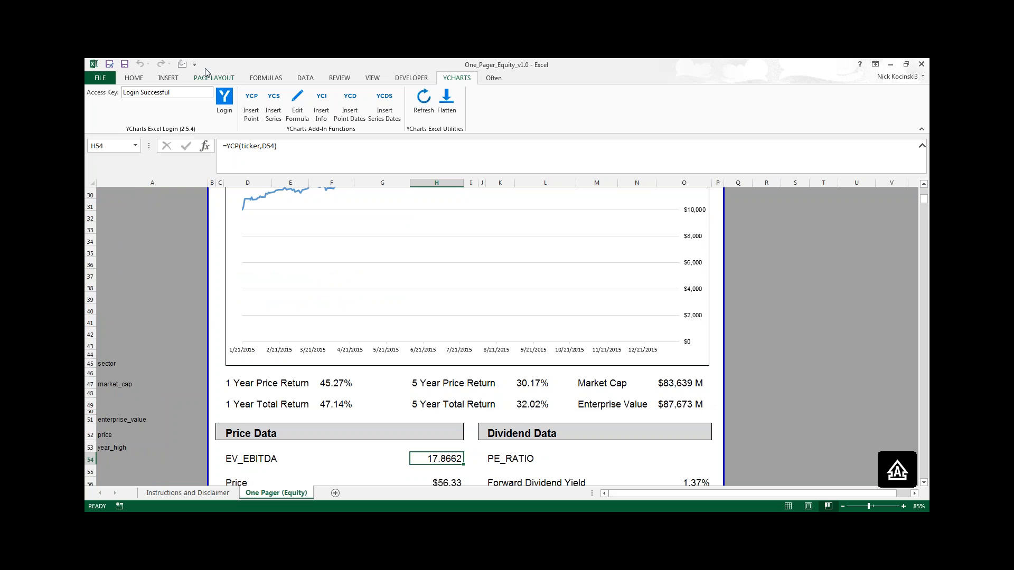
- Insert a YCP point formula in O54 beside PE_RATIO, using the ticker cell A1 as Ticker and K54 as Calc
{"action": "left_click", "coordinate": [689, 459]}
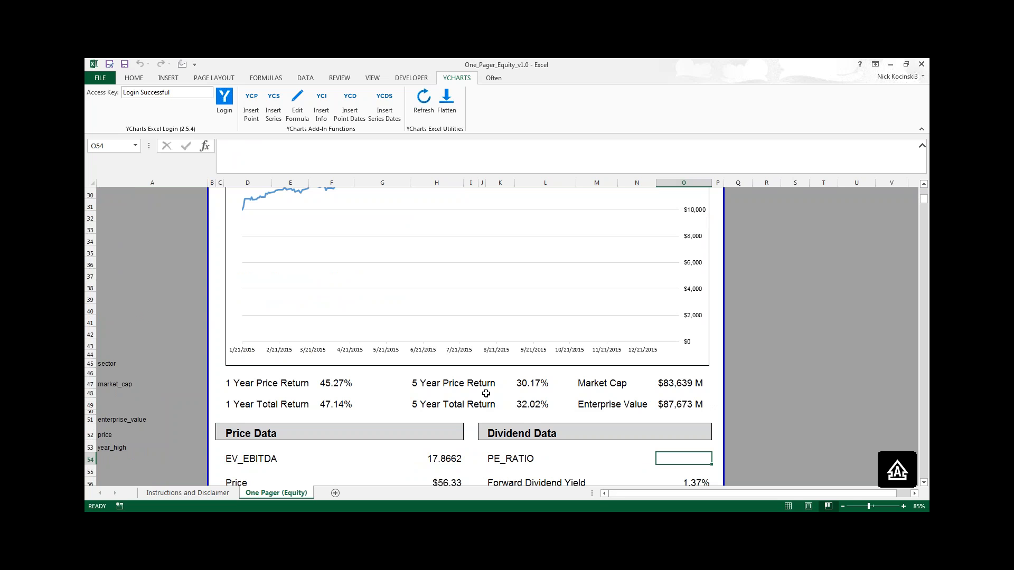
{"action": "left_click", "coordinate": [251, 106]}
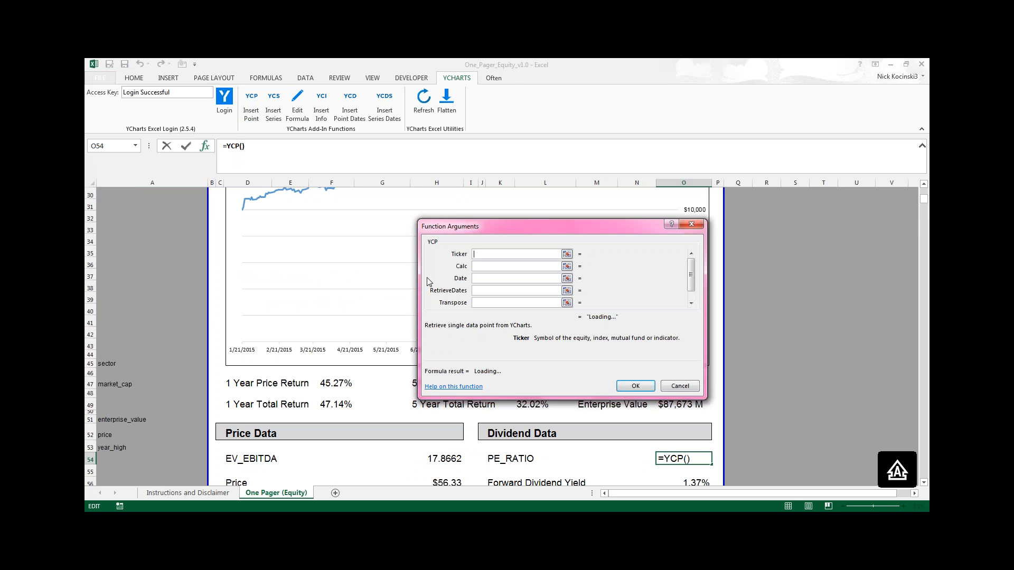
{"action": "left_click", "coordinate": [567, 255]}
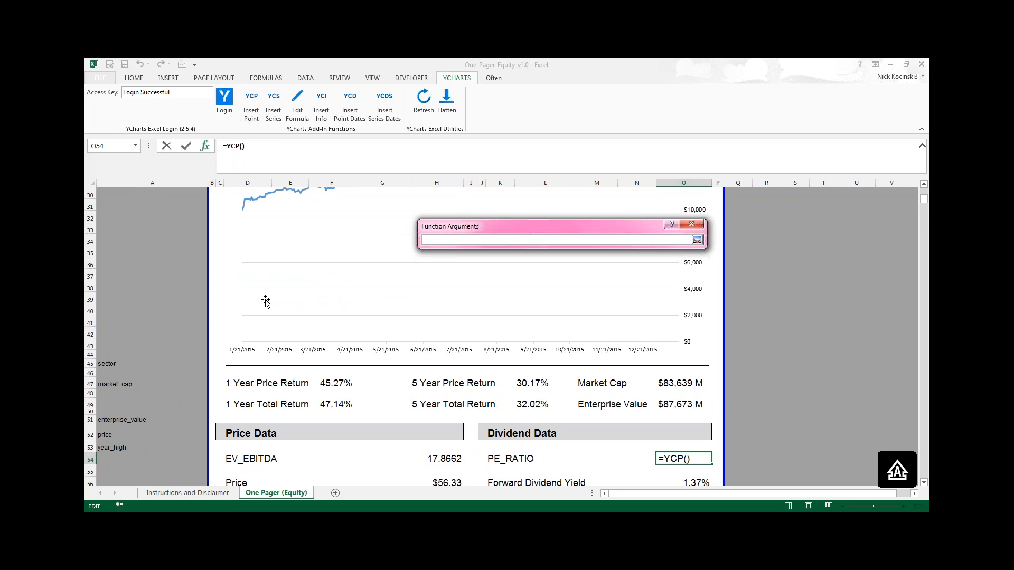
{"action": "left_click_drag", "start_coordinate": [925, 200], "coordinate": [924, 191]}
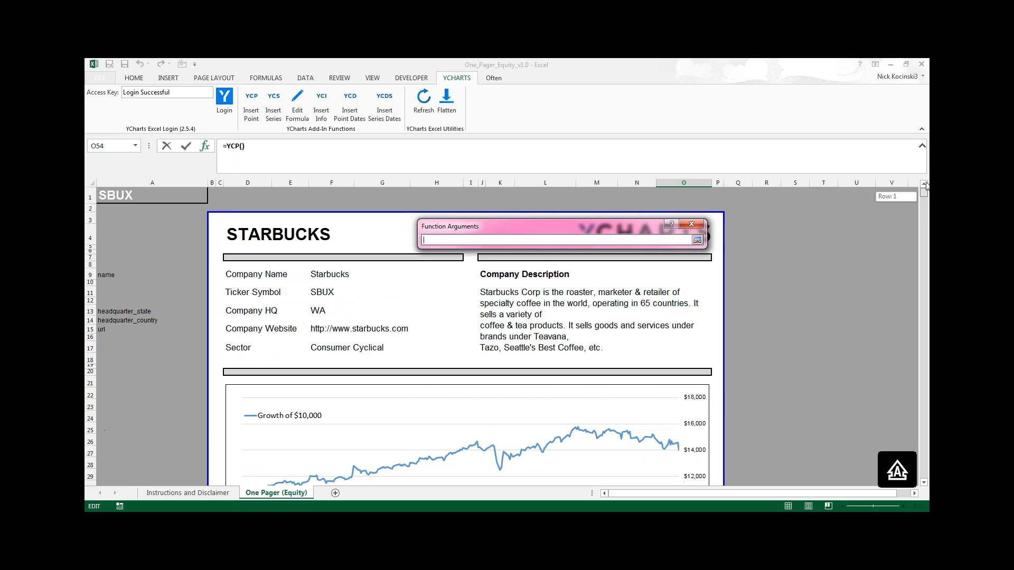
{"action": "left_click", "coordinate": [148, 194]}
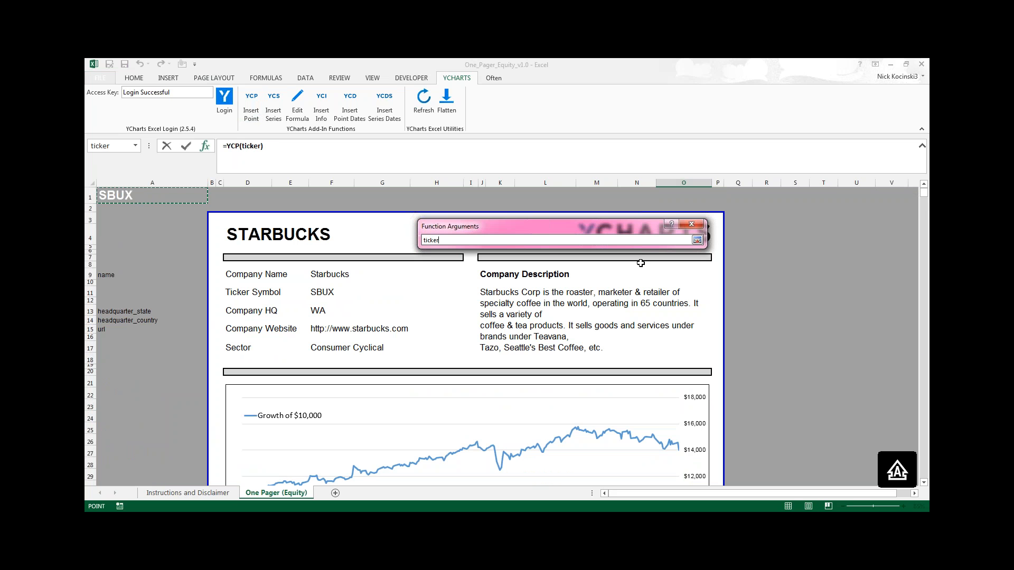
{"action": "left_click", "coordinate": [697, 240]}
{"action": "left_click", "coordinate": [521, 264]}
{"action": "left_click", "coordinate": [566, 268]}
{"action": "scroll", "coordinate": [546, 431], "scroll_direction": "down", "scroll_amount": 10}
{"action": "left_click", "coordinate": [506, 458]}
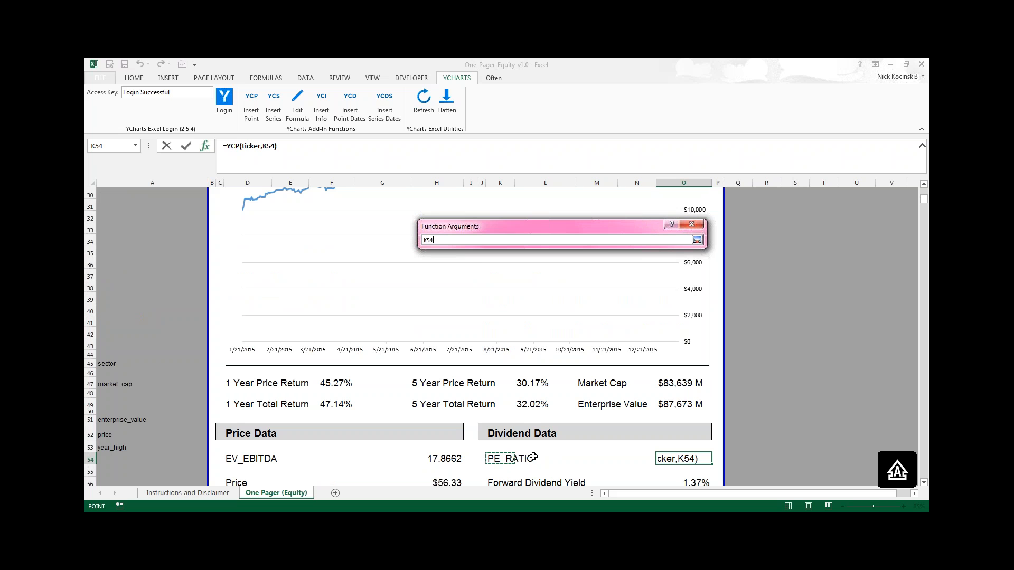
{"action": "key", "text": "Return"}
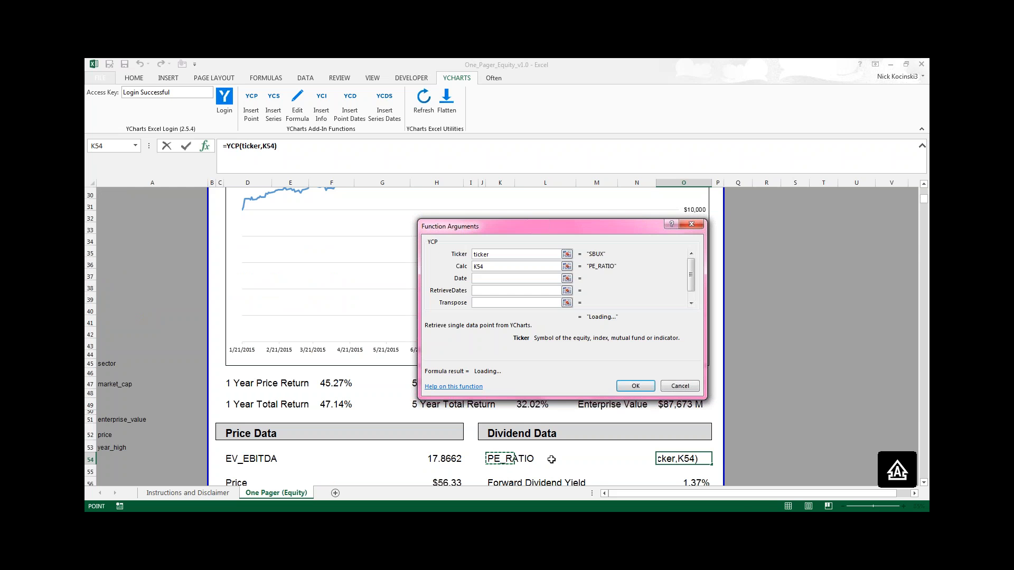
{"action": "key", "text": "Return"}
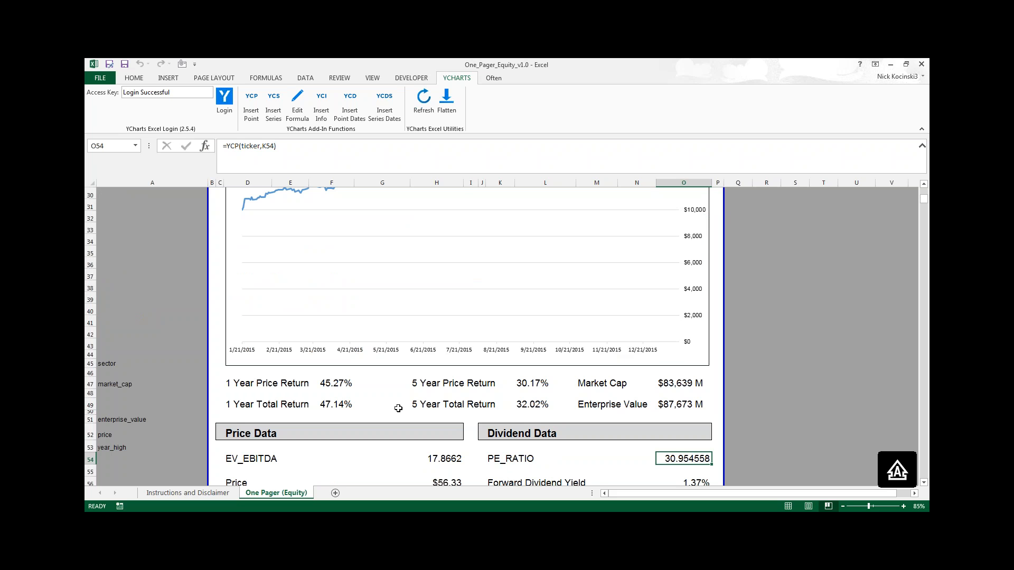
- Close the One_Pager_Equity workbook and show the Excel Add-In Templates page on the YCharts website in the browser
{"action": "left_click", "coordinate": [922, 64]}
{"action": "left_click", "coordinate": [507, 310]}
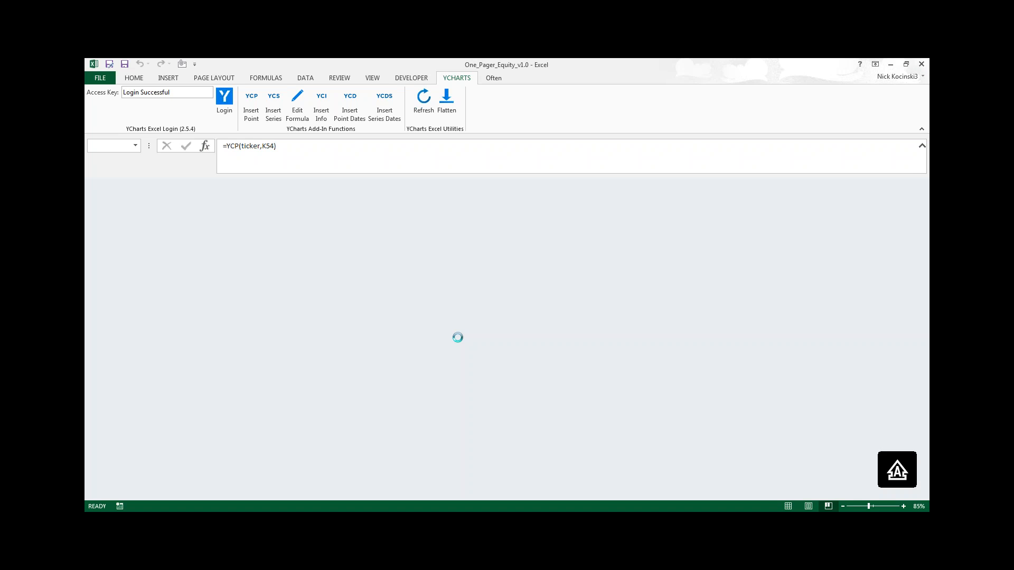
{"action": "key", "text": "alt+Tab"}
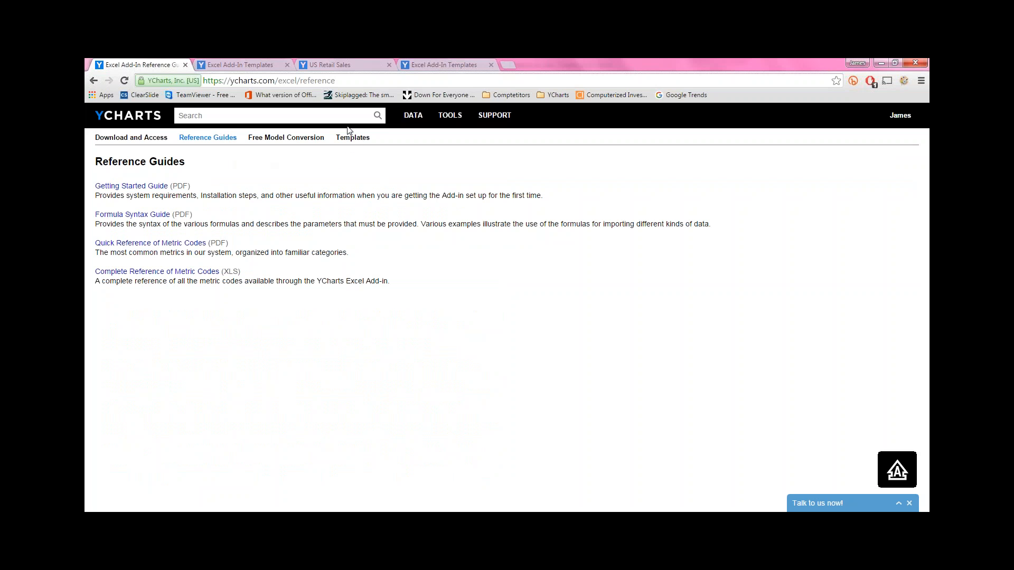
{"action": "left_click", "coordinate": [353, 137]}
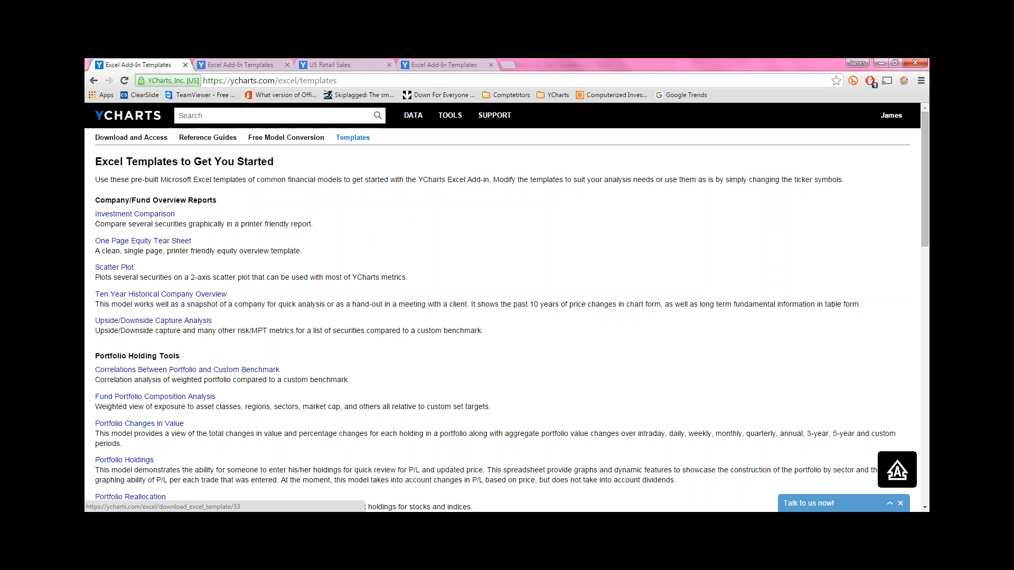
- Switch to the Weighted_Fund_Portfolio_Exposures workbook in Excel and show its Asset Allocation (Data Entry) sheet
{"action": "mouse_move", "coordinate": [230, 523]}
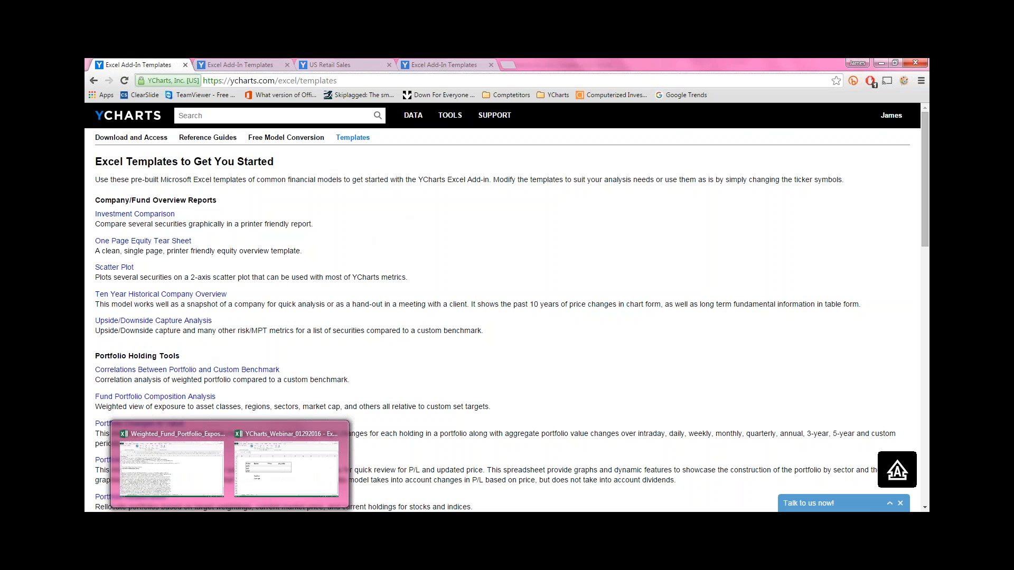
{"action": "left_click", "coordinate": [203, 488]}
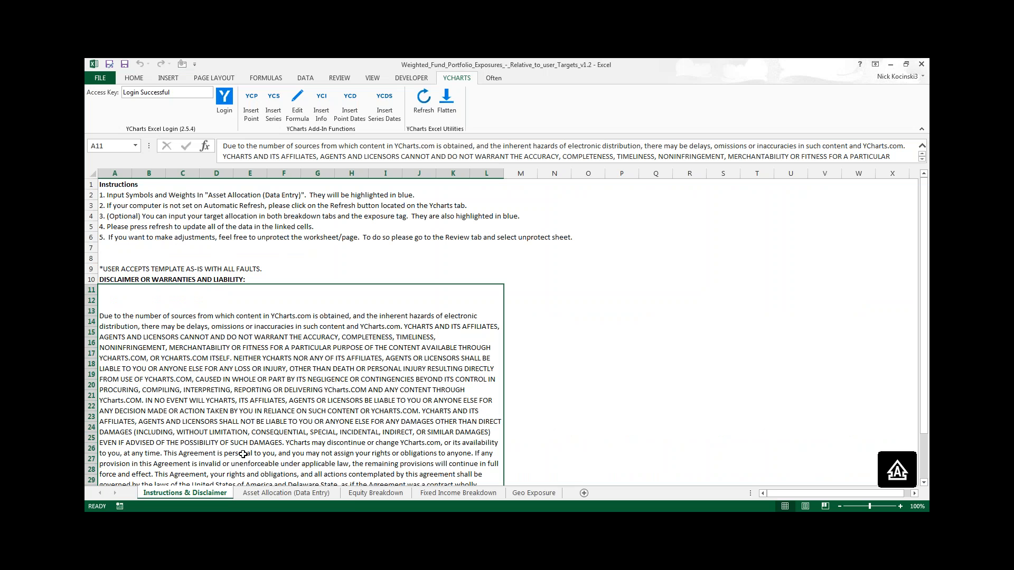
{"action": "mouse_move", "coordinate": [229, 528]}
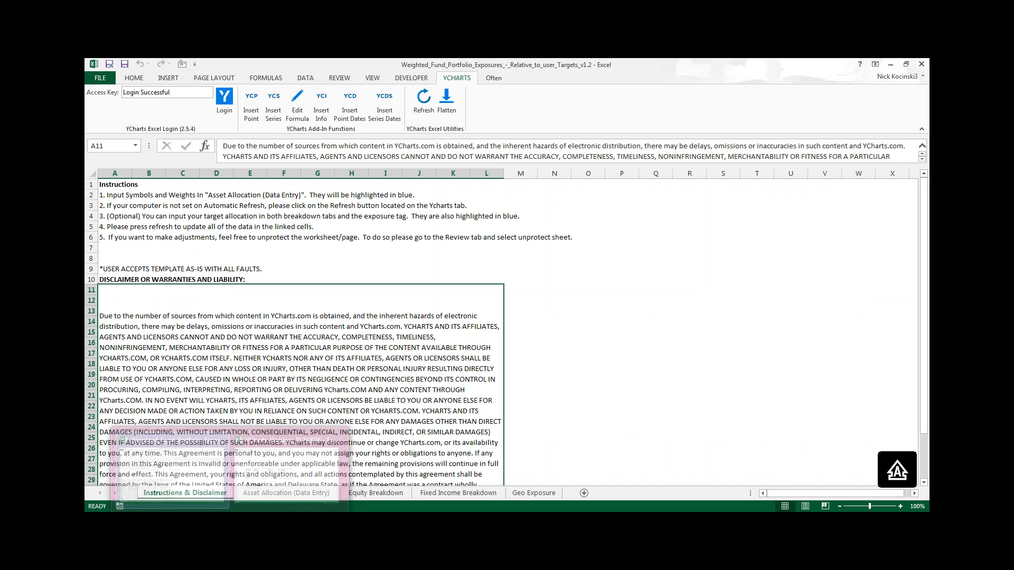
{"action": "left_click", "coordinate": [588, 406]}
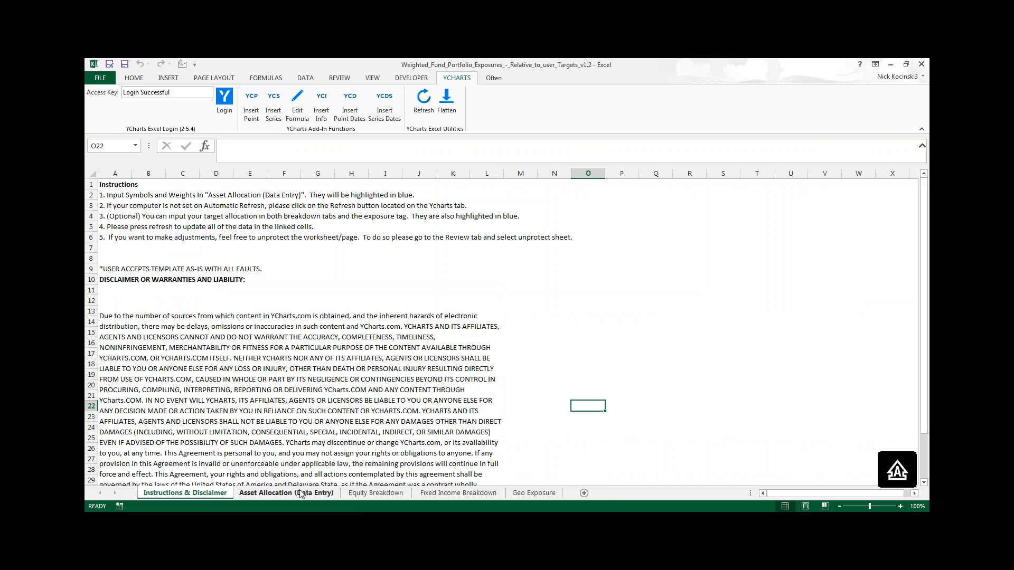
{"action": "left_click", "coordinate": [257, 494]}
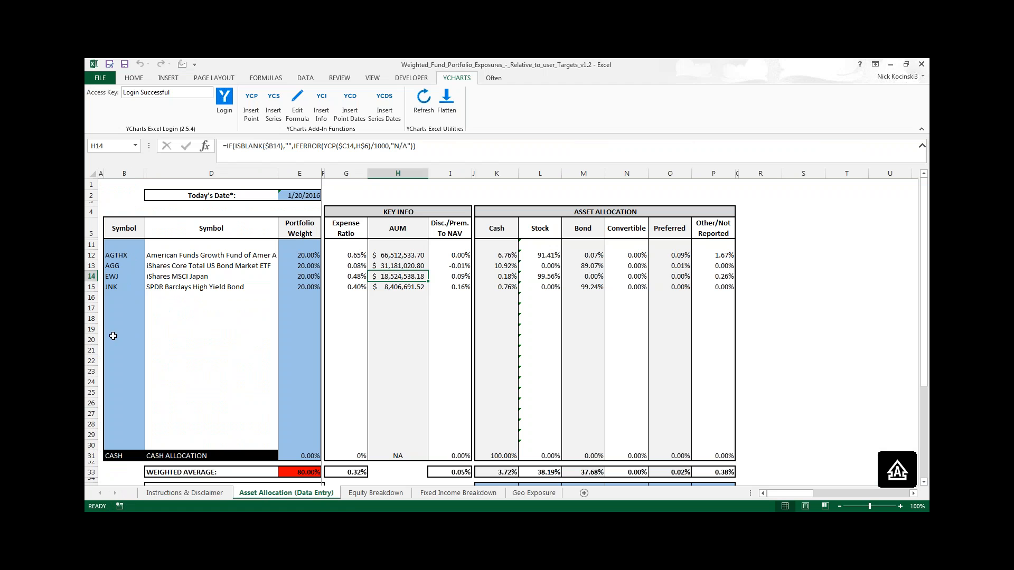
- Enter the fund symbol FBIOX in the empty symbol cell B11
{"action": "left_click", "coordinate": [127, 244]}
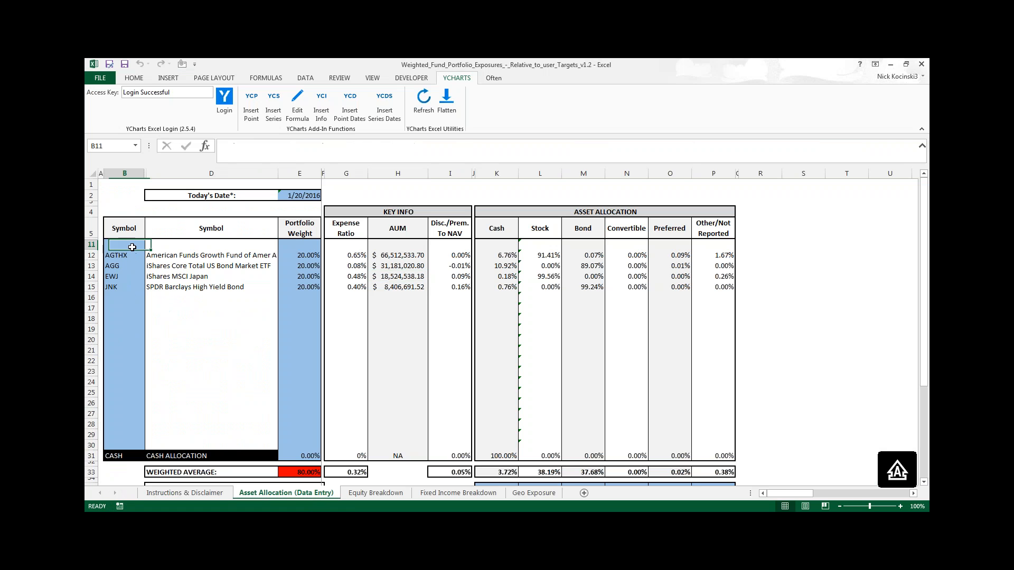
{"action": "type", "text": "FBIOX"}
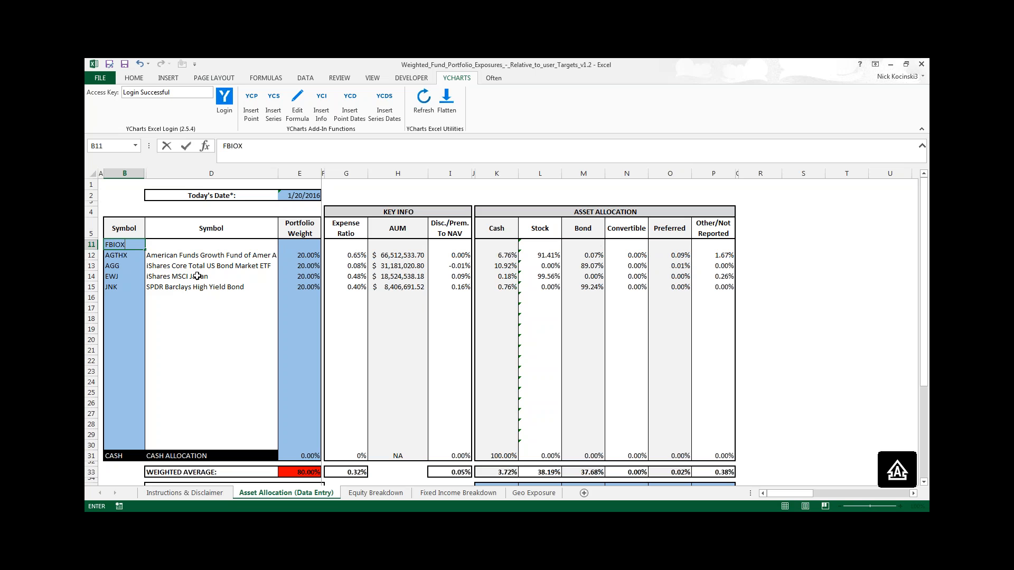
{"action": "key", "text": "Return"}
- Check the total portfolio weight formula in E33 and set the FBIOX weight in E11 to 20%
{"action": "left_click", "coordinate": [301, 245]}
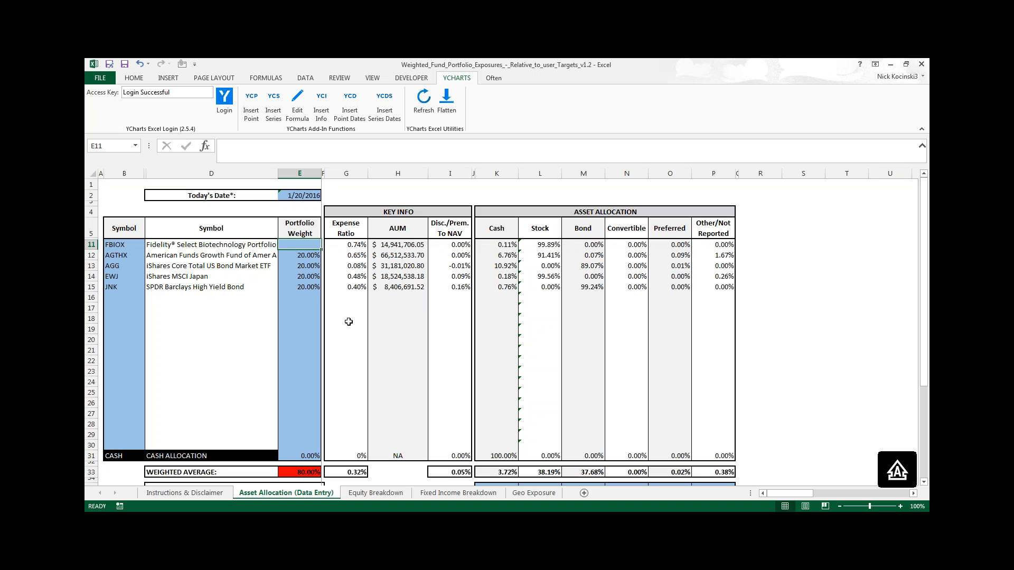
{"action": "left_click", "coordinate": [308, 472]}
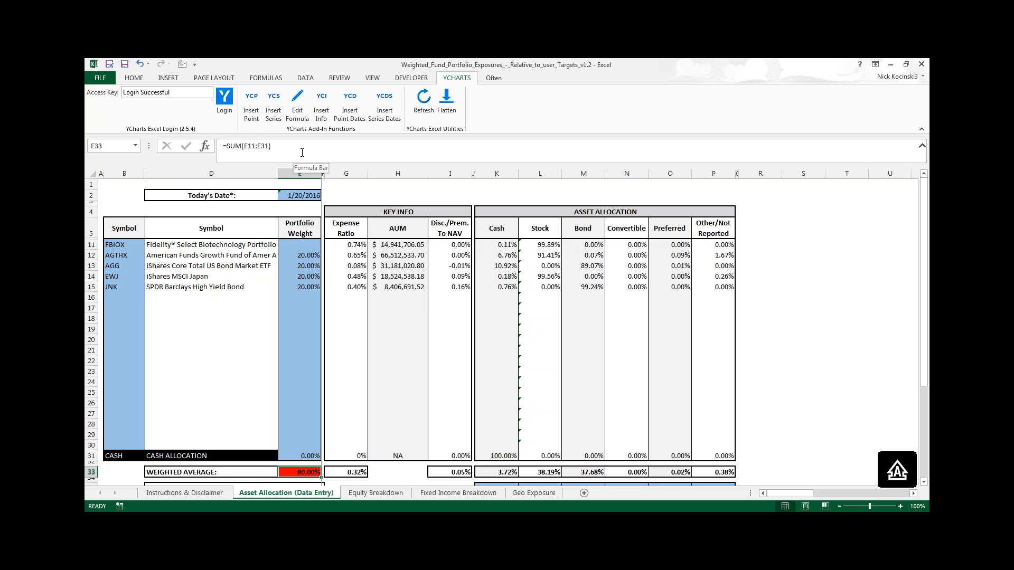
{"action": "left_click", "coordinate": [293, 244]}
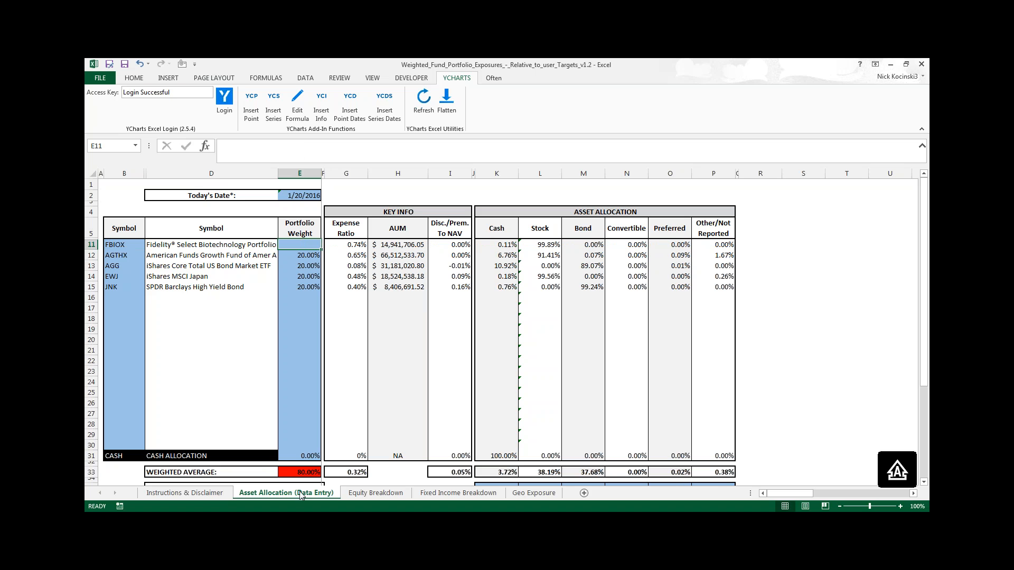
{"action": "type", "text": "20%"}
{"action": "key", "text": "Return"}
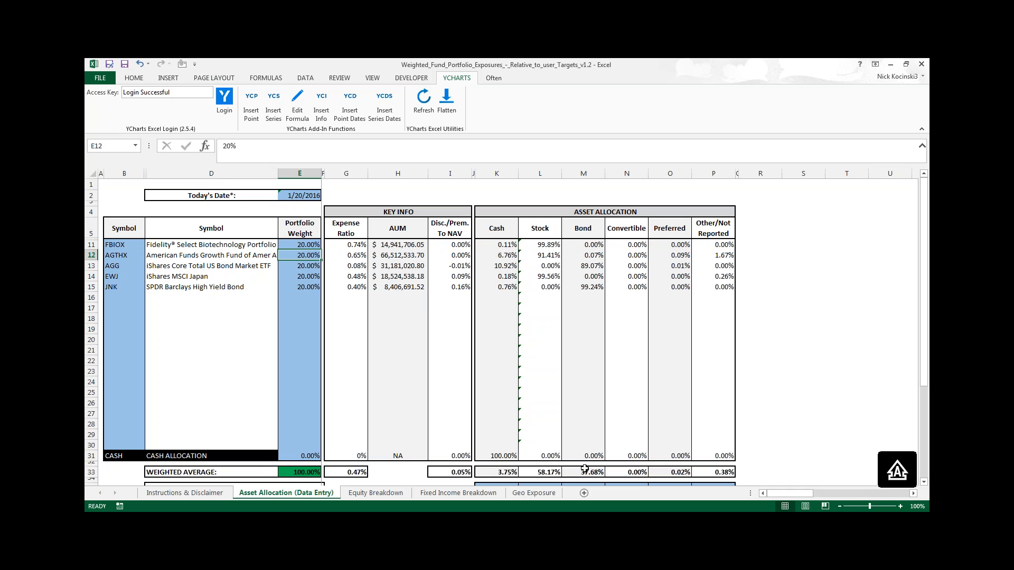
- Inspect the weighted average cash formula in K33, and review the cap size and stock sector exposures on the Equity Breakdown sheet
{"action": "left_click", "coordinate": [500, 474]}
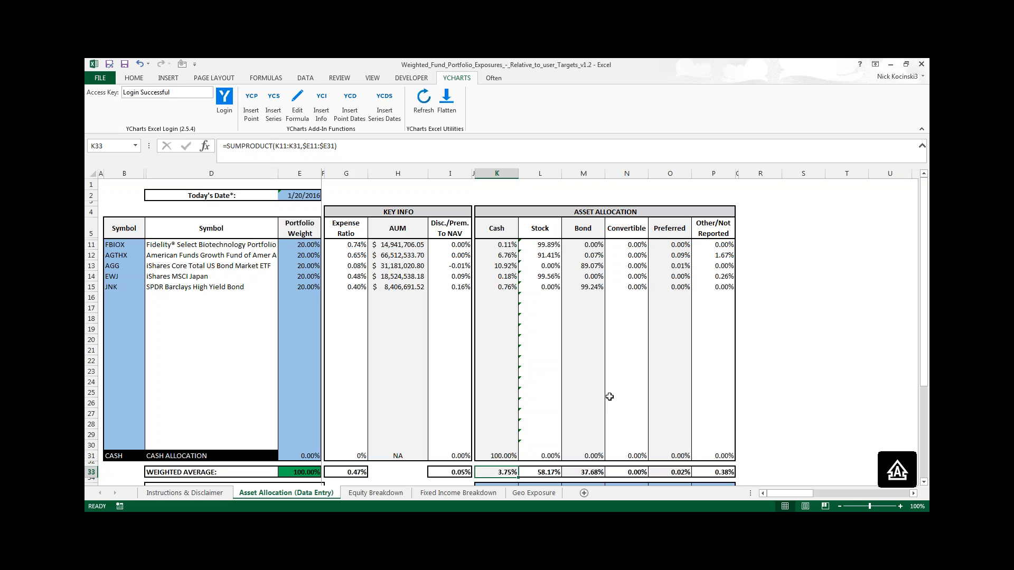
{"action": "left_click", "coordinate": [378, 494]}
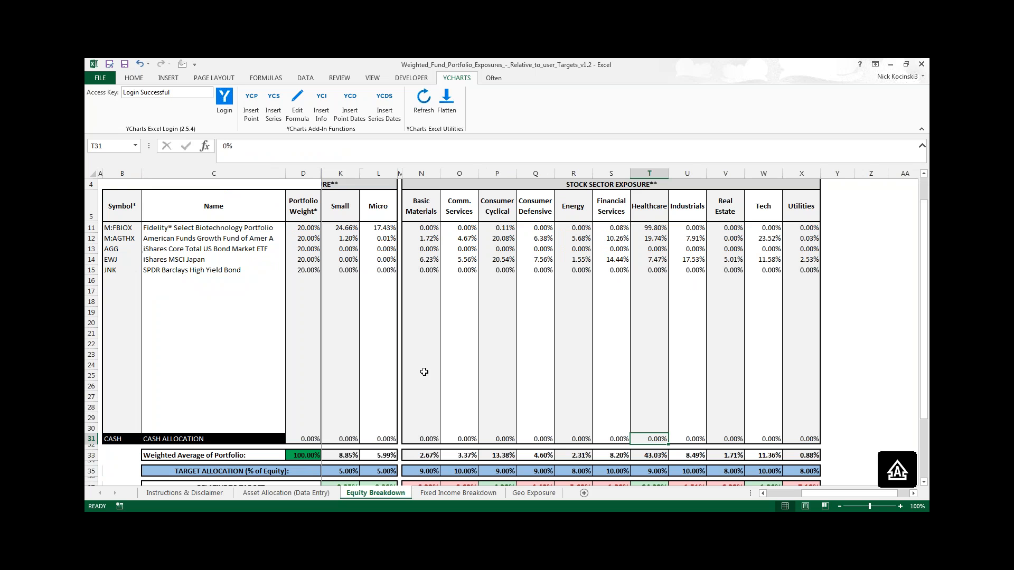
{"action": "left_click_drag", "start_coordinate": [813, 494], "coordinate": [790, 493]}
{"action": "scroll", "coordinate": [462, 404], "scroll_direction": "up", "scroll_amount": 1}
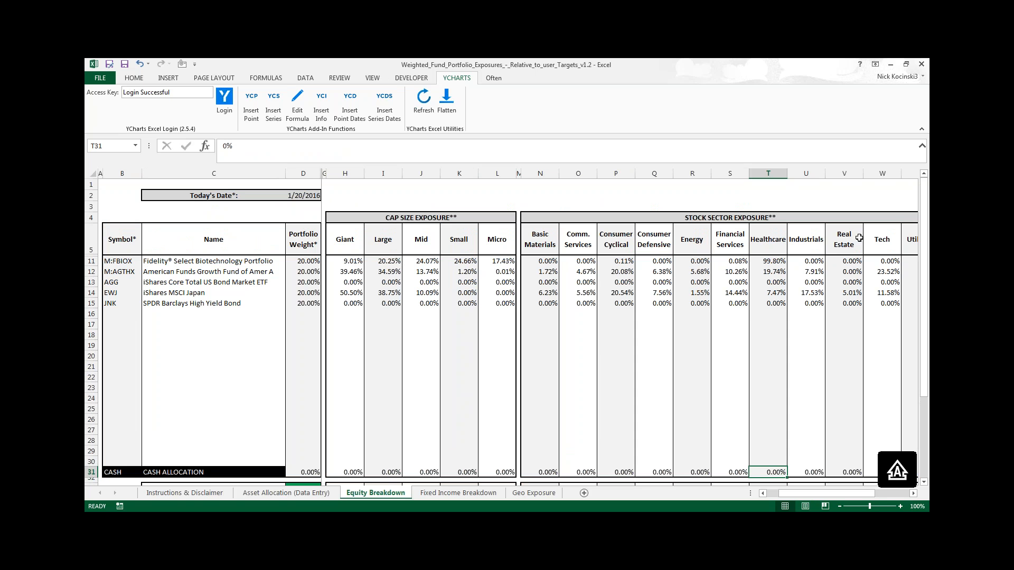
{"action": "left_click", "coordinate": [925, 229]}
{"action": "left_click_drag", "start_coordinate": [925, 228], "coordinate": [925, 236]}
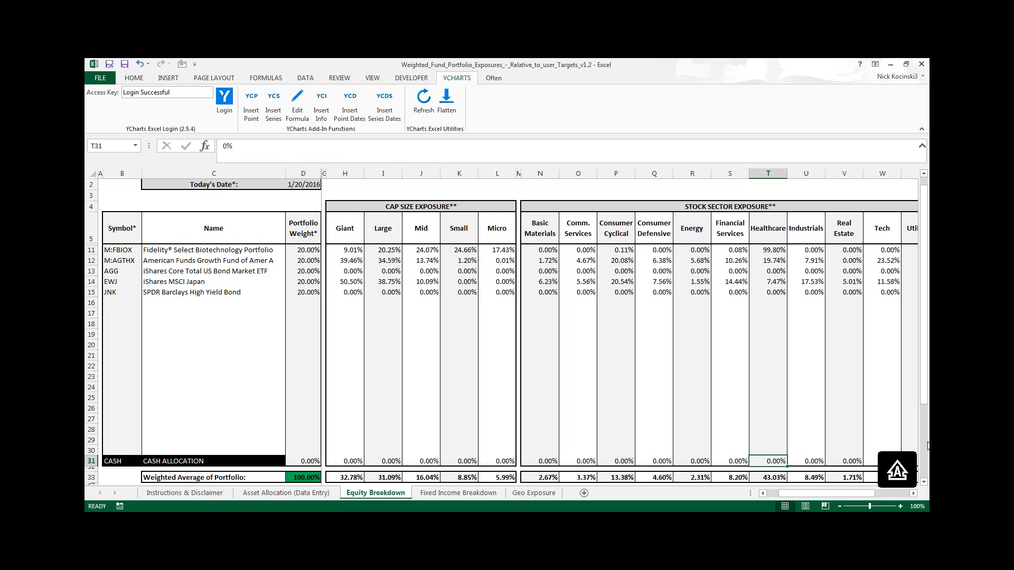
{"action": "left_click_drag", "start_coordinate": [925, 290], "coordinate": [926, 296]}
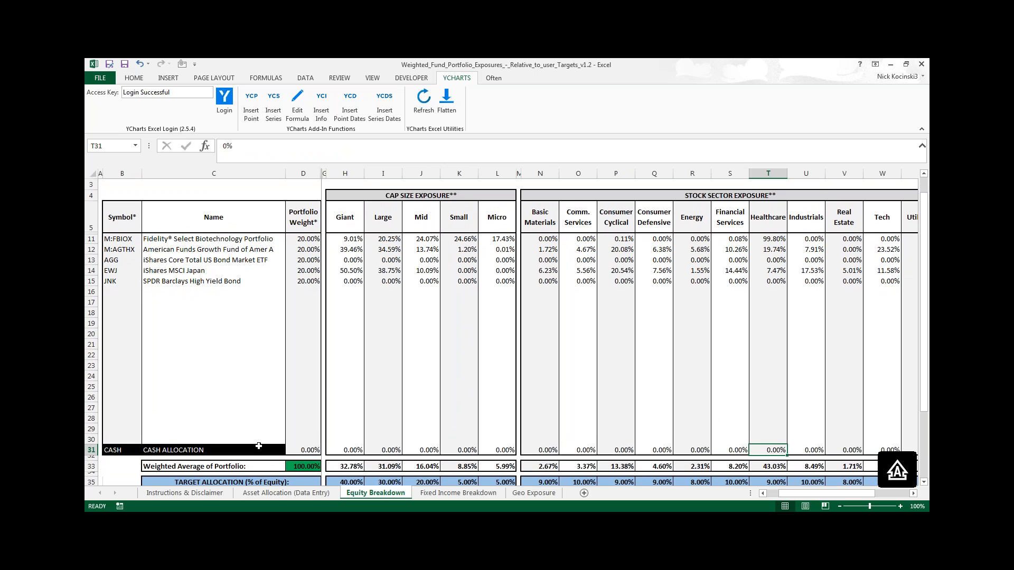
- Inspect the healthcare weighted average formula in T33 and the FBIOX symbol lookup formula in B11 on the Equity Breakdown sheet
{"action": "left_click", "coordinate": [766, 469]}
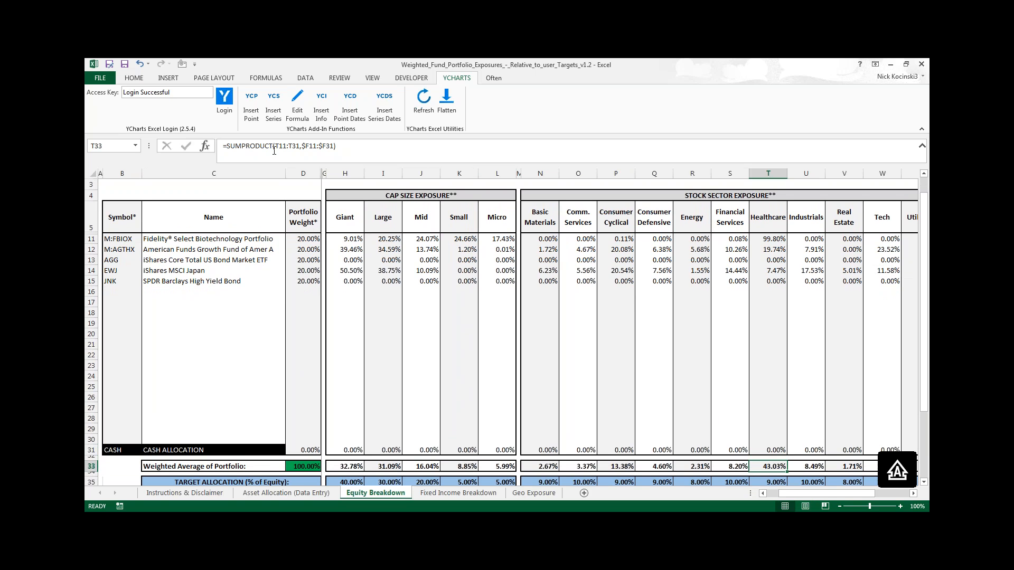
{"action": "left_click", "coordinate": [122, 240]}
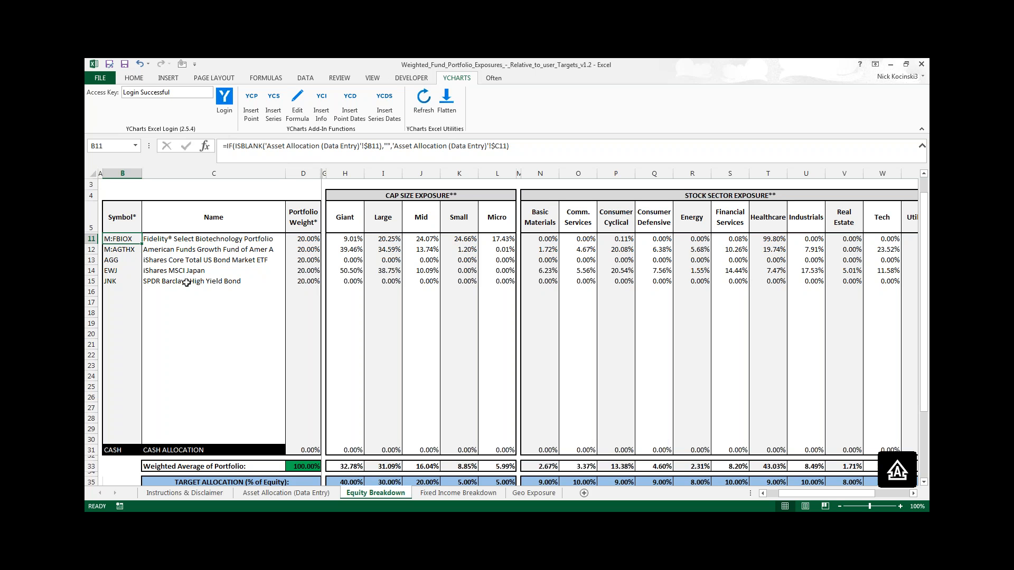
- Show the Fixed Income Breakdown sheet and review its sector exposures, weighted averages and the fixed income target allocation row
{"action": "left_click", "coordinate": [464, 493]}
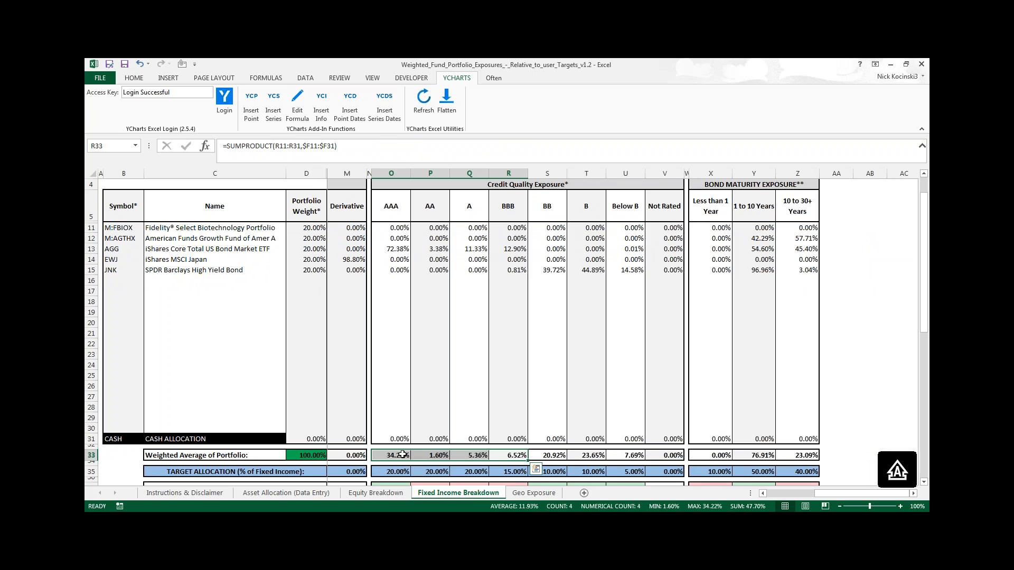
{"action": "scroll", "coordinate": [356, 257], "scroll_direction": "up", "scroll_amount": 1}
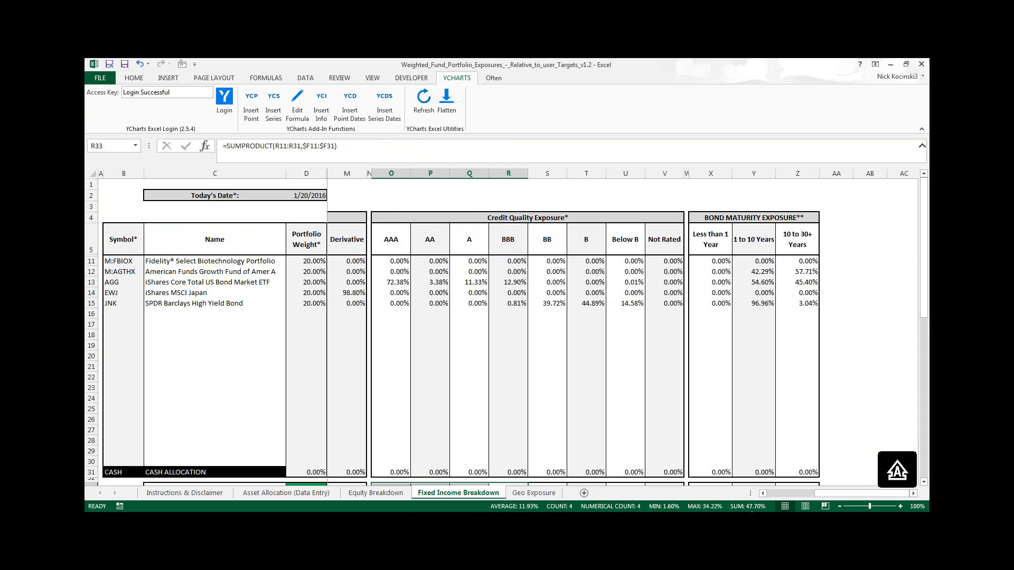
{"action": "left_click_drag", "start_coordinate": [828, 496], "coordinate": [792, 497]}
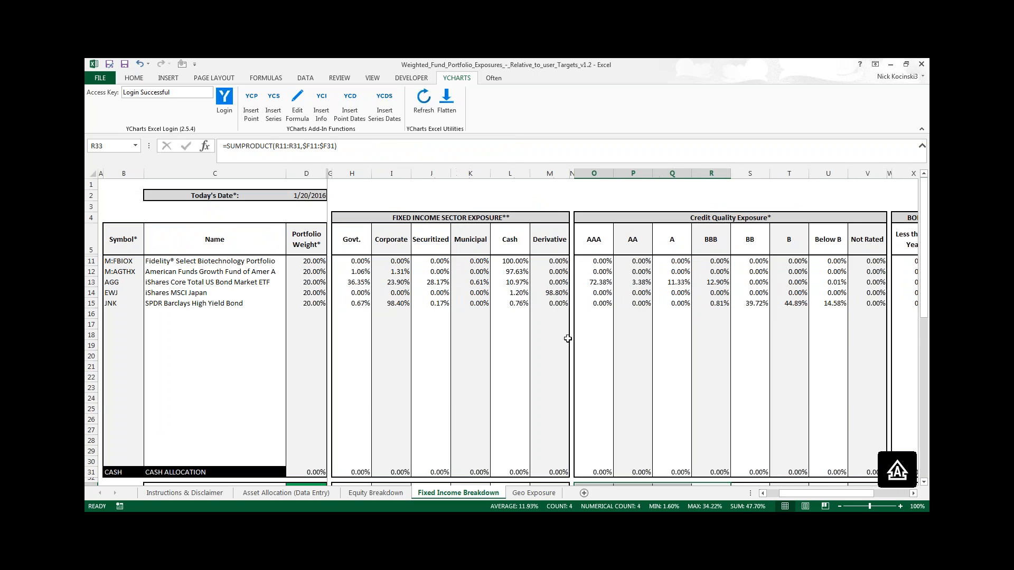
{"action": "left_click_drag", "start_coordinate": [924, 233], "coordinate": [925, 242]}
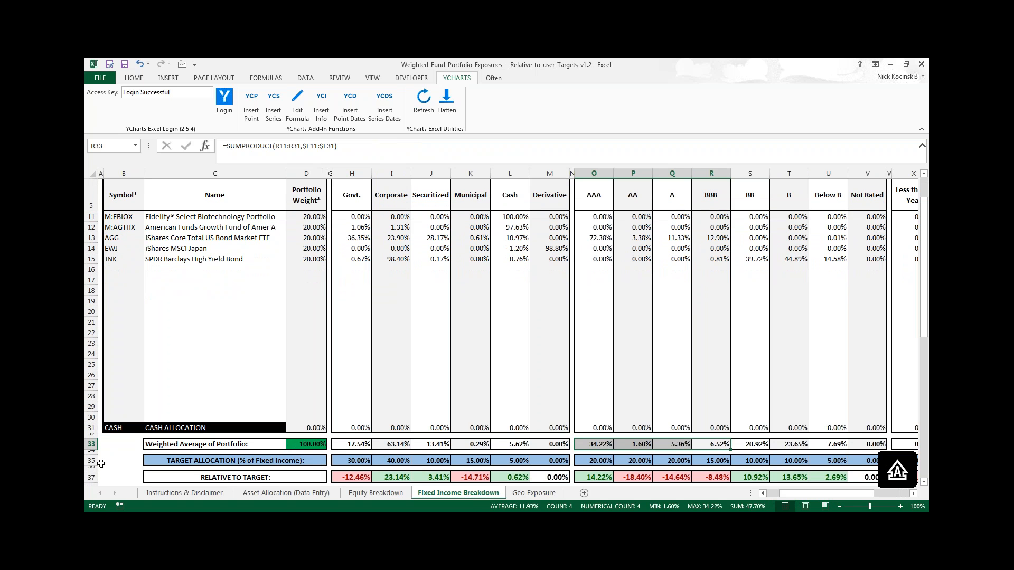
{"action": "left_click", "coordinate": [240, 462]}
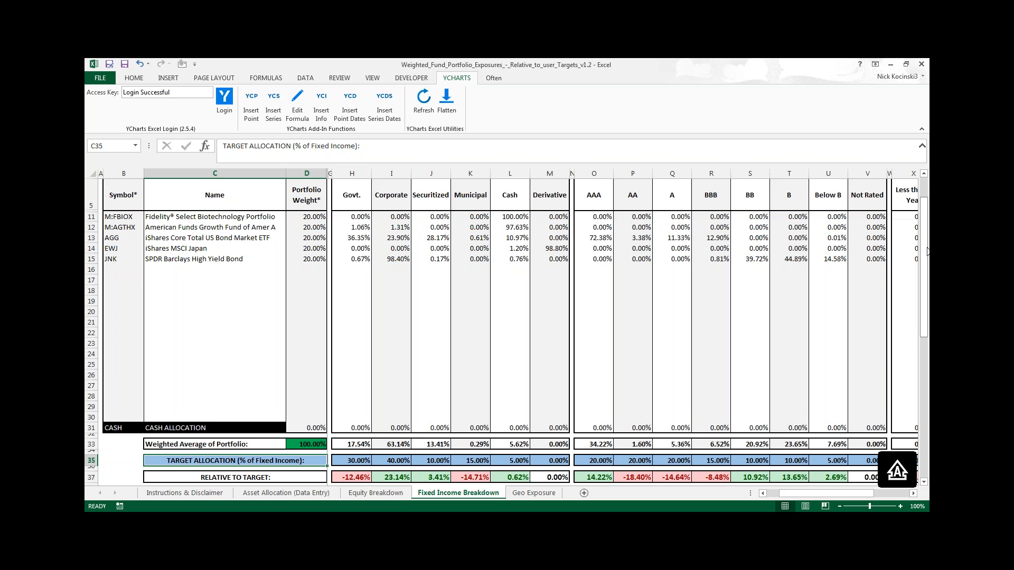
- Examine the weighted average credit quality exposures from AAA to BBB and BB to Not Rated, plus the bond maturity exposure section
{"action": "scroll", "coordinate": [924, 254], "scroll_direction": "up", "scroll_amount": 1}
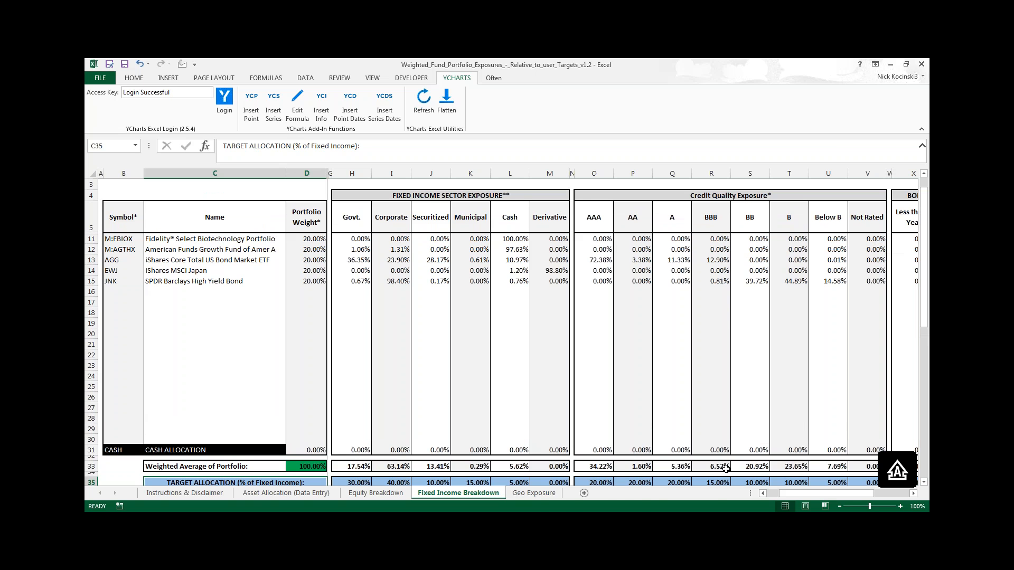
{"action": "left_click_drag", "start_coordinate": [725, 467], "coordinate": [602, 466]}
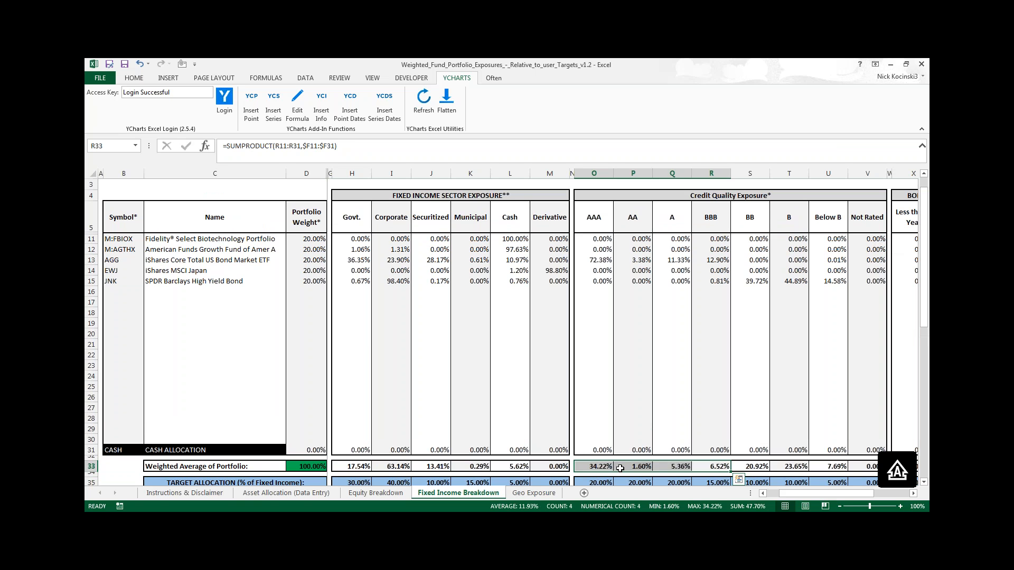
{"action": "left_click_drag", "start_coordinate": [760, 466], "coordinate": [874, 466]}
{"action": "left_click_drag", "start_coordinate": [810, 491], "coordinate": [828, 504]}
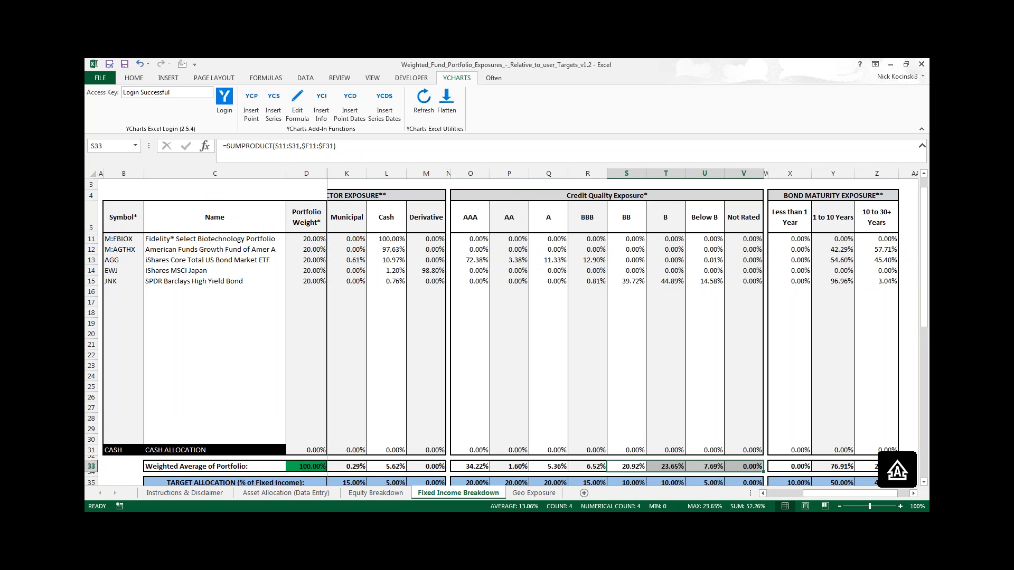
- Review the Geo Exposure sheet, inspecting the developed Asia formulas in P33 and P35, the EWJ symbol and the fixed income geographic section
{"action": "left_click", "coordinate": [534, 493]}
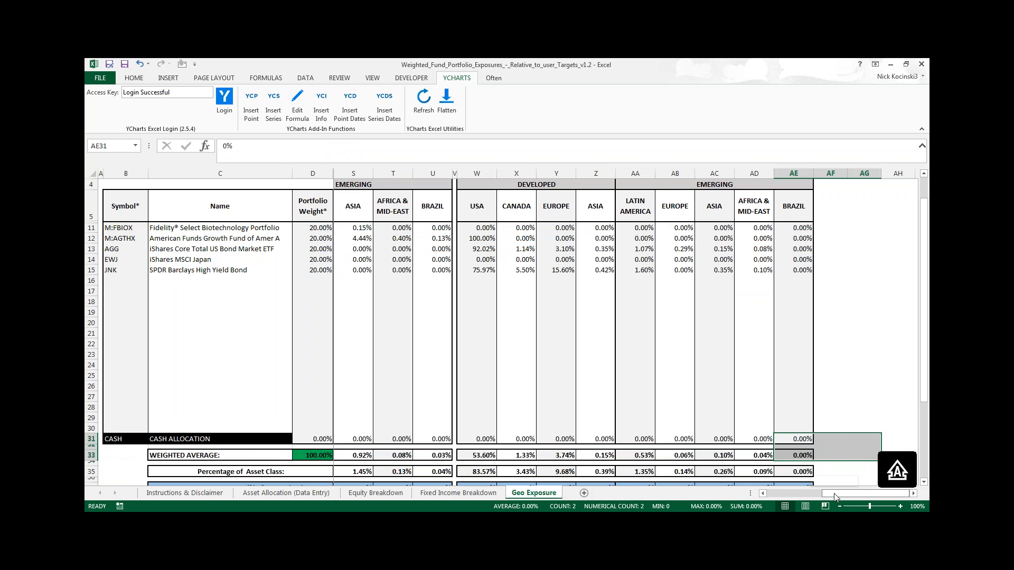
{"action": "left_click_drag", "start_coordinate": [830, 493], "coordinate": [764, 496]}
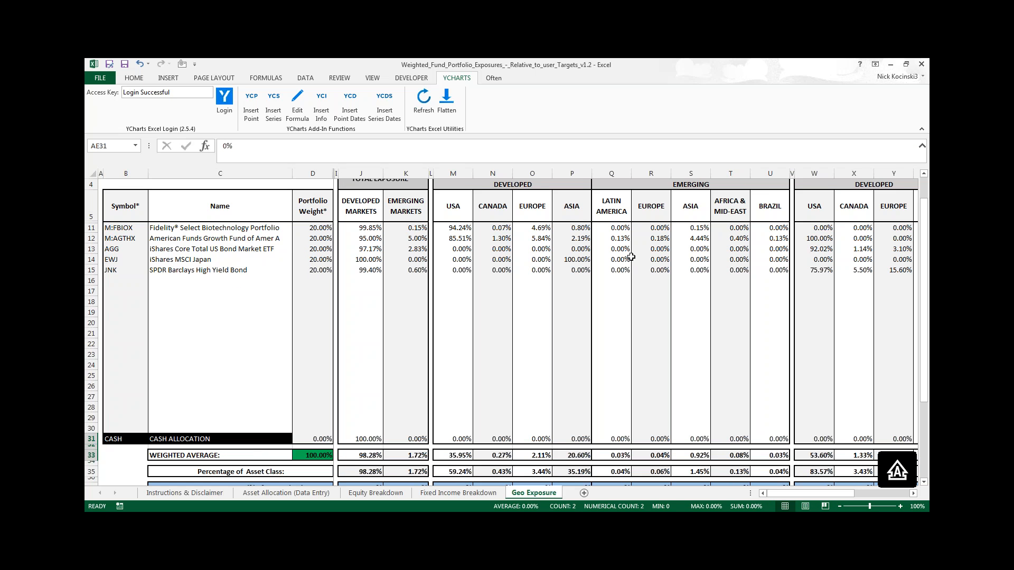
{"action": "left_click", "coordinate": [576, 457]}
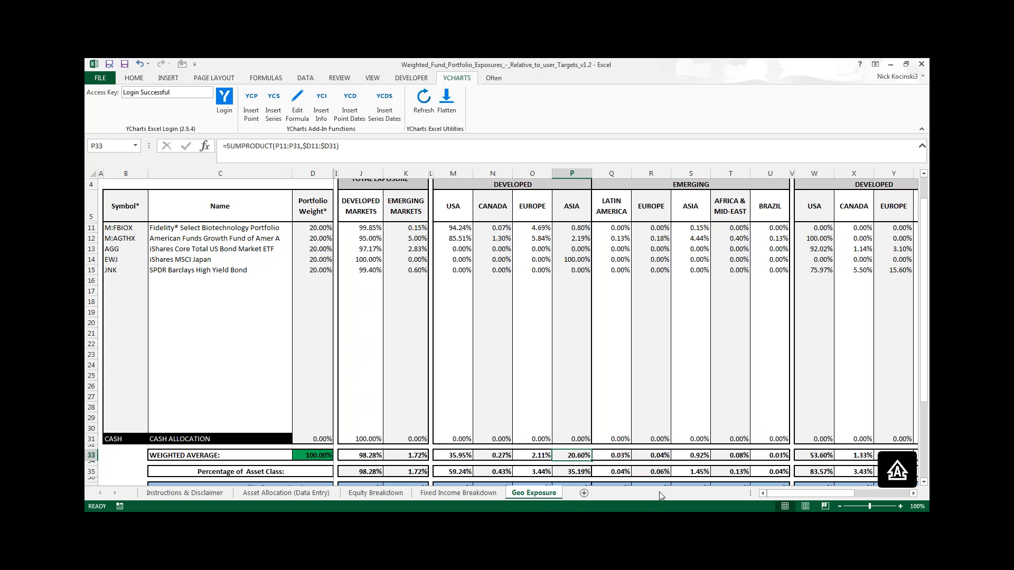
{"action": "left_click", "coordinate": [579, 471]}
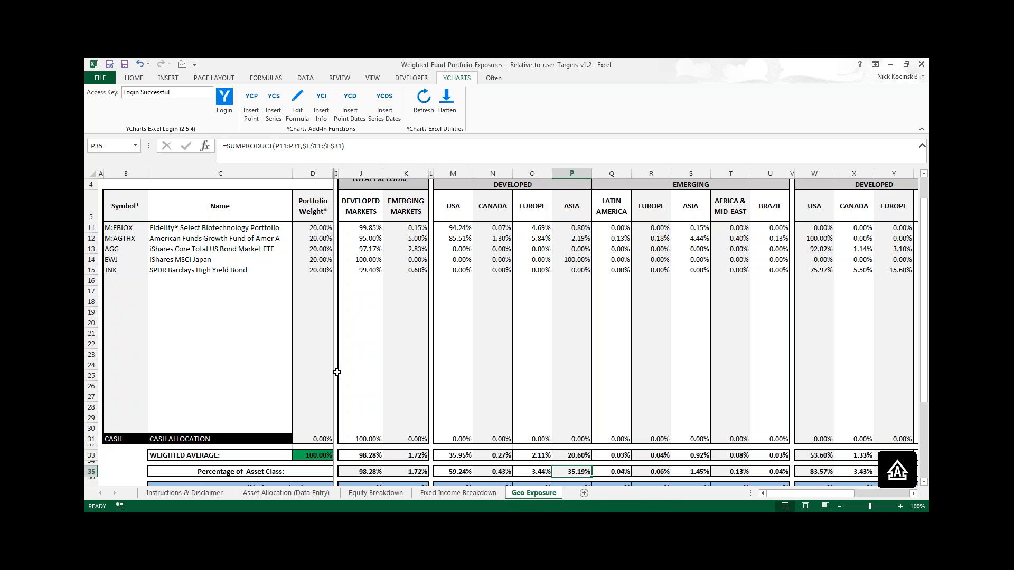
{"action": "left_click", "coordinate": [121, 263]}
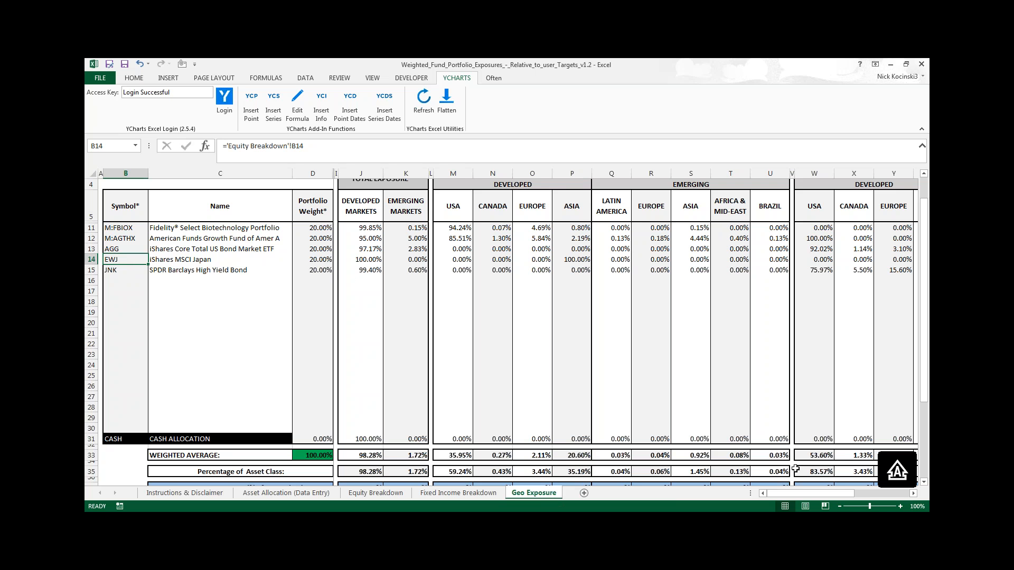
{"action": "mouse_move", "coordinate": [850, 494]}
{"action": "left_mouse_down"}
{"action": "mouse_move", "coordinate": [876, 499]}
{"action": "mouse_move", "coordinate": [867, 497]}
{"action": "left_mouse_up"}
{"action": "scroll", "coordinate": [724, 435], "scroll_direction": "up", "scroll_amount": 1}
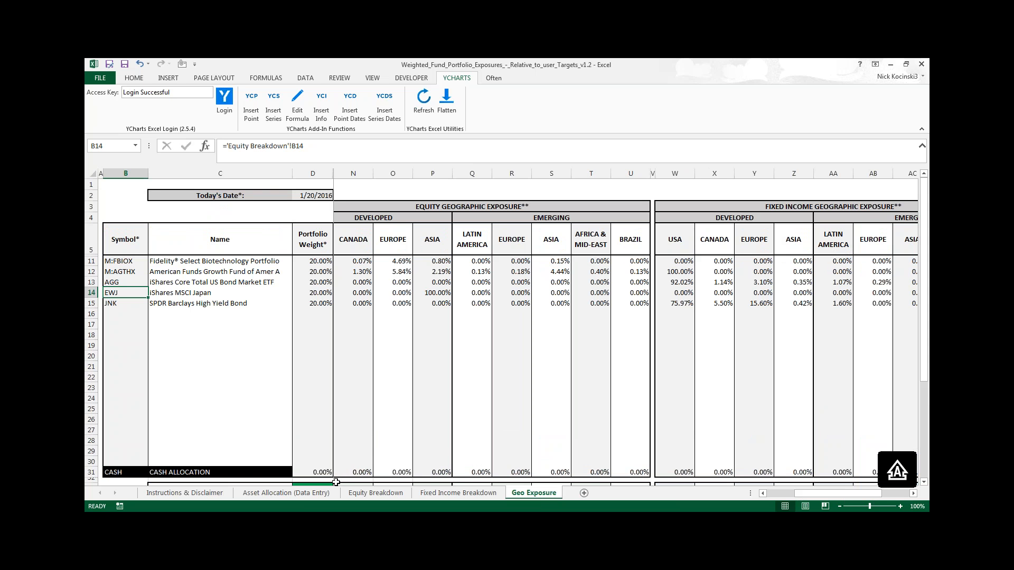
- Return to the Asset Allocation (Data Entry) sheet and highlight the symbol entry cells B11 to B30
{"action": "left_click", "coordinate": [304, 493]}
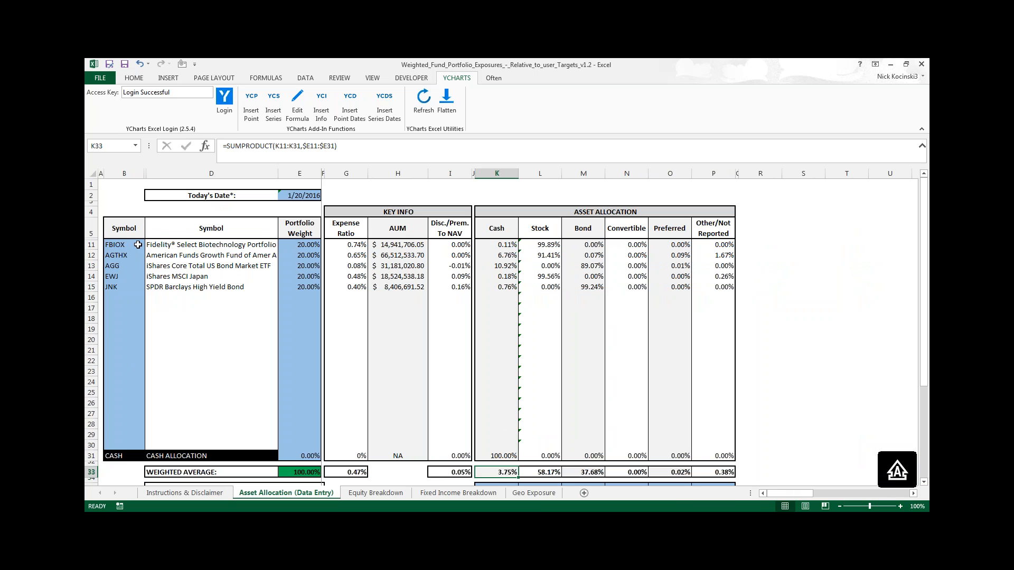
{"action": "left_click_drag", "start_coordinate": [134, 245], "coordinate": [113, 440]}
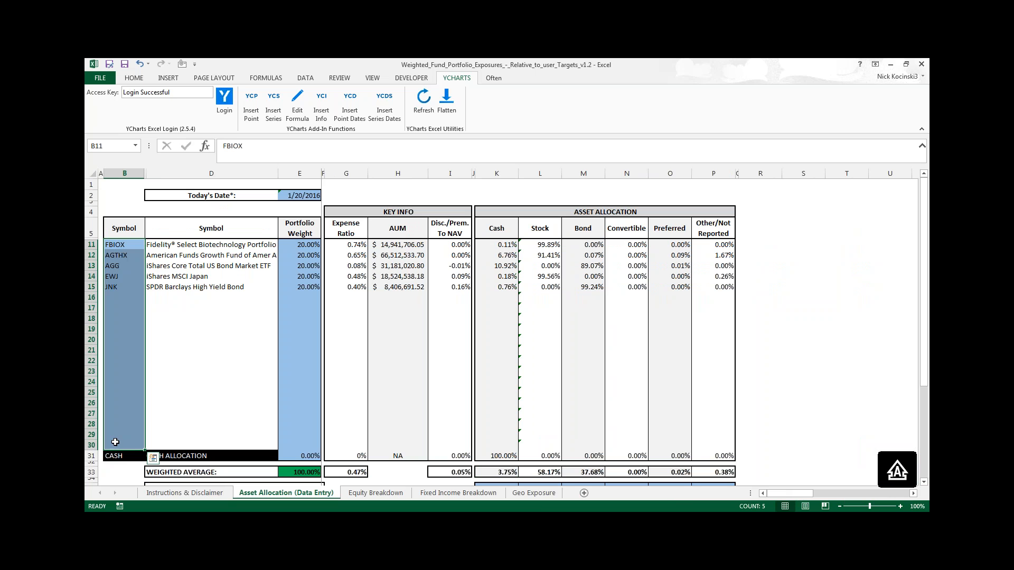
{"action": "left_click", "coordinate": [192, 344]}
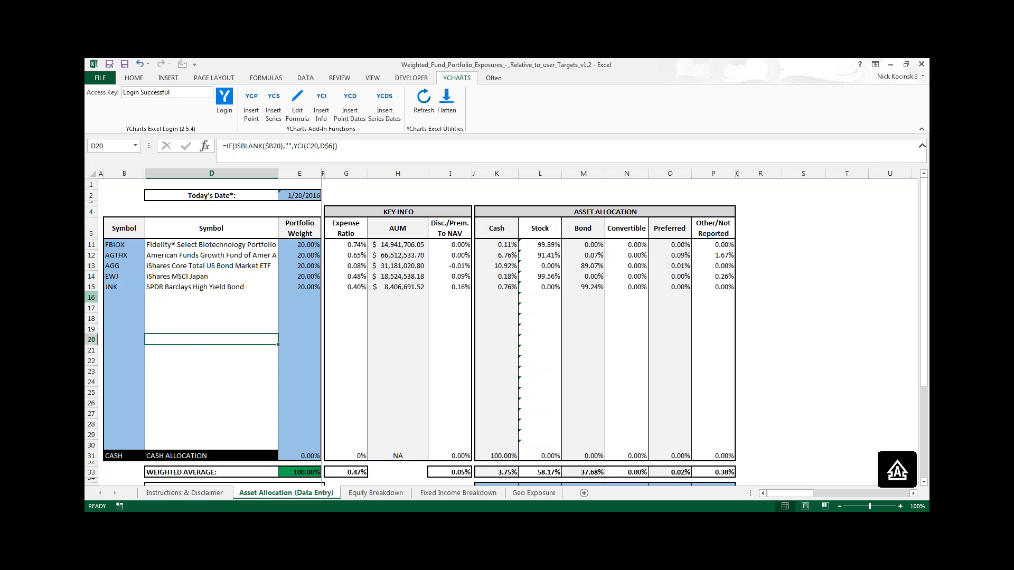
- Insert five new rows at rows 16 to 20, below the JNK fund
{"action": "left_click_drag", "start_coordinate": [92, 297], "coordinate": [91, 338]}
{"action": "right_click", "coordinate": [122, 312]}
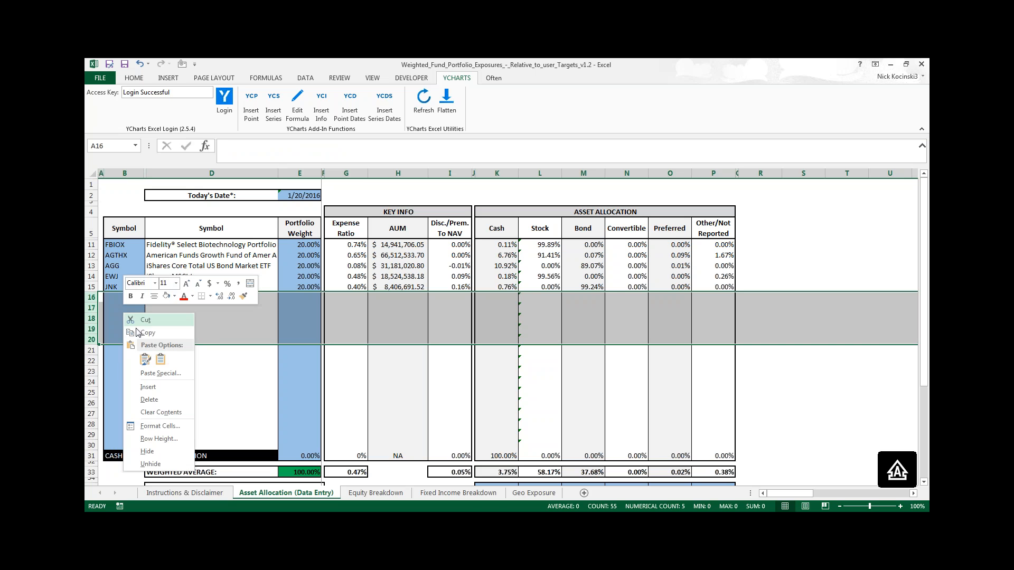
{"action": "left_click", "coordinate": [148, 389]}
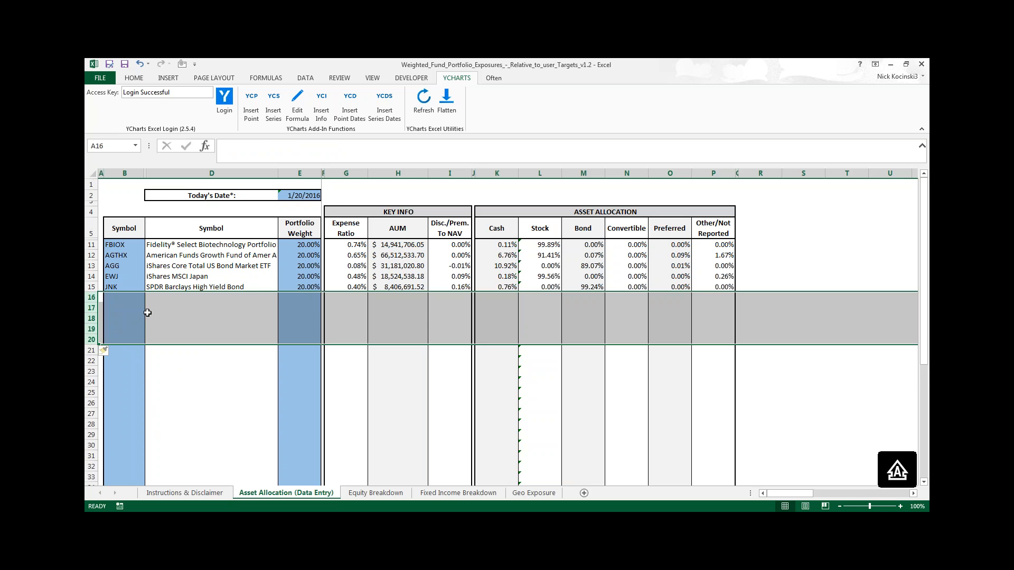
- Copy the formula row 21 into rows 16 to 21 to fill the inserted rows
{"action": "left_click", "coordinate": [91, 350]}
{"action": "left_click", "coordinate": [180, 352]}
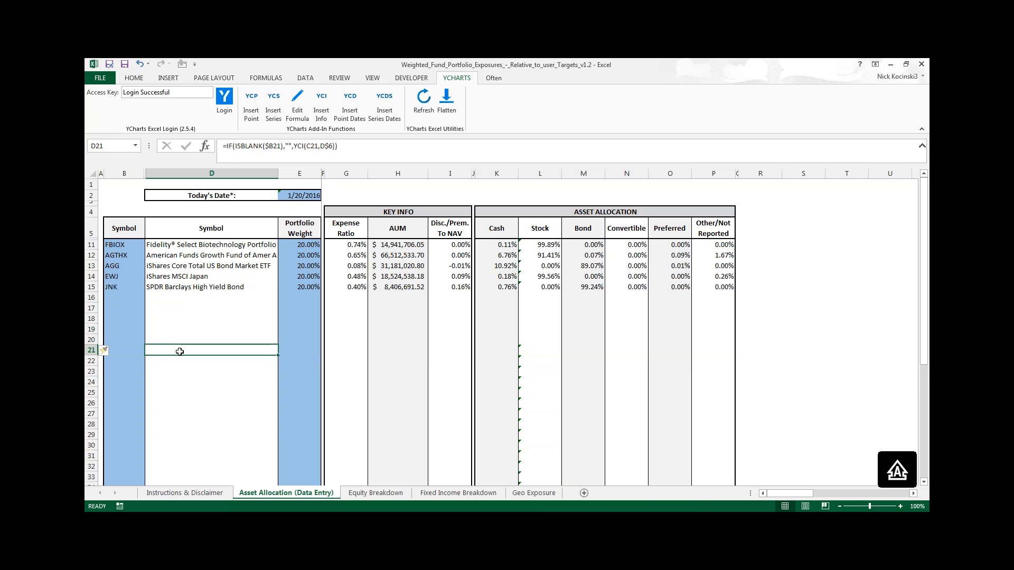
{"action": "left_click", "coordinate": [92, 350]}
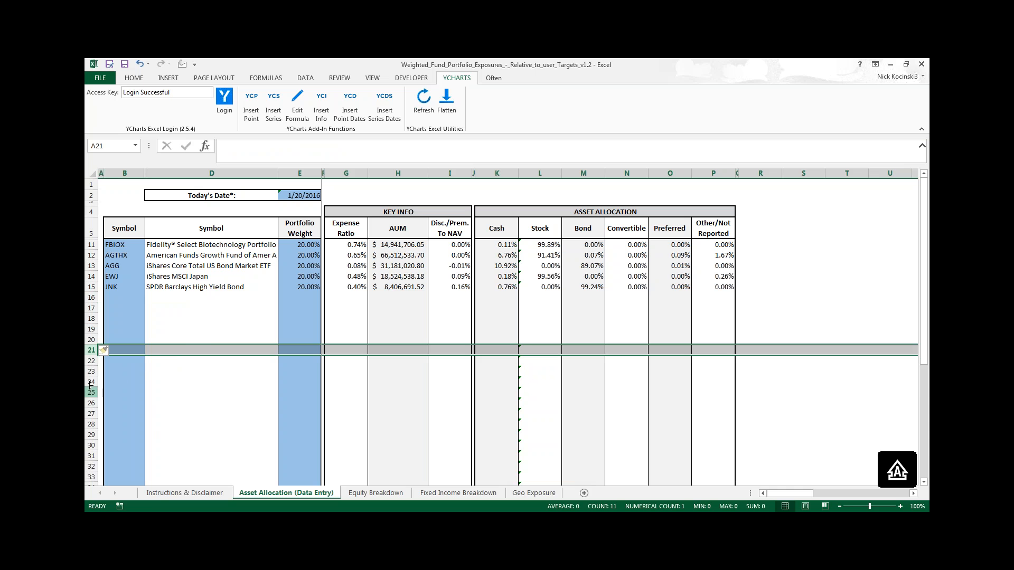
{"action": "key", "text": "ctrl+c"}
{"action": "left_click", "coordinate": [92, 297], "text": "shift"}
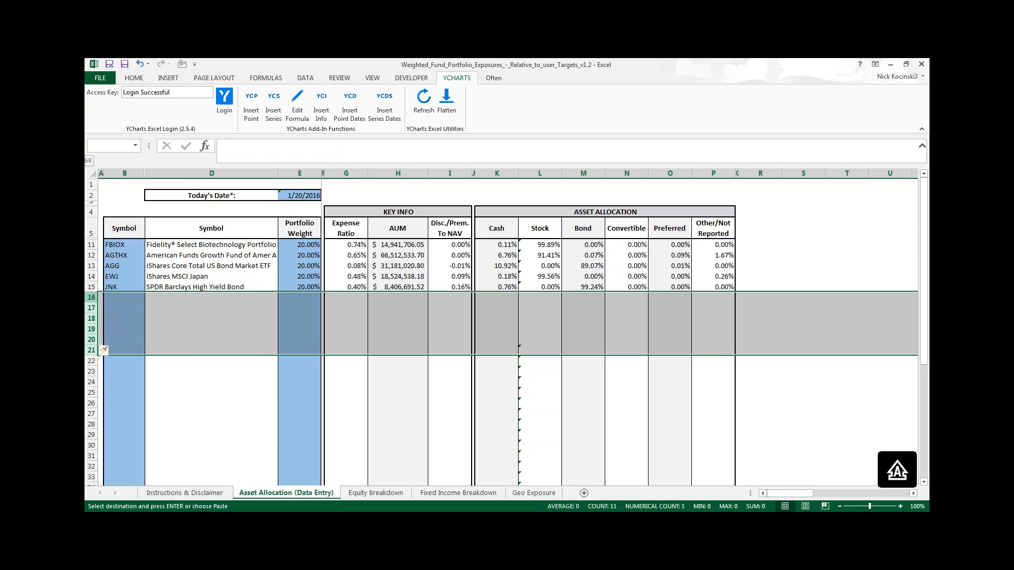
{"action": "key", "text": "ctrl+v"}
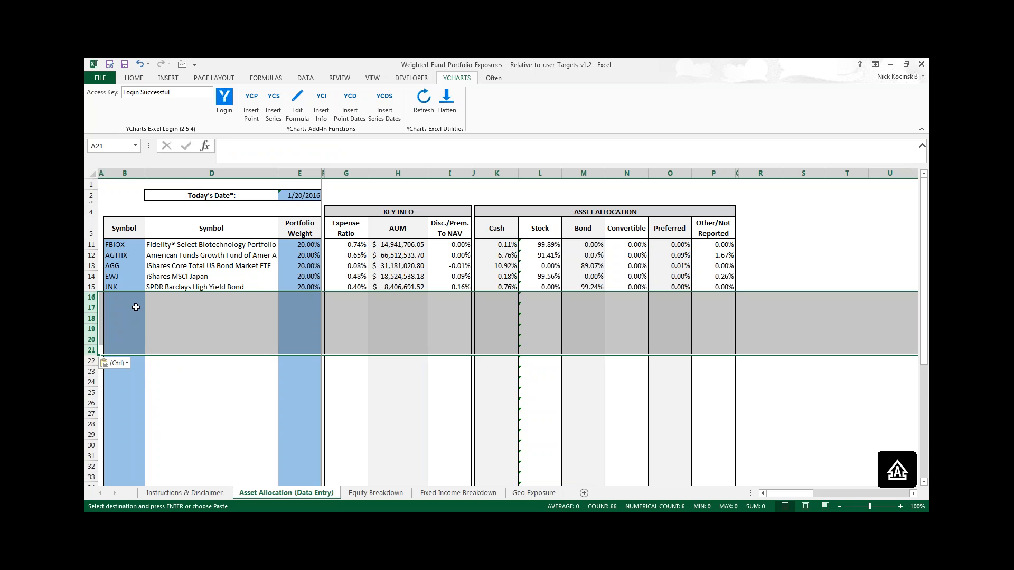
- Test the filled rows by entering the symbol FCNTX in B19, and clear the cell again
{"action": "left_click", "coordinate": [139, 327]}
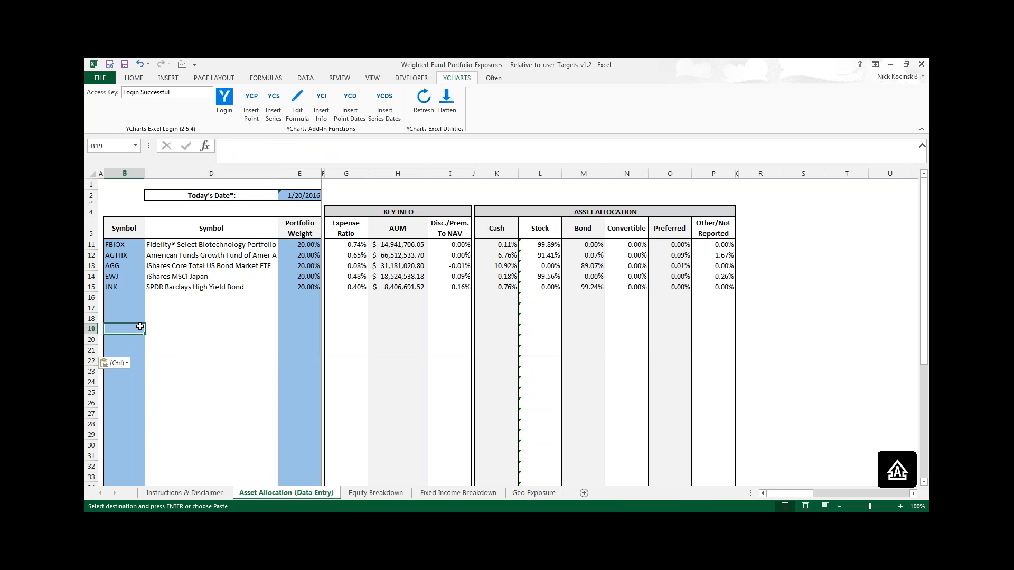
{"action": "type", "text": "FCNTX"}
{"action": "key", "text": "Return"}
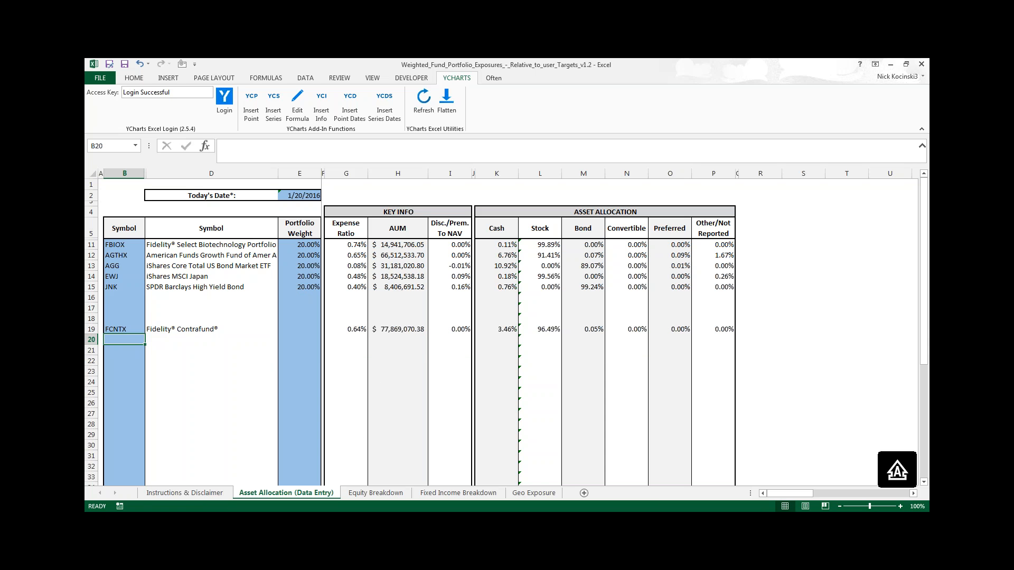
{"action": "left_click", "coordinate": [113, 328]}
{"action": "key", "text": "Delete"}
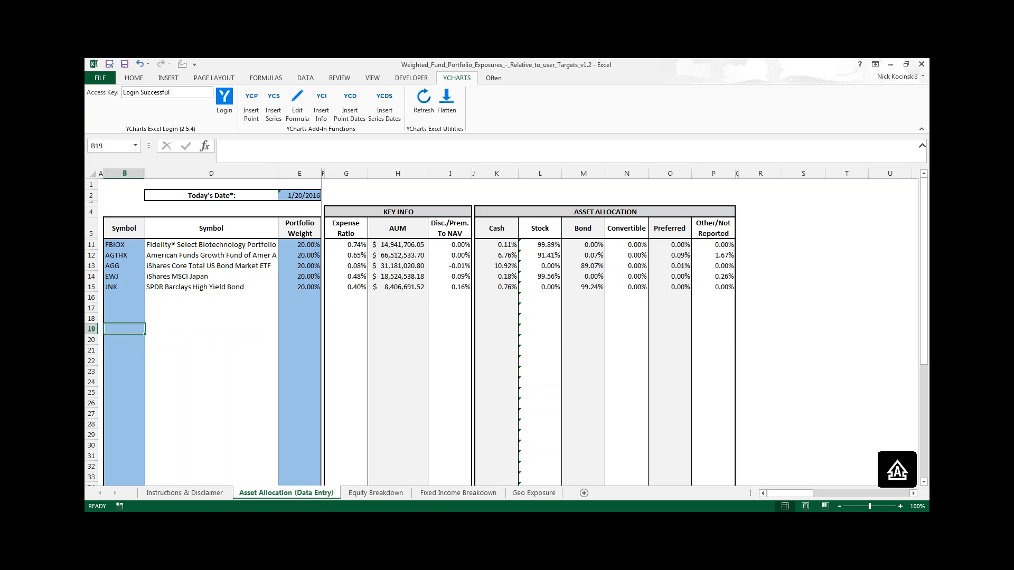
- Look at the Equity Breakdown and Instructions & Disclaimer sheets, and return to the expense ratio column on Asset Allocation (Data Entry)
{"action": "left_click", "coordinate": [375, 494]}
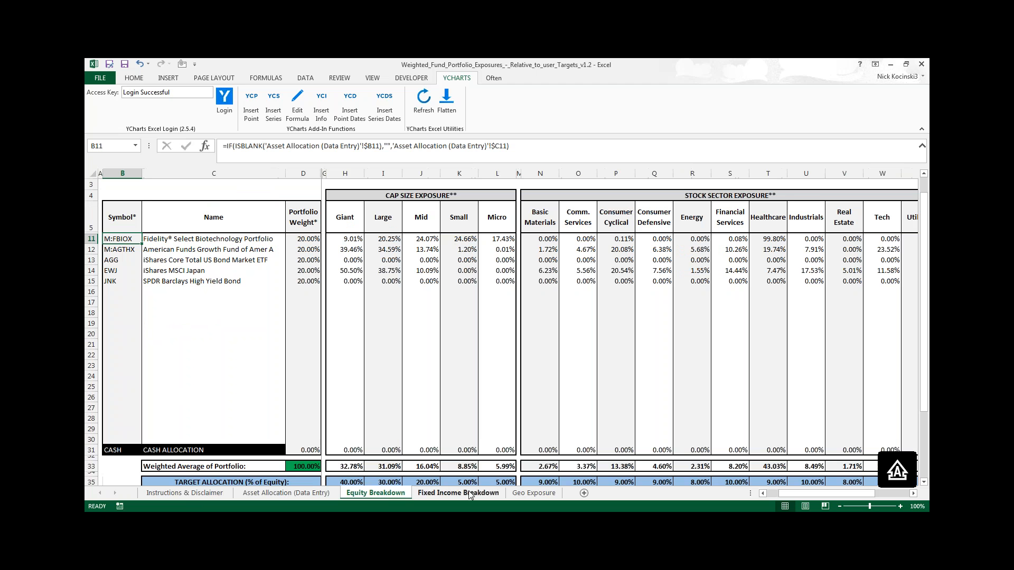
{"action": "left_click", "coordinate": [195, 492]}
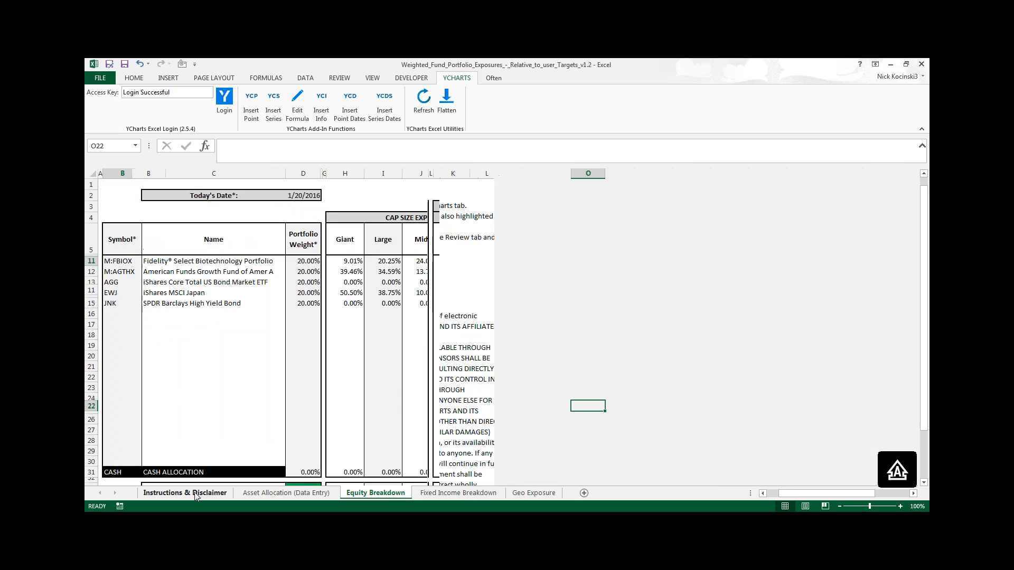
{"action": "left_click", "coordinate": [286, 493]}
{"action": "left_click", "coordinate": [345, 359]}
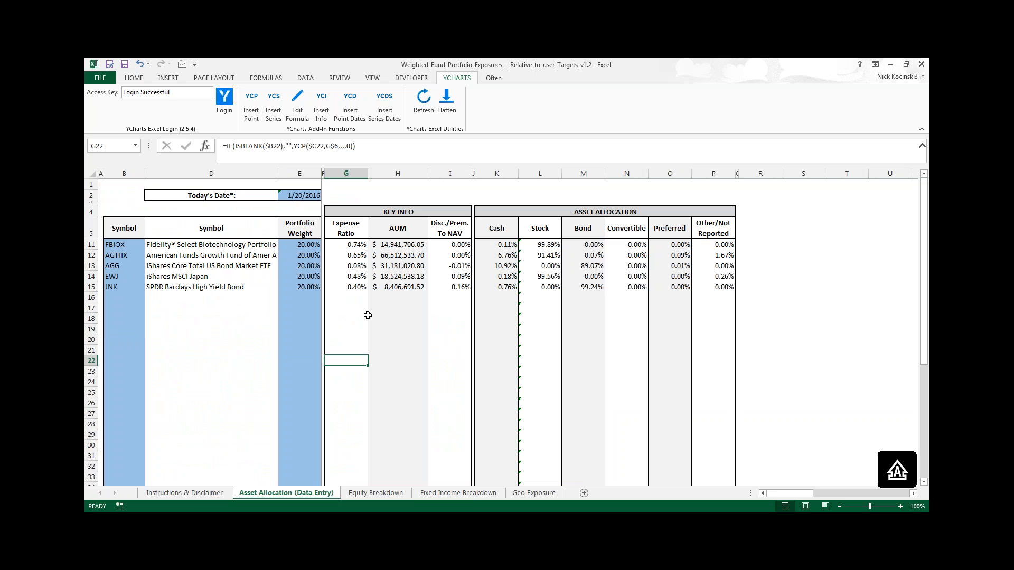
- Show the workbook's formula calculation options, including Manual, and close them without choosing one
{"action": "left_click", "coordinate": [269, 78]}
{"action": "left_click", "coordinate": [656, 109]}
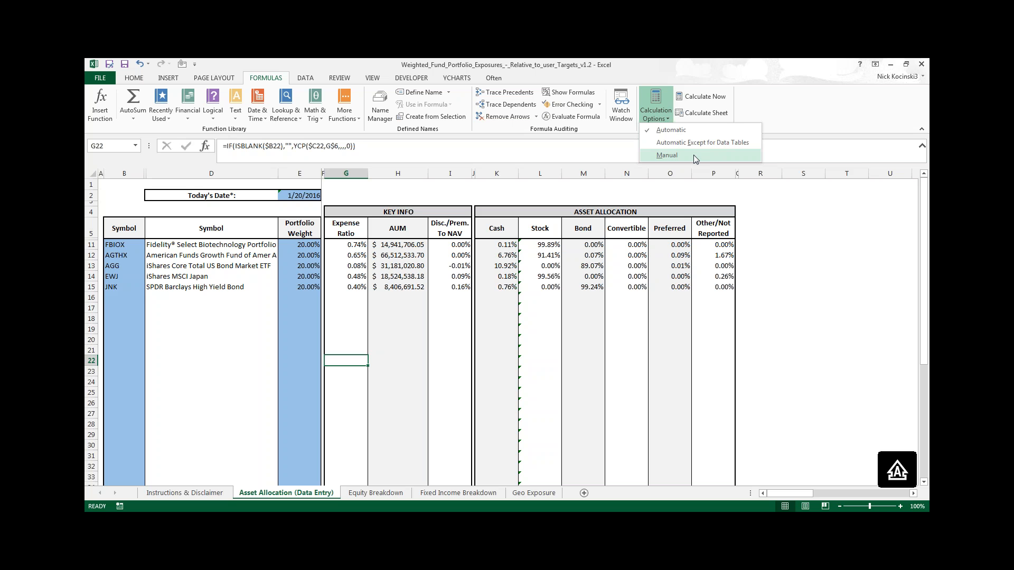
{"action": "left_click", "coordinate": [685, 207]}
{"action": "left_click", "coordinate": [798, 251]}
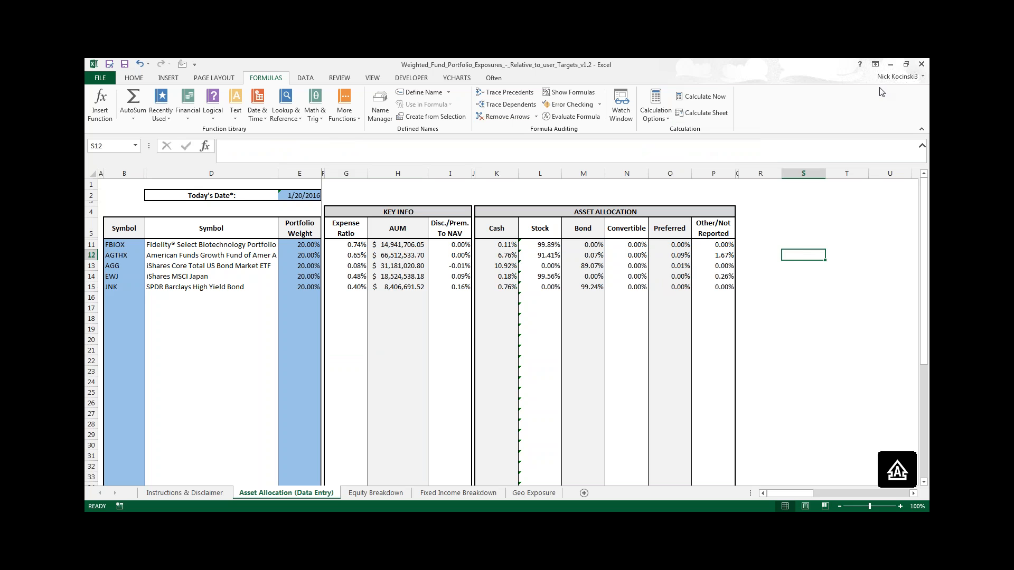
- Close the Weighted_Fund_Portfolio_Exposures workbook without saving the changes
{"action": "left_click", "coordinate": [921, 64]}
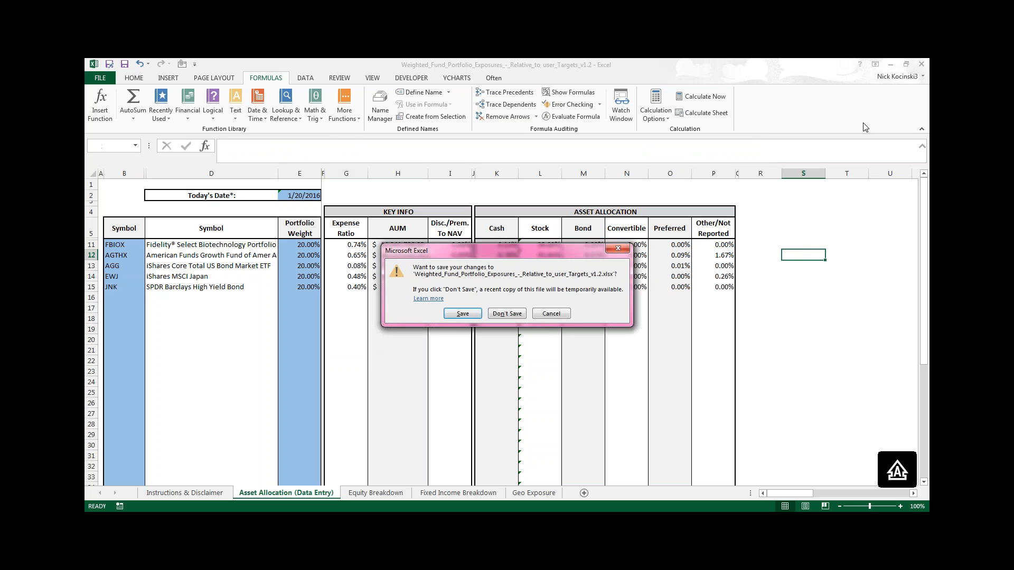
{"action": "left_click", "coordinate": [506, 313]}
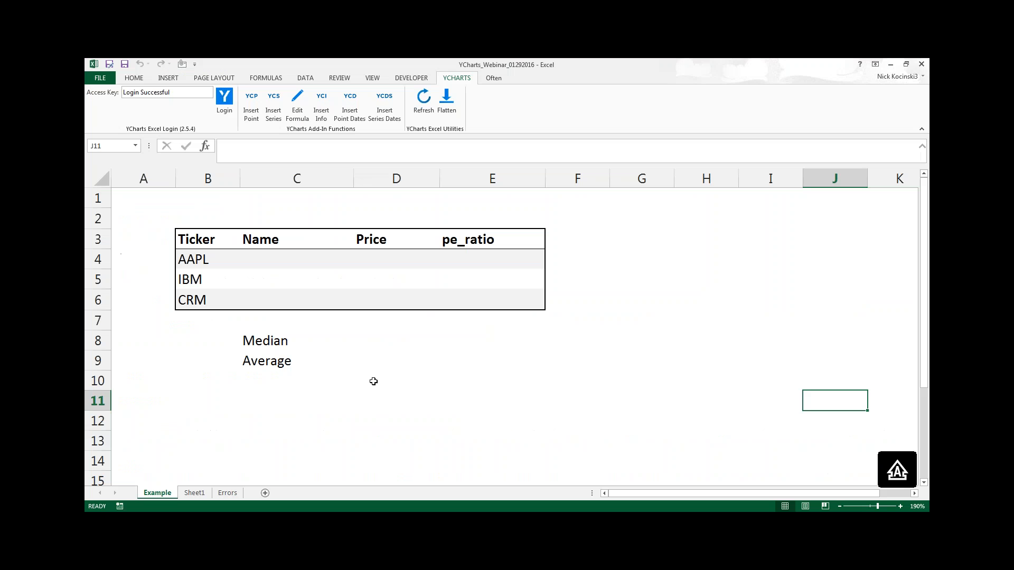
- Look over the Example sheet's ticker list, header row and the empty Name and Price cells
{"action": "left_click", "coordinate": [374, 380]}
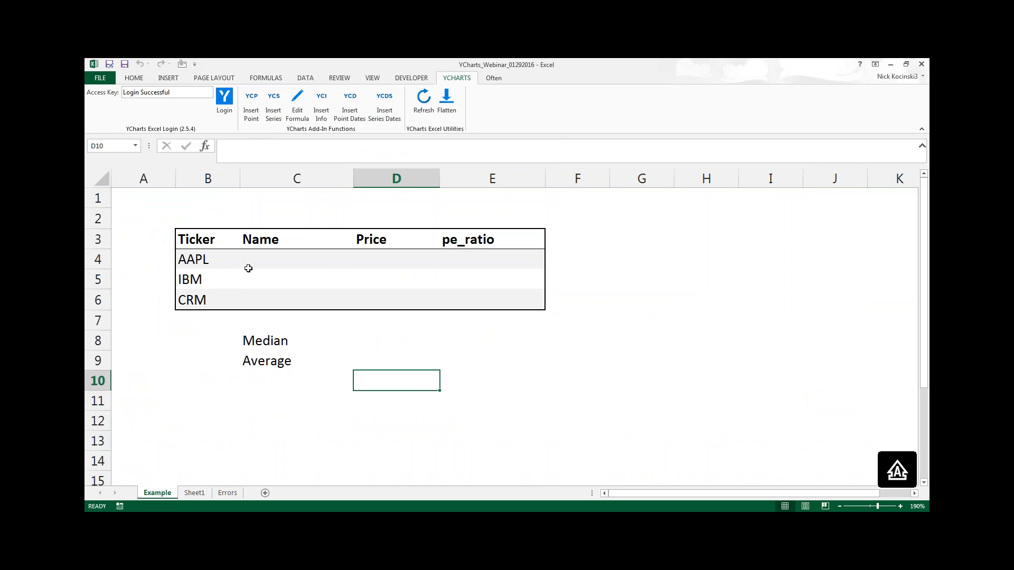
{"action": "left_click_drag", "start_coordinate": [202, 262], "coordinate": [195, 305]}
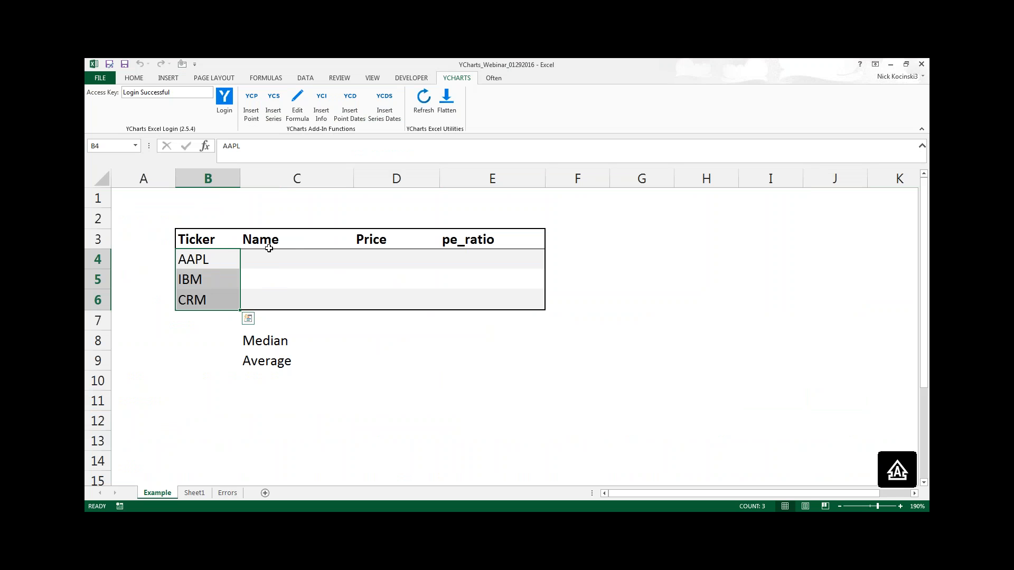
{"action": "left_click_drag", "start_coordinate": [220, 244], "coordinate": [486, 244]}
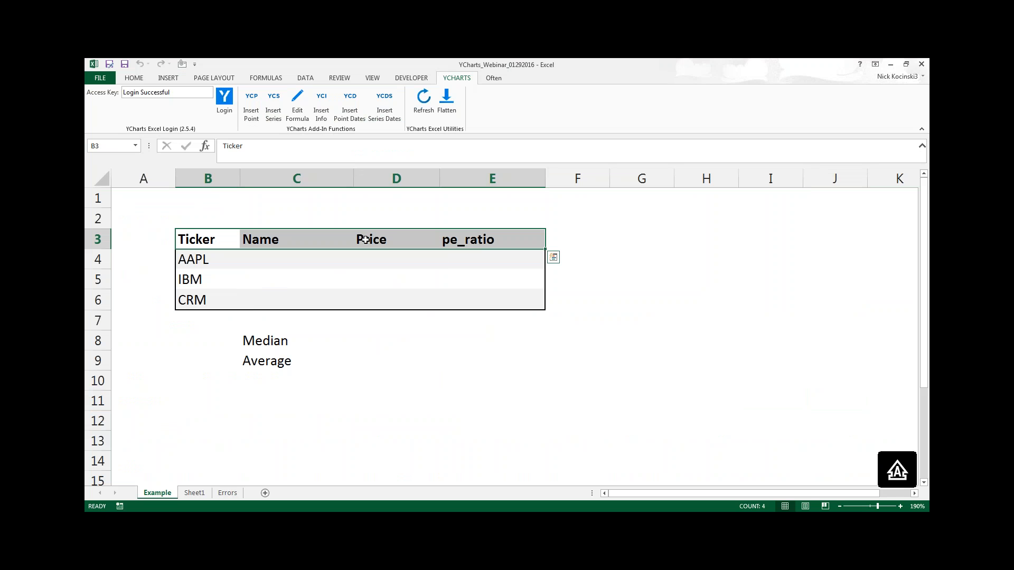
{"action": "left_click", "coordinate": [272, 259]}
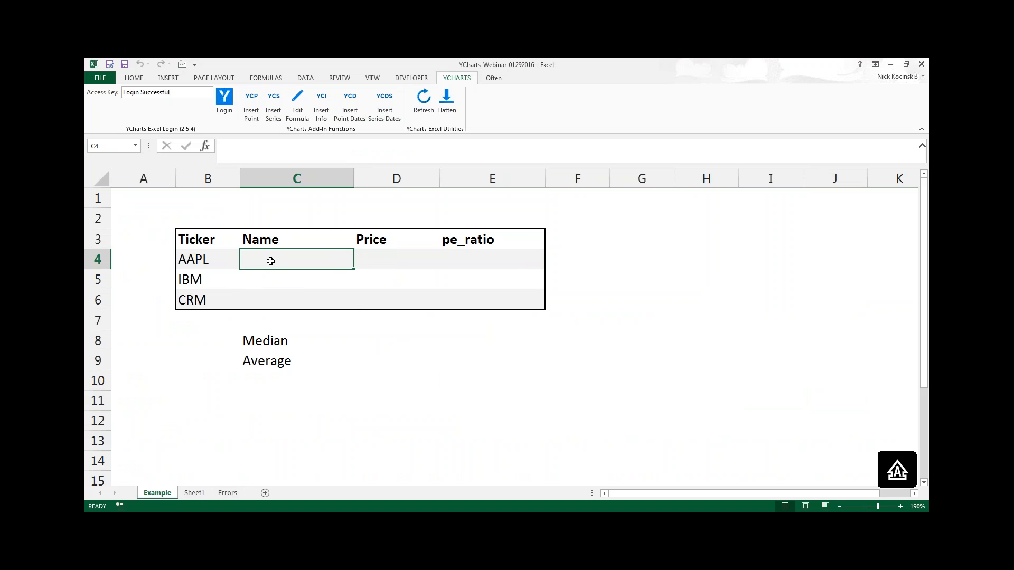
{"action": "key", "text": "Down"}
{"action": "key", "text": "Down"}
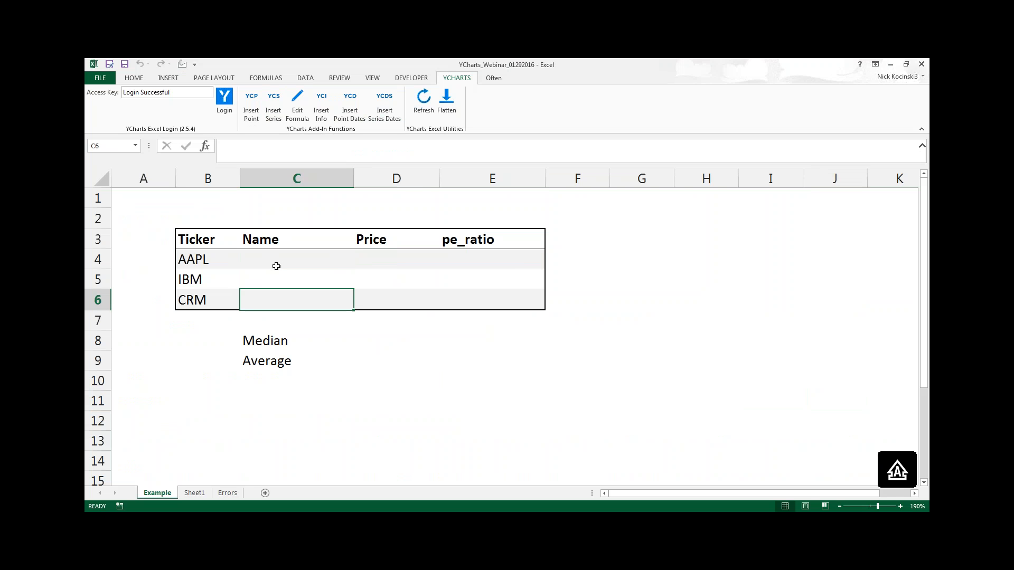
{"action": "left_click", "coordinate": [365, 261]}
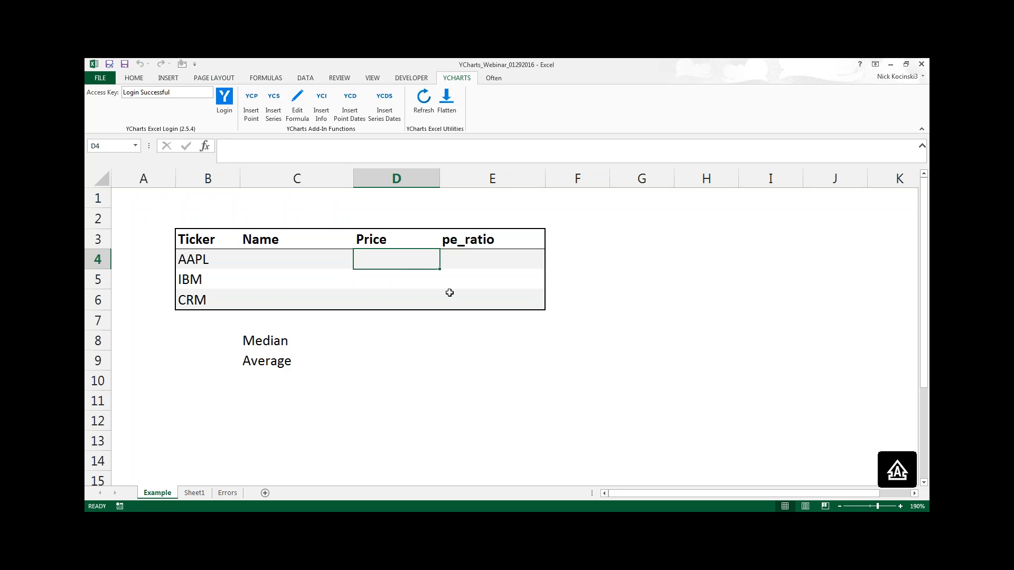
{"action": "left_click", "coordinate": [291, 271]}
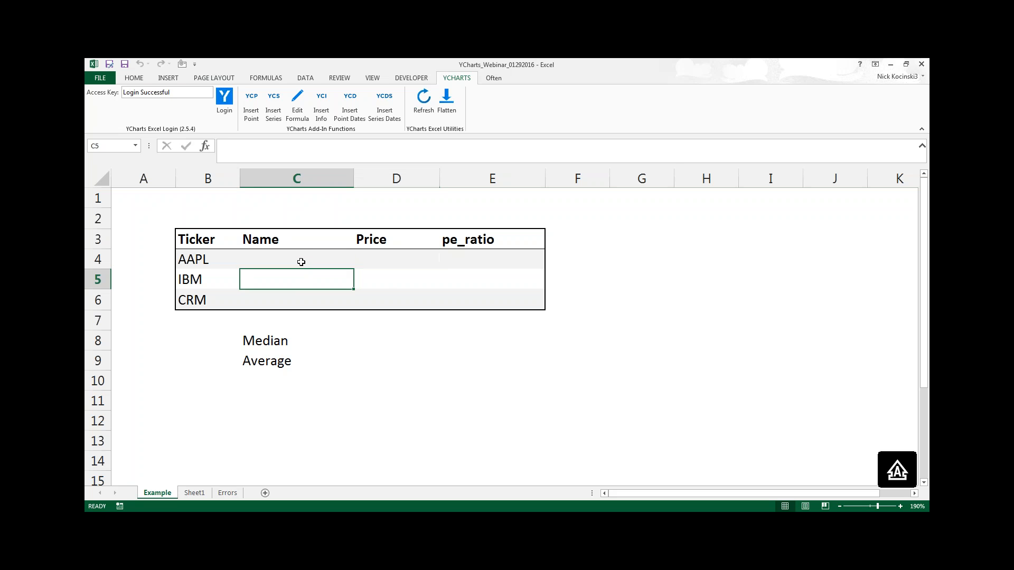
- Insert a YCI info function in C4 with B4 as the symbol and the Name header C3 as the infotype
{"action": "left_click", "coordinate": [307, 261]}
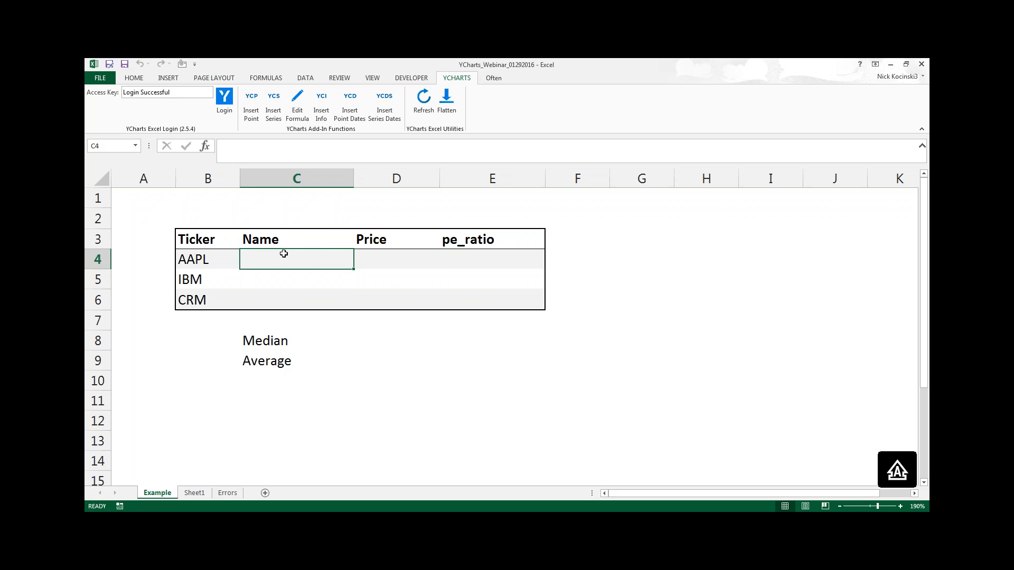
{"action": "left_click", "coordinate": [323, 111]}
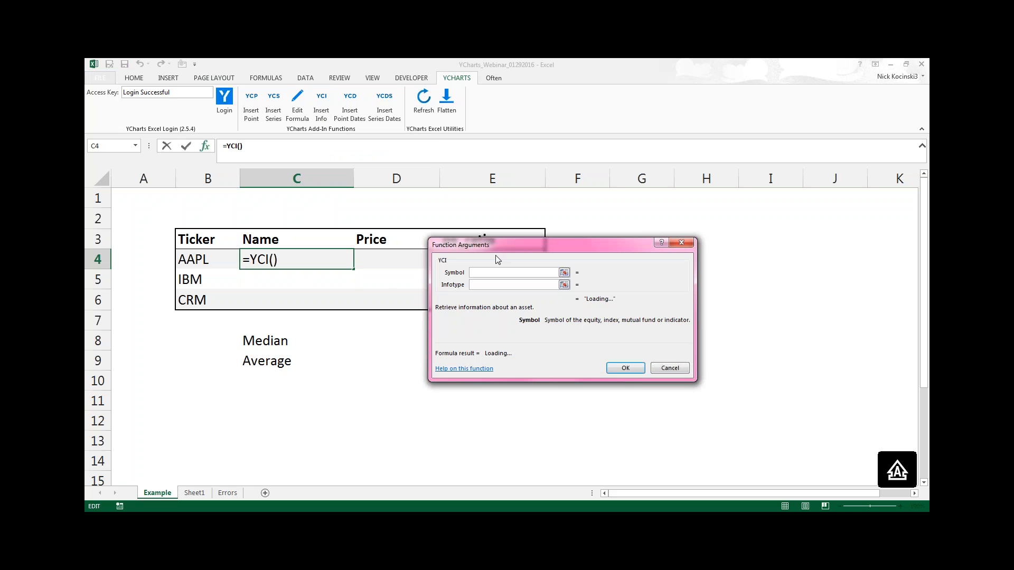
{"action": "left_click_drag", "start_coordinate": [492, 246], "coordinate": [469, 212]}
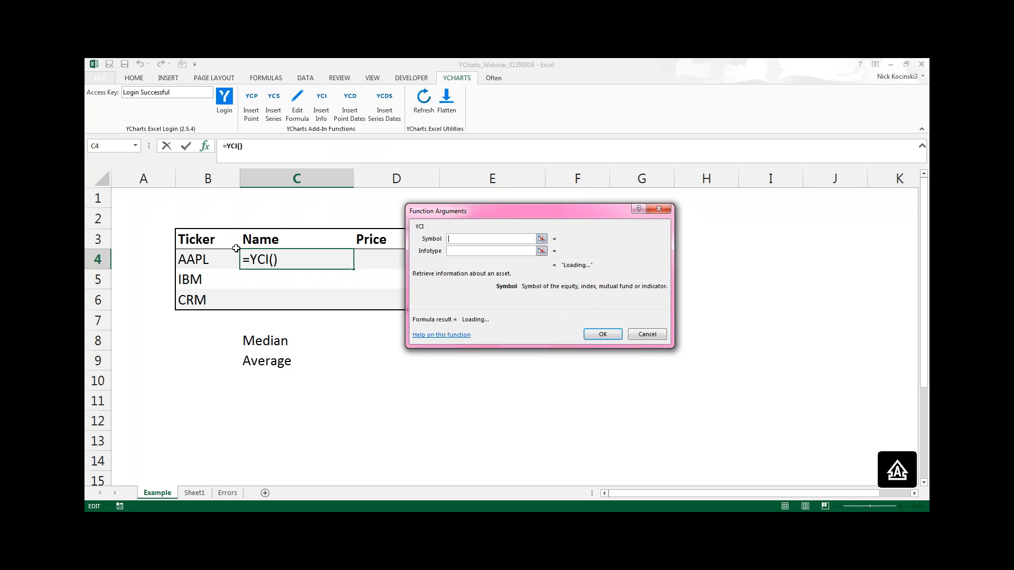
{"action": "left_click", "coordinate": [200, 259]}
{"action": "left_click", "coordinate": [452, 251]}
{"action": "left_click", "coordinate": [470, 253]}
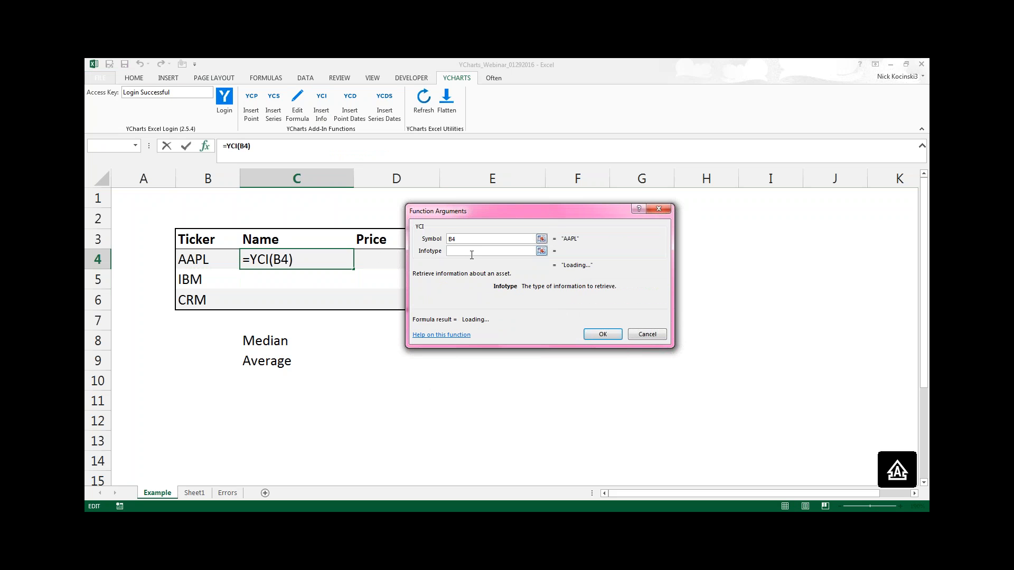
{"action": "left_click", "coordinate": [272, 238]}
{"action": "key", "text": "Return"}
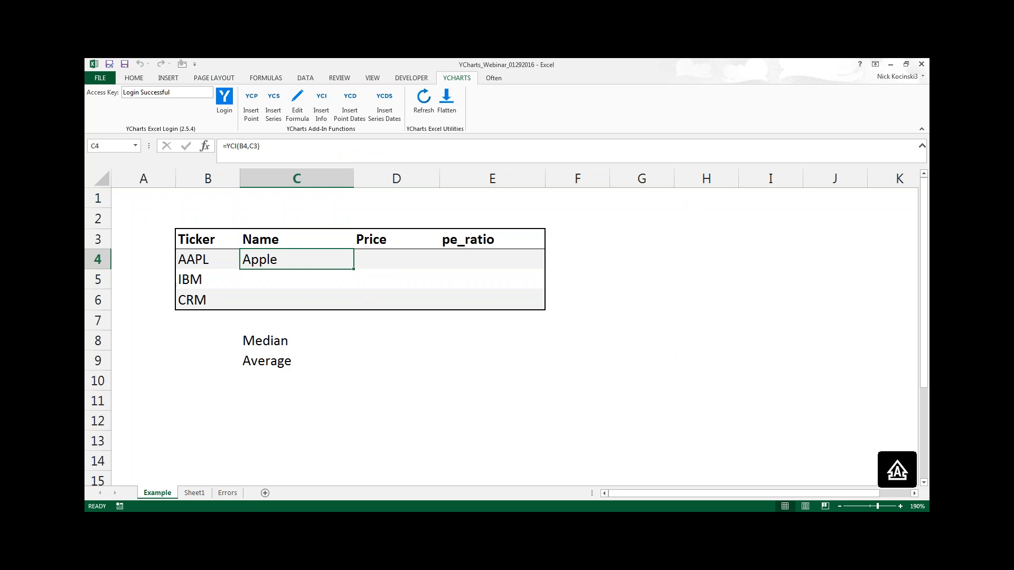
- Try to fill the name formula from C4 down to C5 and inspect the cell references in the copy
{"action": "left_click_drag", "start_coordinate": [355, 272], "coordinate": [352, 295]}
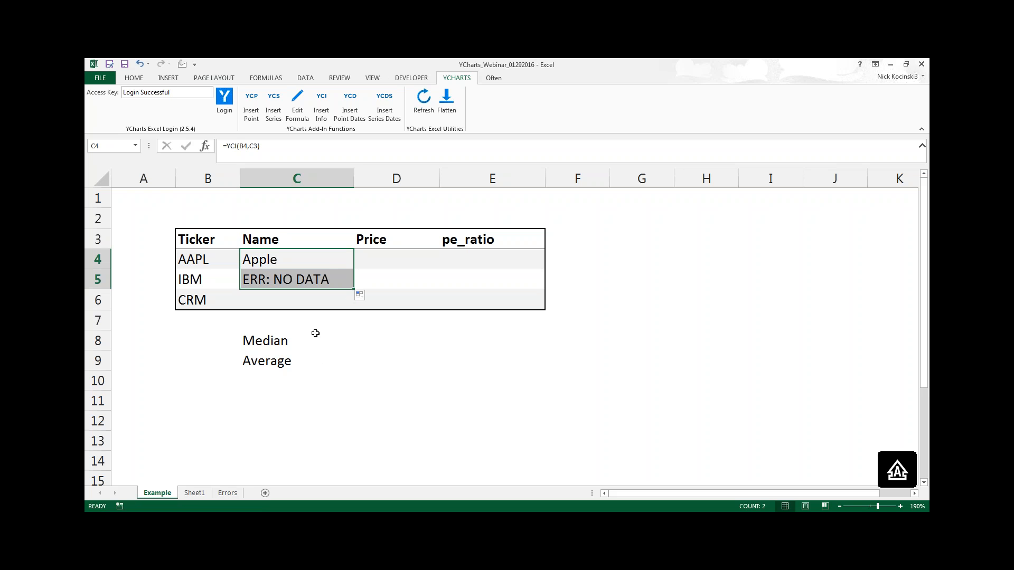
{"action": "left_click", "coordinate": [298, 281]}
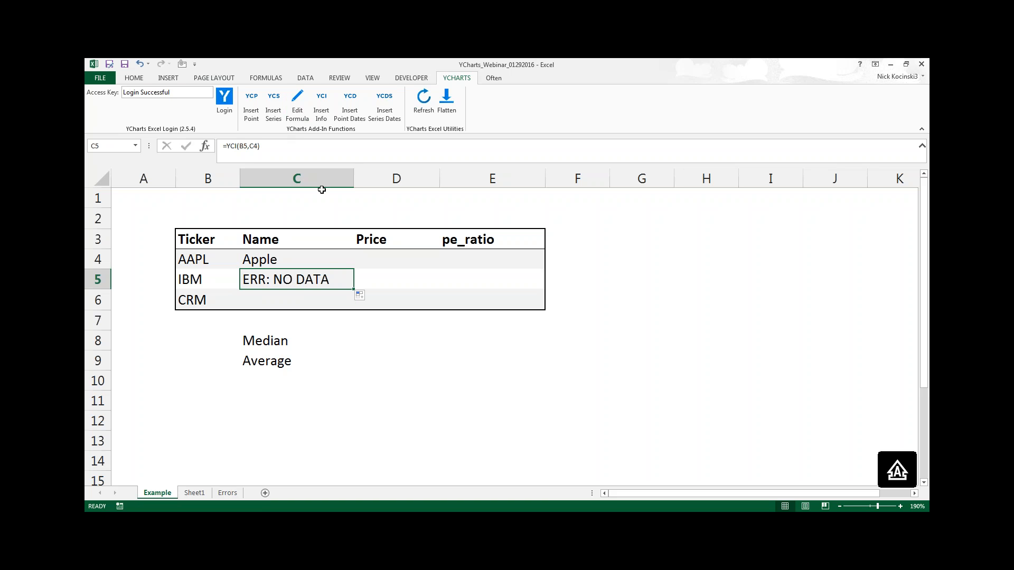
{"action": "left_click", "coordinate": [261, 146]}
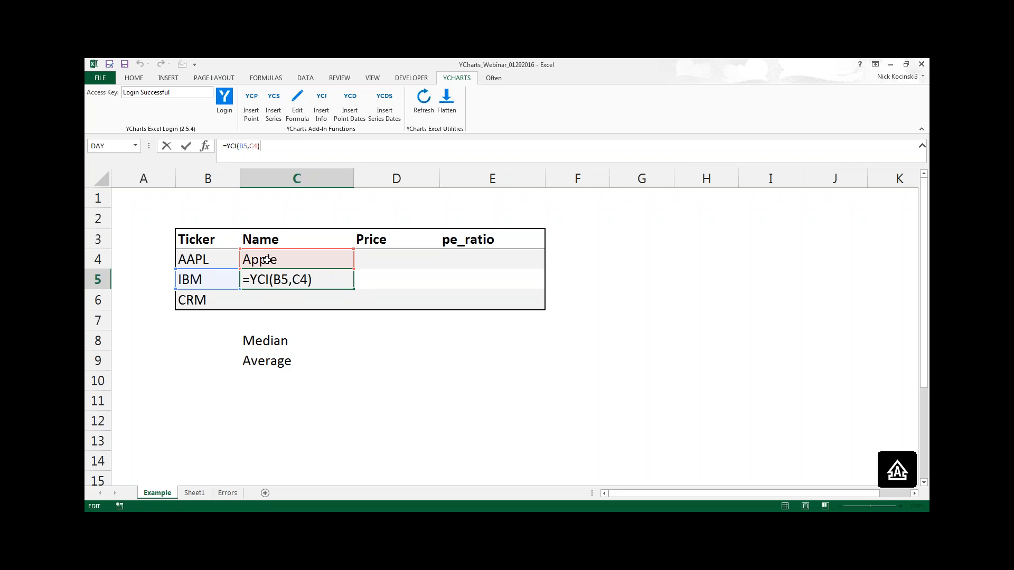
- Anchor the references in the C4 name formula so that it reads =YCI($B4,C$3)
{"action": "left_click", "coordinate": [282, 257]}
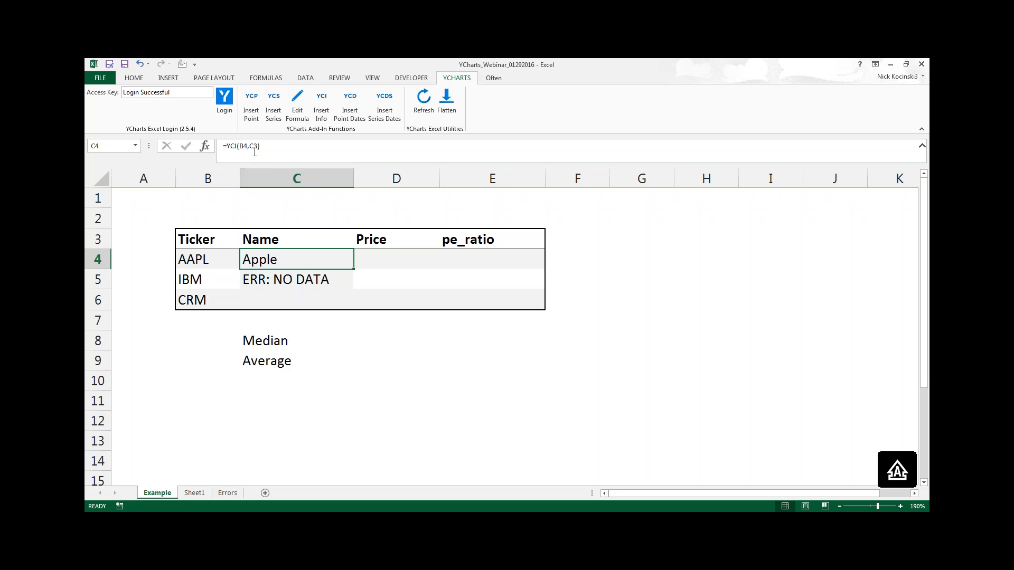
{"action": "left_click", "coordinate": [242, 147]}
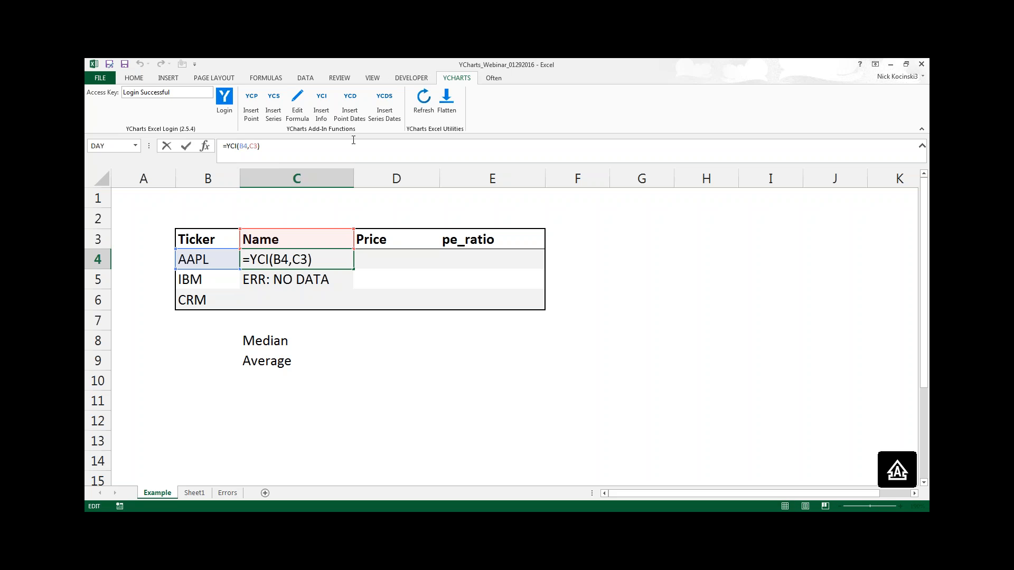
{"action": "type", "text": "$B4,C$"}
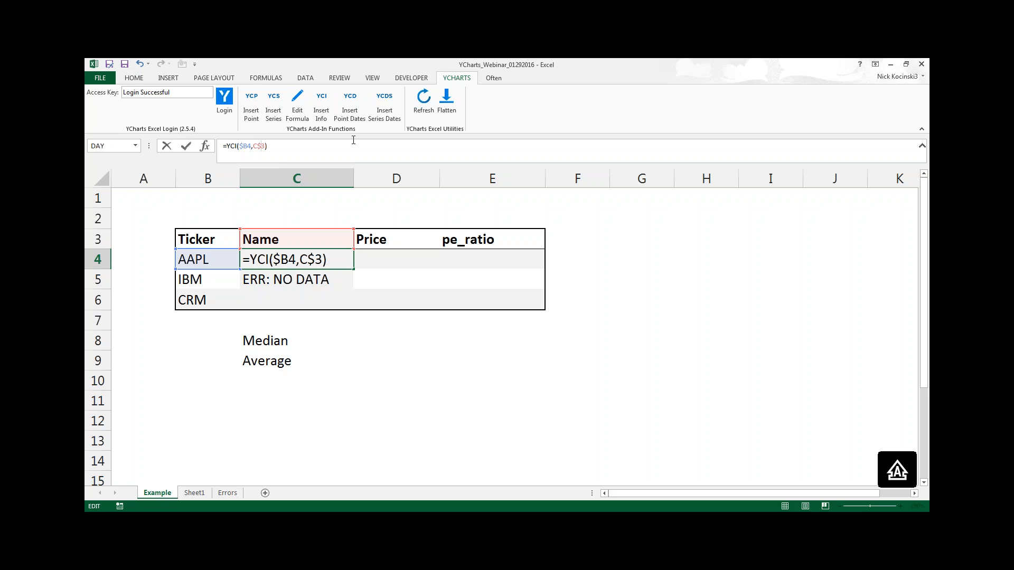
{"action": "key", "text": "Return"}
{"action": "key", "text": "Up"}
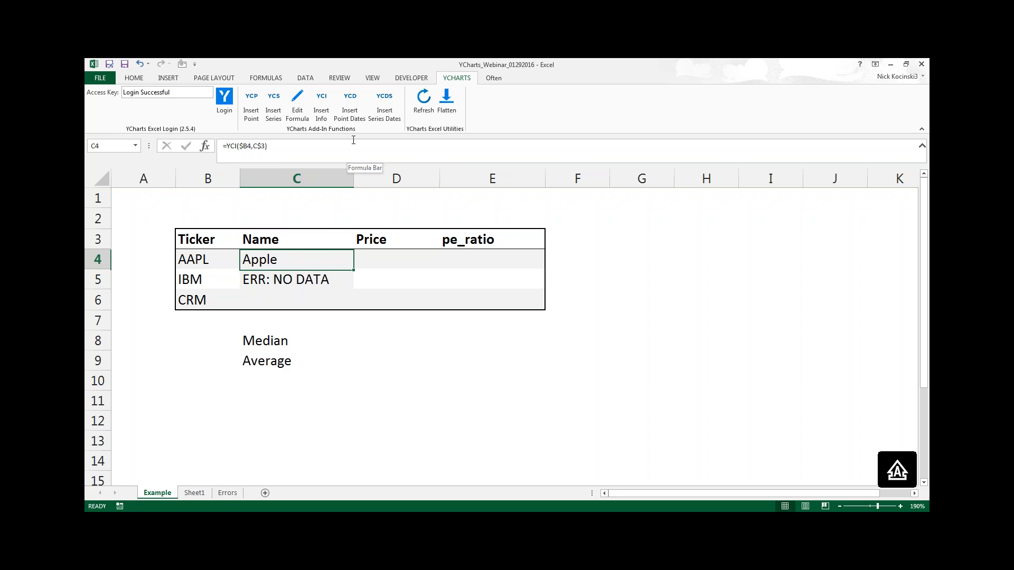
- Copy the anchored name formula from C4 to the IBM and CRM rows
{"action": "key", "text": "ctrl+c"}
{"action": "left_click_drag", "start_coordinate": [317, 280], "coordinate": [317, 300]}
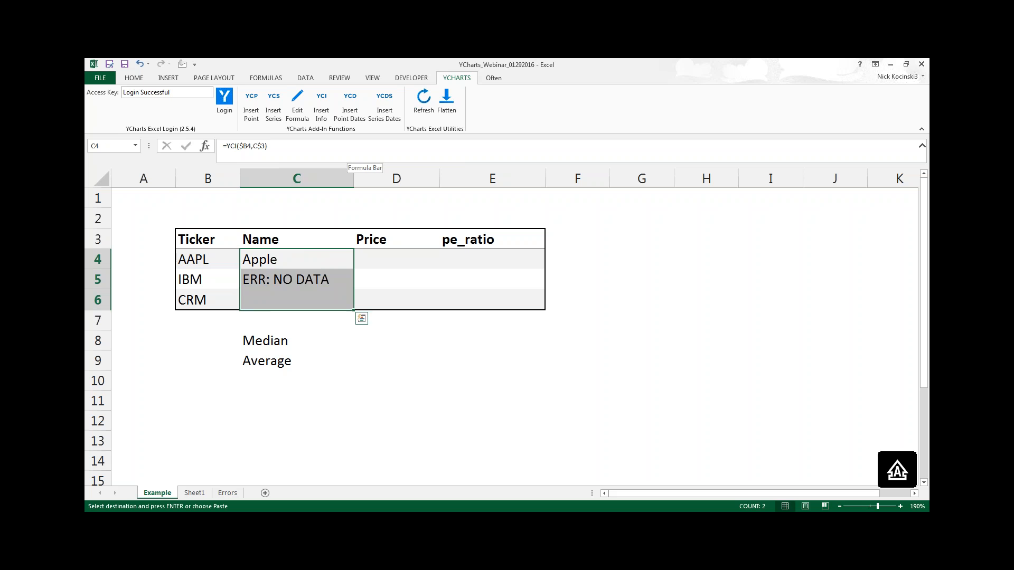
{"action": "key", "text": "ctrl+v"}
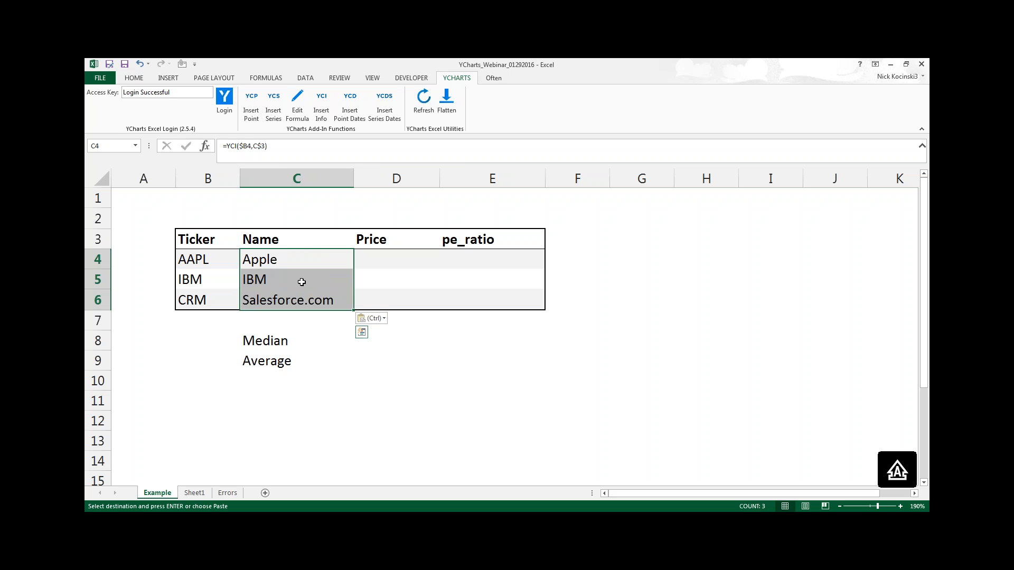
- Insert a YCP point function in D4 with $B4 as the ticker and the Price header D$3 as the calc
{"action": "left_click", "coordinate": [384, 262]}
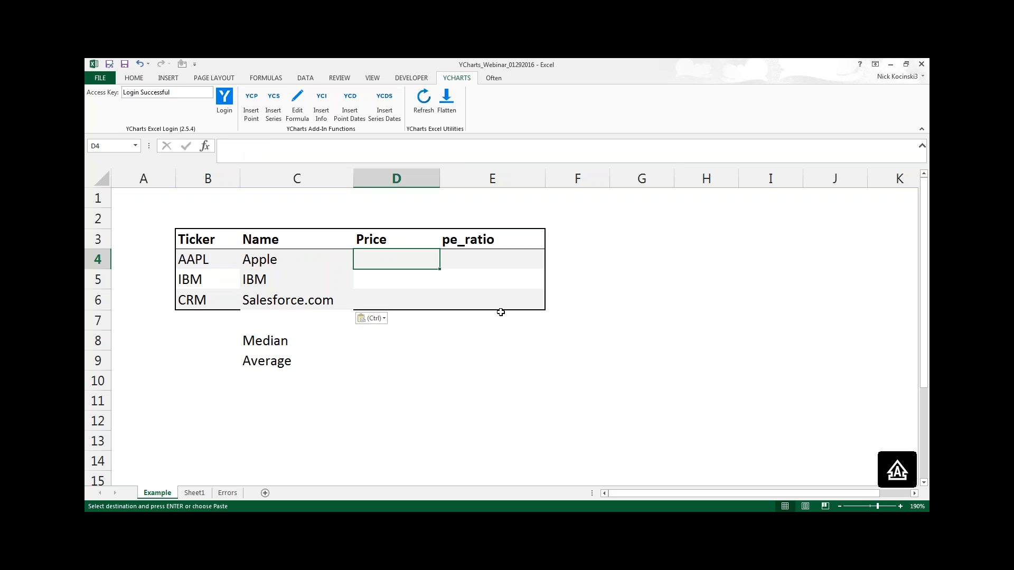
{"action": "left_click", "coordinate": [254, 113]}
{"action": "left_click", "coordinate": [254, 112]}
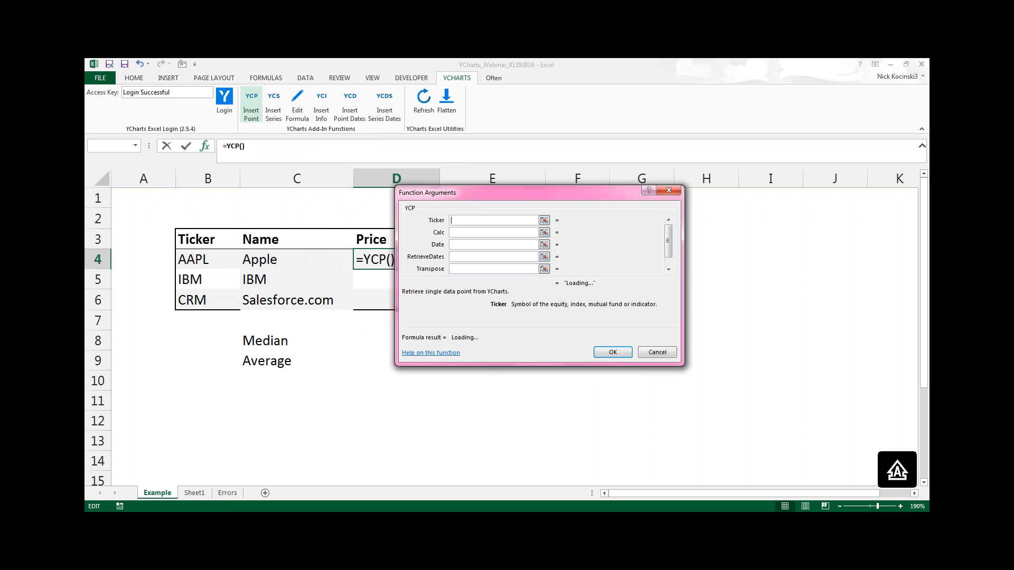
{"action": "left_click_drag", "start_coordinate": [467, 198], "coordinate": [473, 212]}
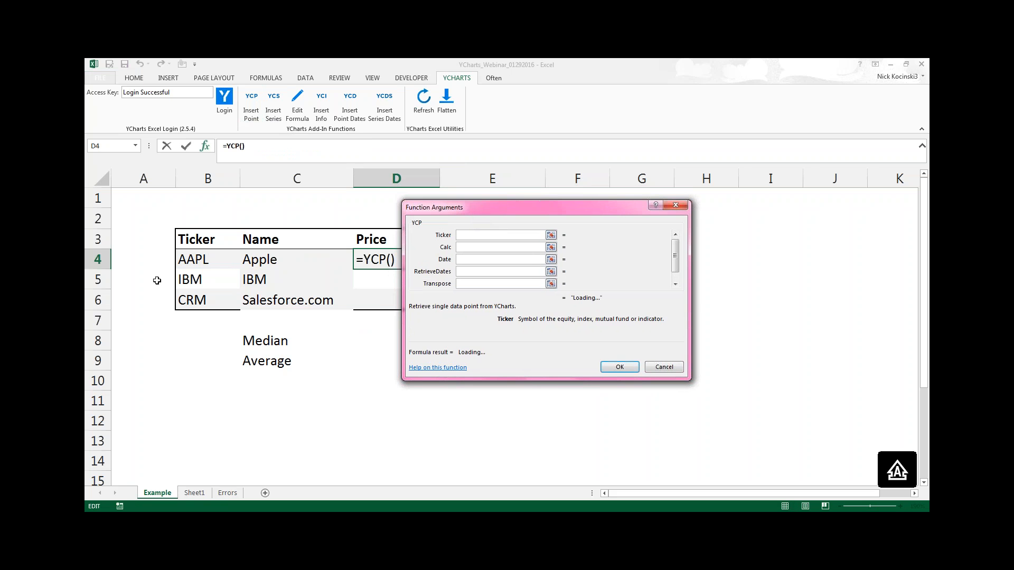
{"action": "left_click", "coordinate": [197, 262]}
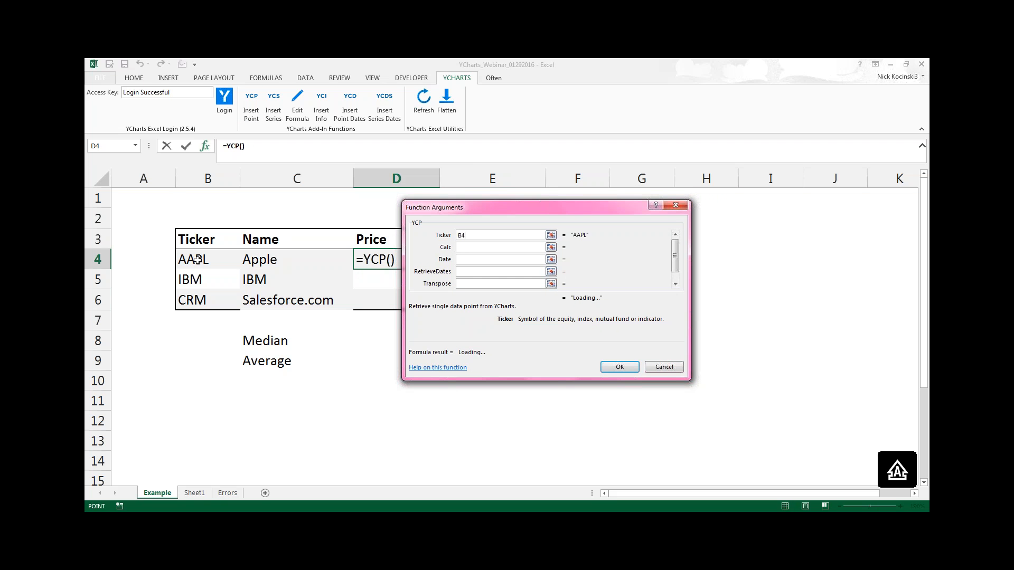
{"action": "left_click", "coordinate": [472, 247]}
{"action": "left_click", "coordinate": [379, 246]}
{"action": "left_click", "coordinate": [469, 237]}
{"action": "type", "text": "$"}
{"action": "key", "text": "Tab"}
{"action": "key", "text": "Left"}
{"action": "type", "text": "$"}
{"action": "key", "text": "Return"}
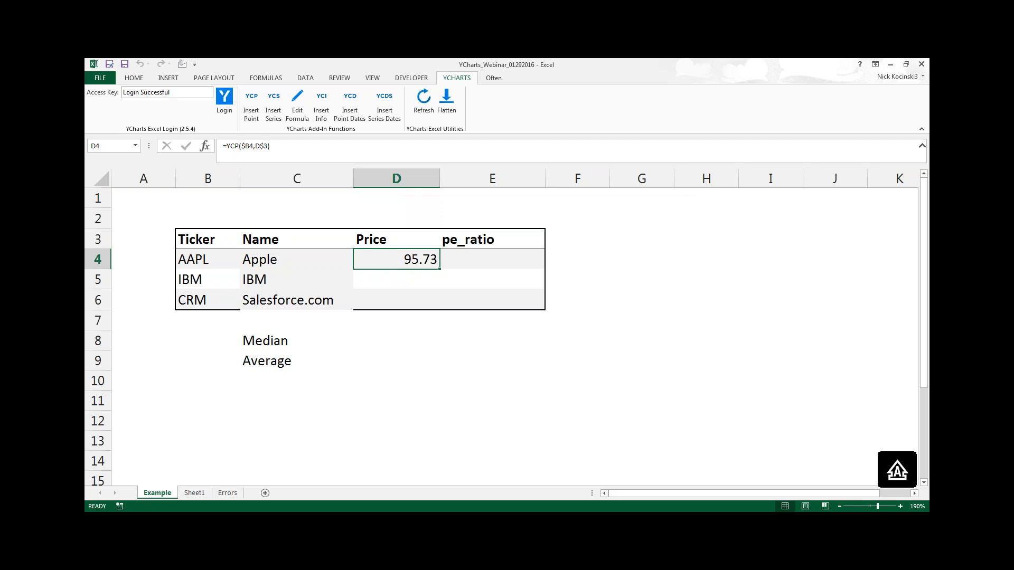
- Fill the D4 price formula down to D6 and across to the pe_ratio cells E4:E6
{"action": "left_click_drag", "start_coordinate": [441, 268], "coordinate": [440, 315]}
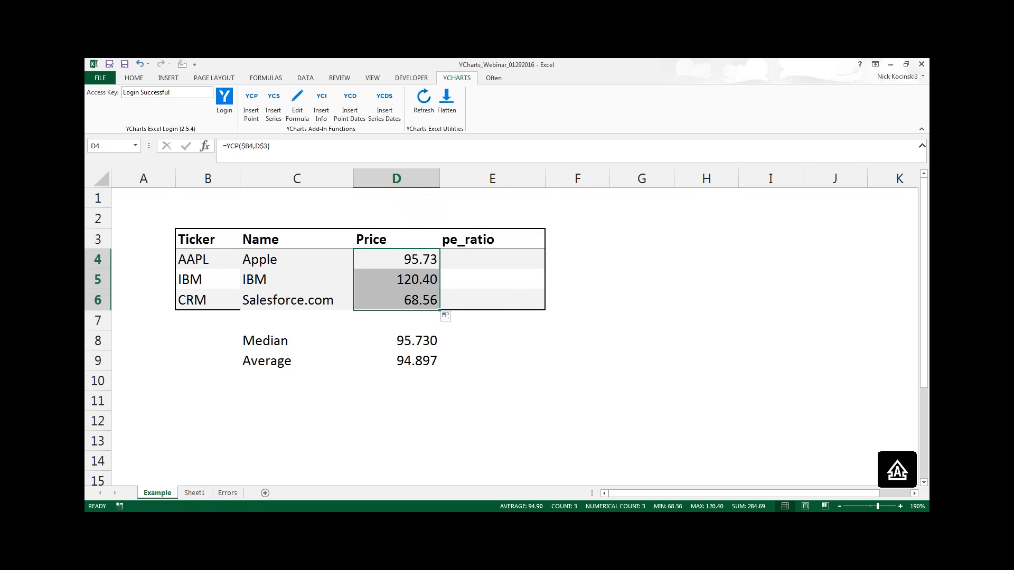
{"action": "left_click_drag", "start_coordinate": [441, 311], "coordinate": [533, 320]}
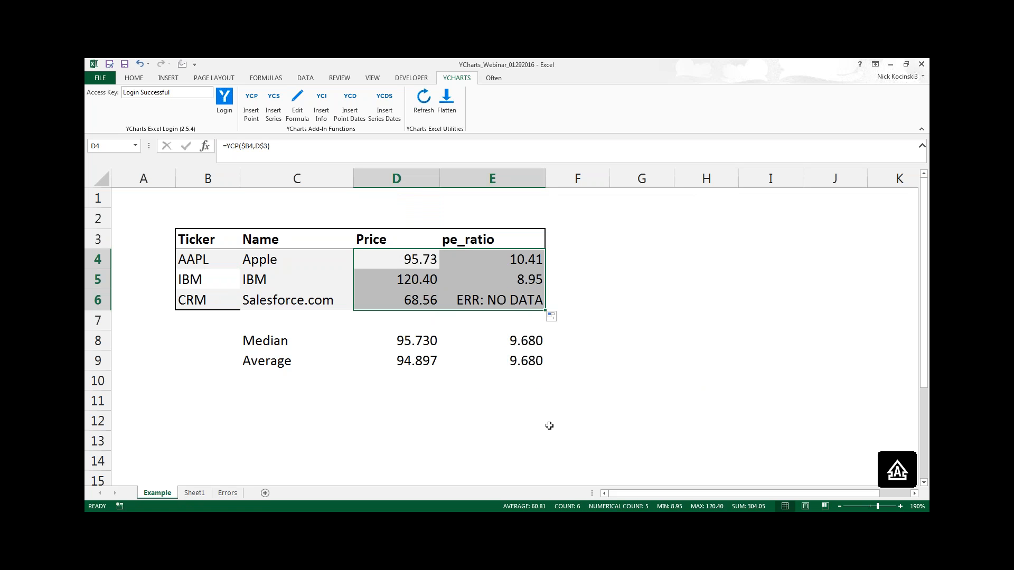
- Set the FillNull argument of the CRM pe_ratio formula in E6 to 0
{"action": "left_click", "coordinate": [513, 304]}
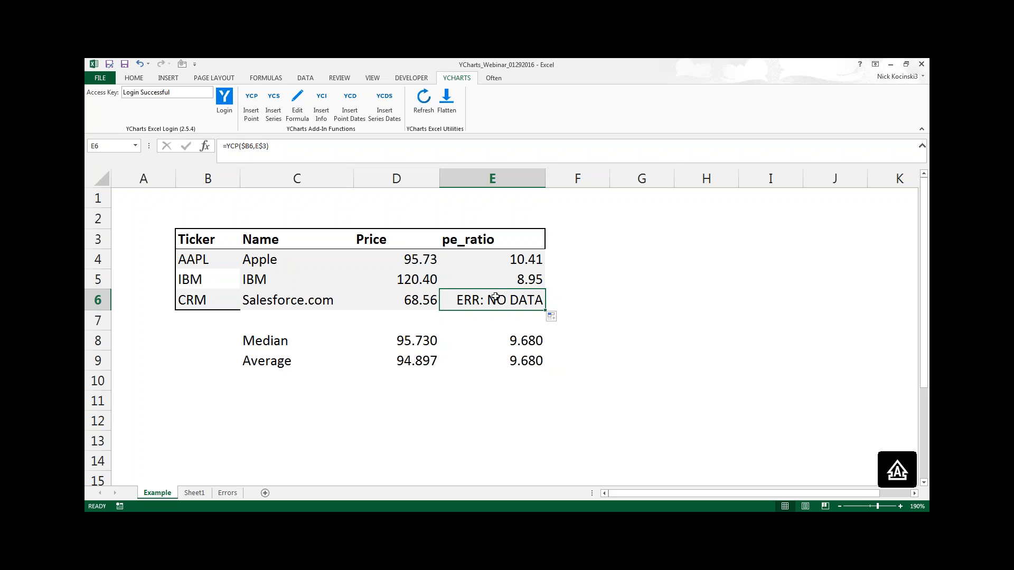
{"action": "left_click", "coordinate": [298, 108]}
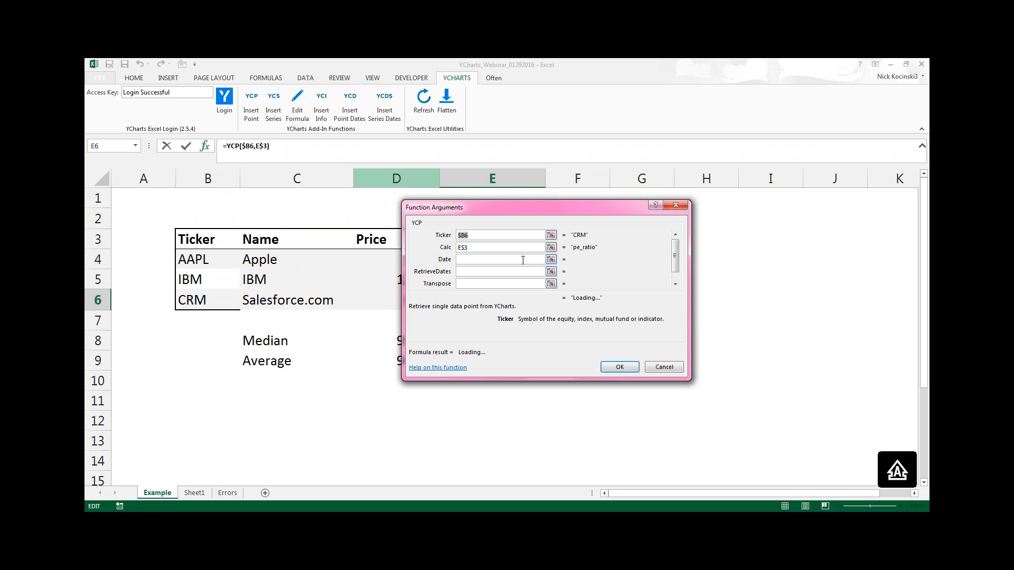
{"action": "left_click_drag", "start_coordinate": [676, 254], "coordinate": [676, 261]}
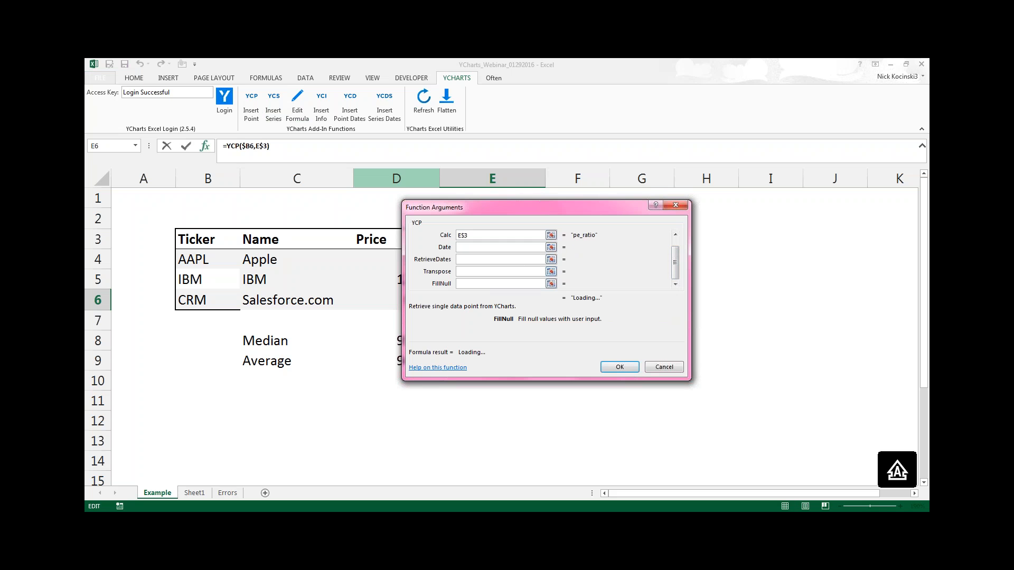
{"action": "type", "text": "0"}
{"action": "key", "text": "Return"}
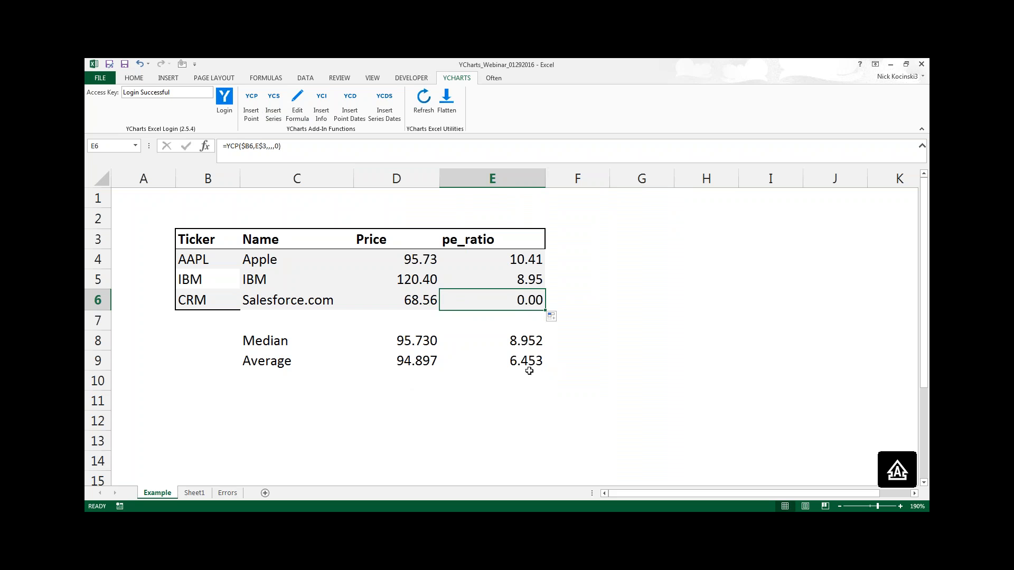
- Set the FillNull argument of the E6 formula to an empty string, ""
{"action": "left_click", "coordinate": [296, 101]}
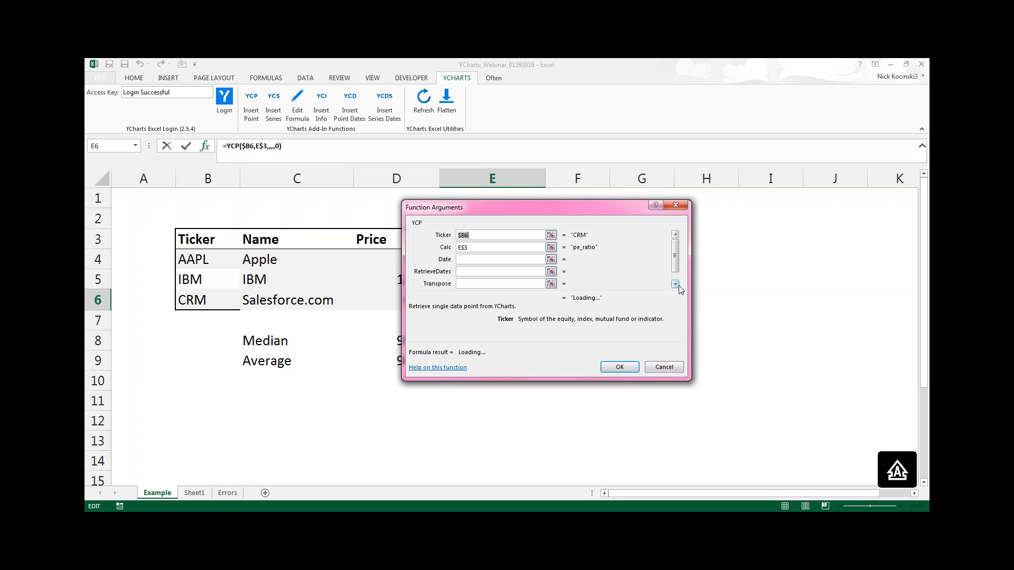
{"action": "left_click", "coordinate": [459, 284]}
{"action": "key", "text": "Delete"}
{"action": "type", "text": "\"\""}
{"action": "left_click", "coordinate": [619, 367]}
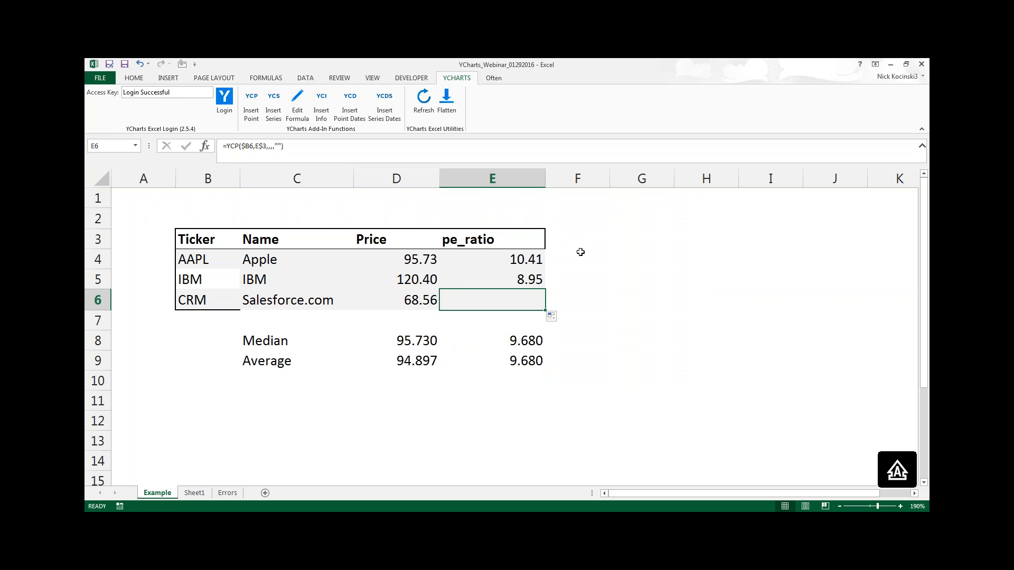
- Examine the Date argument of the CRM pe_ratio YCP formula in E6
{"action": "left_click", "coordinate": [297, 100]}
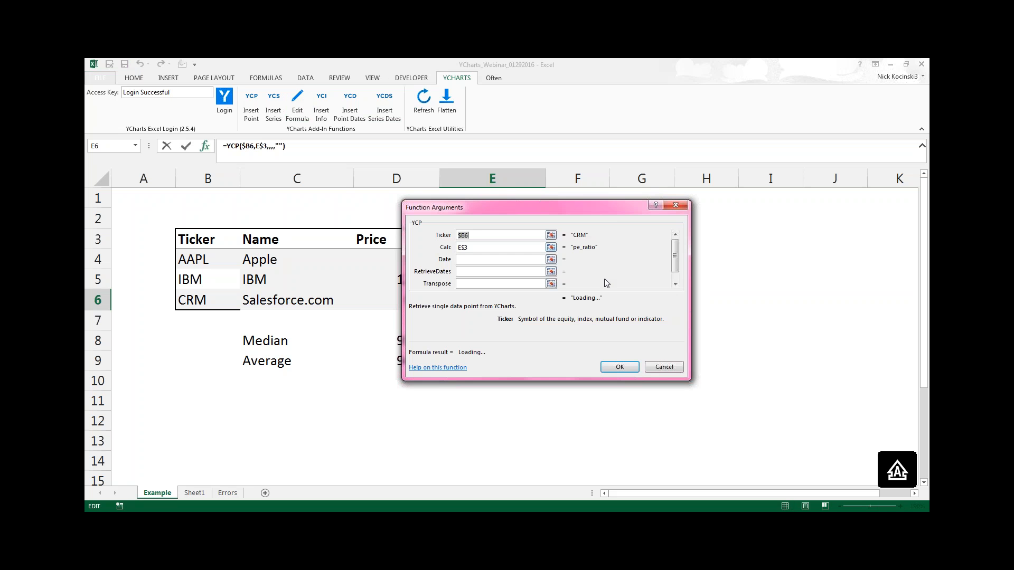
{"action": "left_click", "coordinate": [478, 260]}
{"action": "left_click_drag", "start_coordinate": [527, 208], "coordinate": [355, 259]}
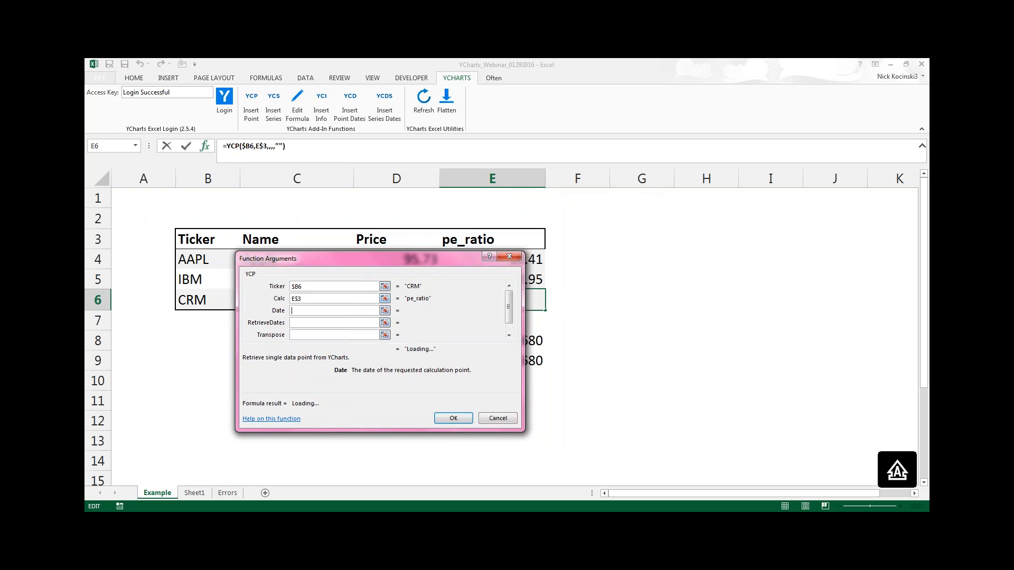
{"action": "key", "text": "Return"}
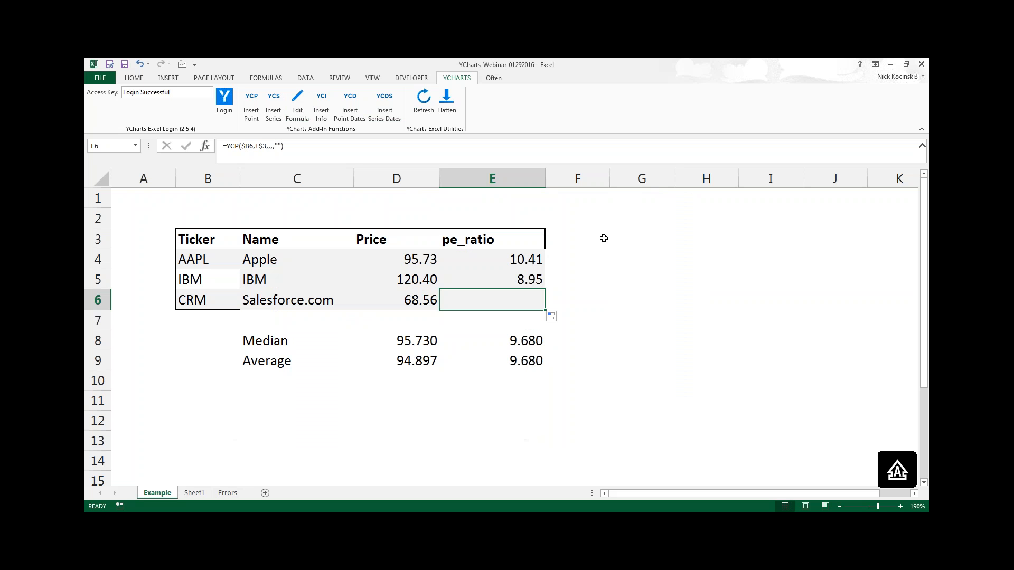
- Enter the date 12/31/2015 in cell G3
{"action": "left_click", "coordinate": [634, 235]}
{"action": "type", "text": "12/3"}
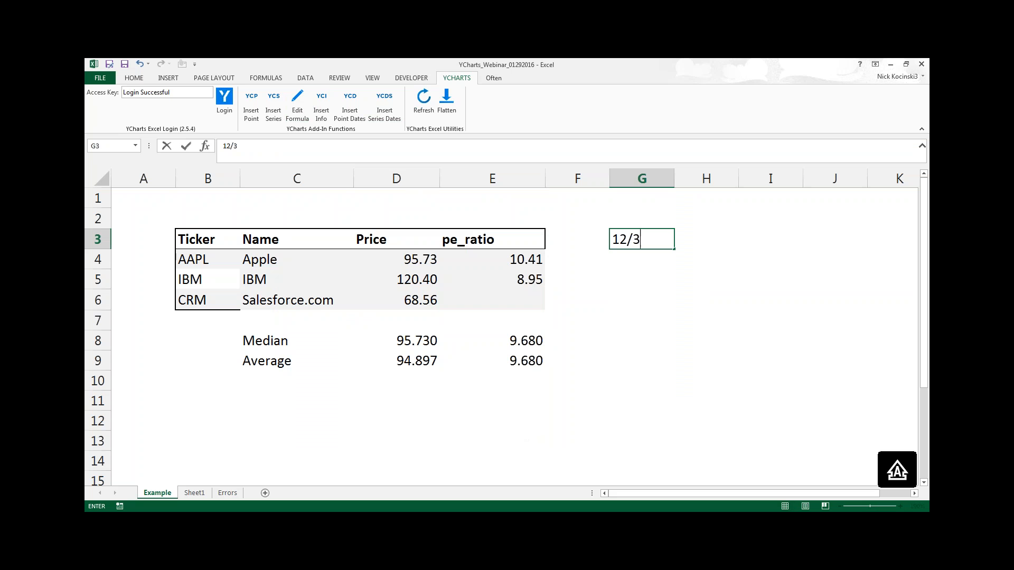
{"action": "type", "text": "1/2015"}
{"action": "key", "text": "Return"}
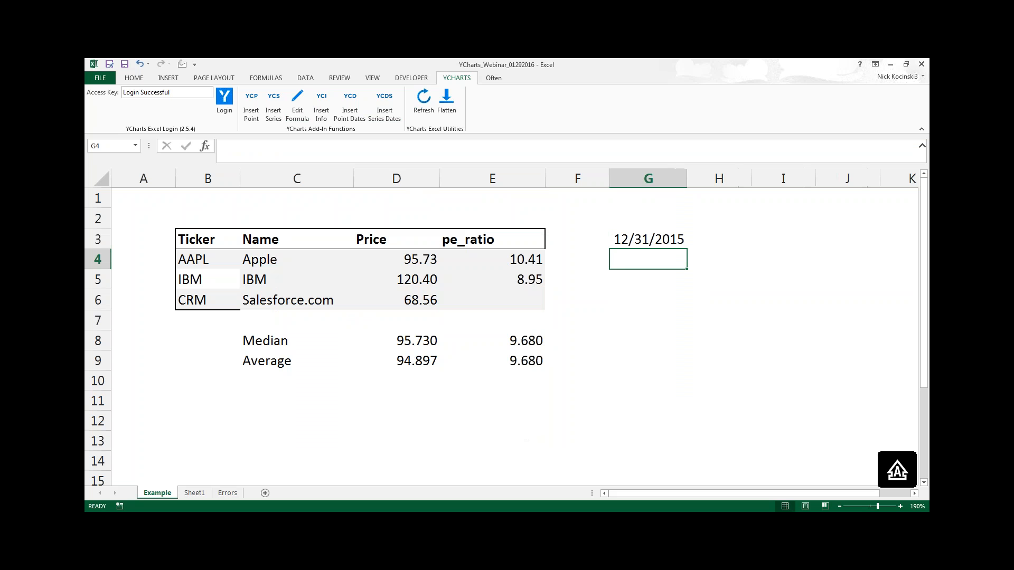
- Set the Date argument of the AAPL price formula in D4 to the date cell G3
{"action": "left_click", "coordinate": [424, 260]}
{"action": "left_click", "coordinate": [298, 100]}
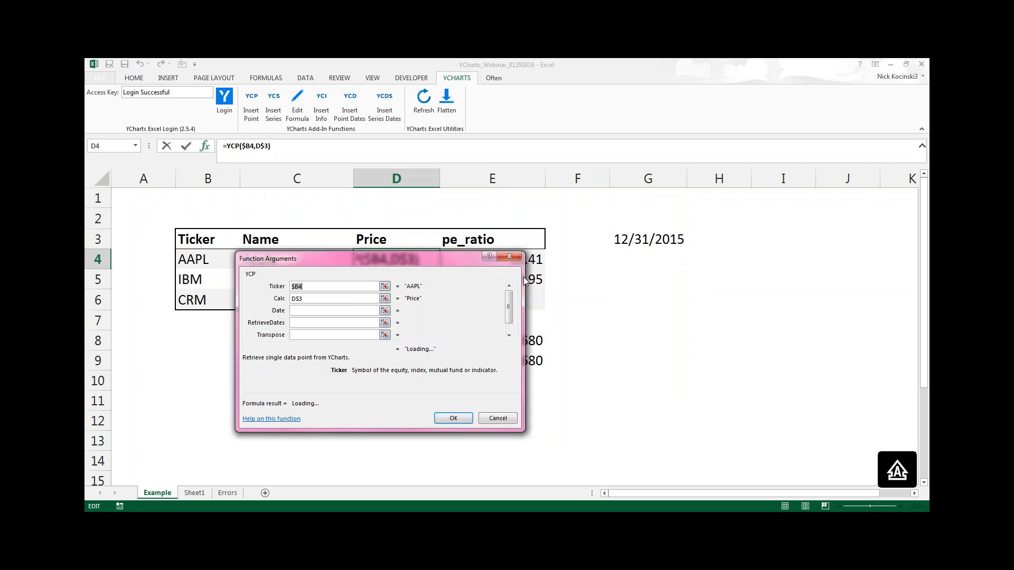
{"action": "left_click", "coordinate": [385, 310]}
{"action": "left_click", "coordinate": [629, 240]}
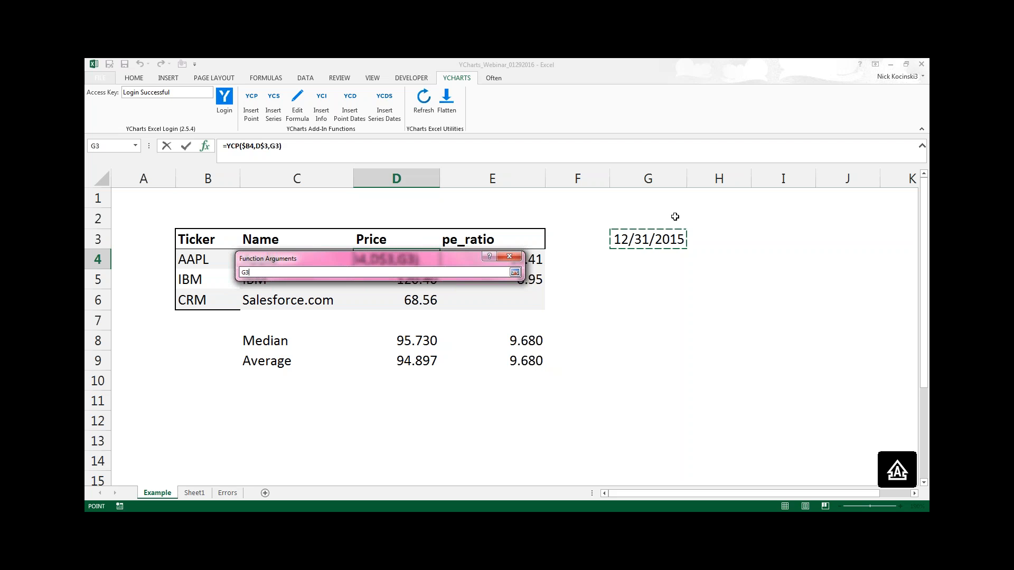
{"action": "key", "text": "Return"}
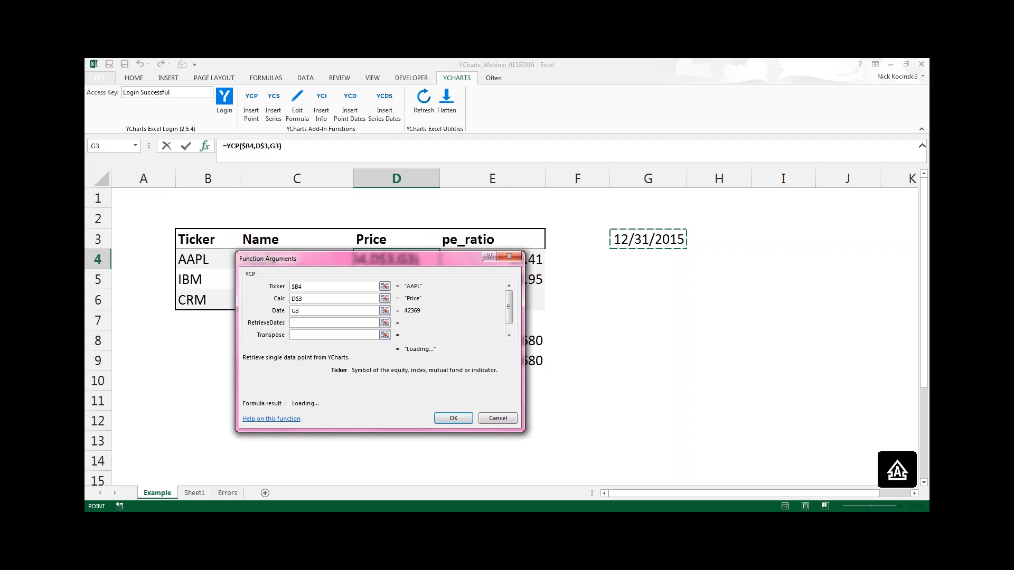
{"action": "left_click", "coordinate": [453, 417]}
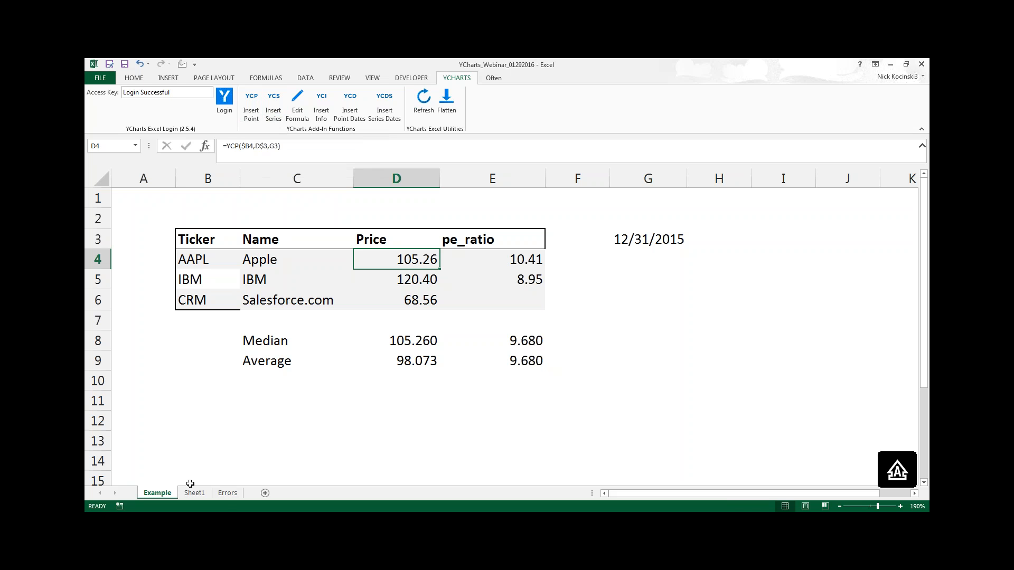
- Switch to the YCharts website in Chrome and show the US Retail Sales indicator page
{"action": "mouse_move", "coordinate": [164, 522]}
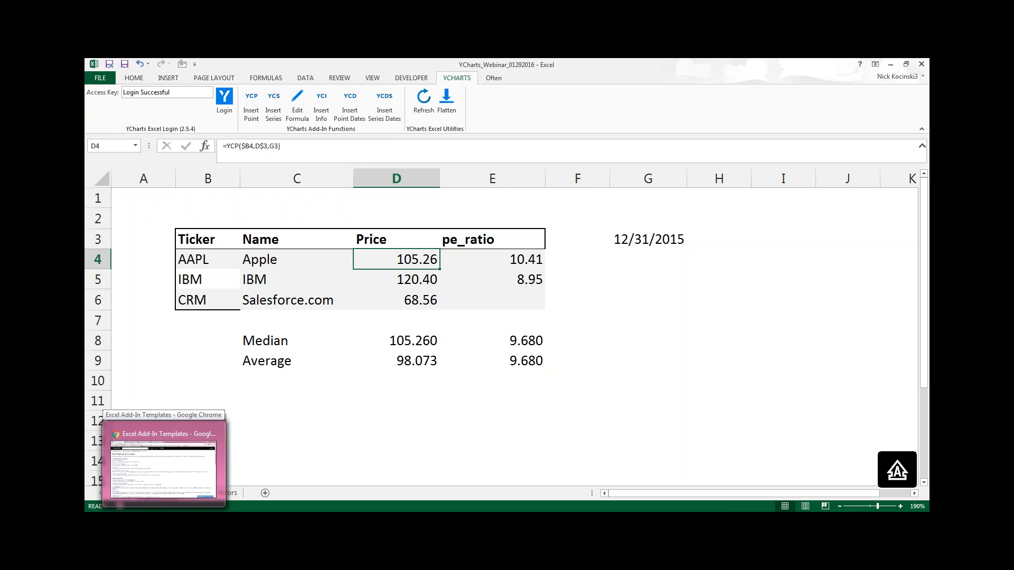
{"action": "left_click", "coordinate": [168, 470]}
{"action": "left_click", "coordinate": [287, 115]}
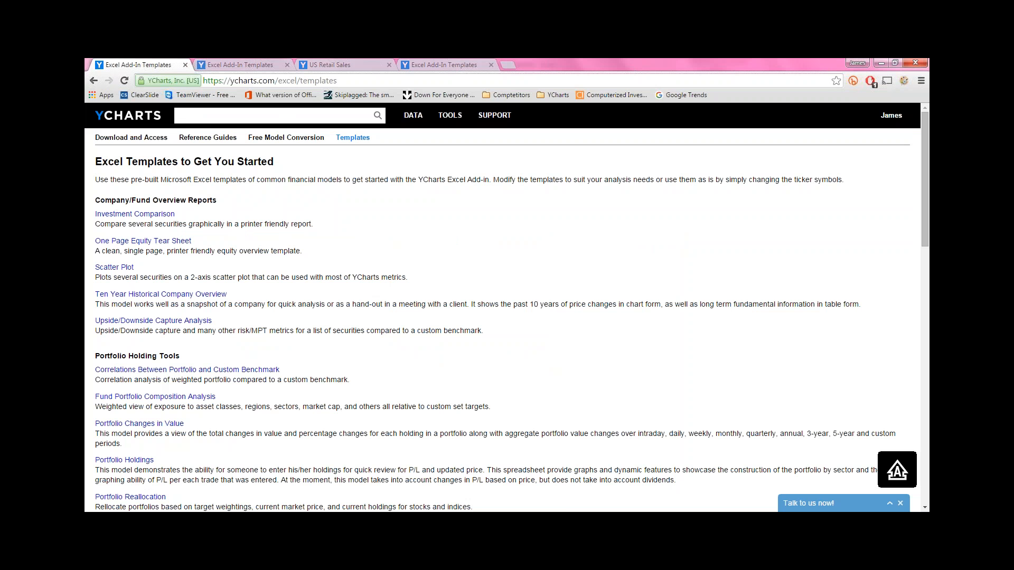
{"action": "left_click", "coordinate": [333, 64]}
- Search YCharts for RETAIL SALES, open the US Light Vehicle Retail Sales indicator, and return to the US Retail Sales page
{"action": "left_click", "coordinate": [252, 119]}
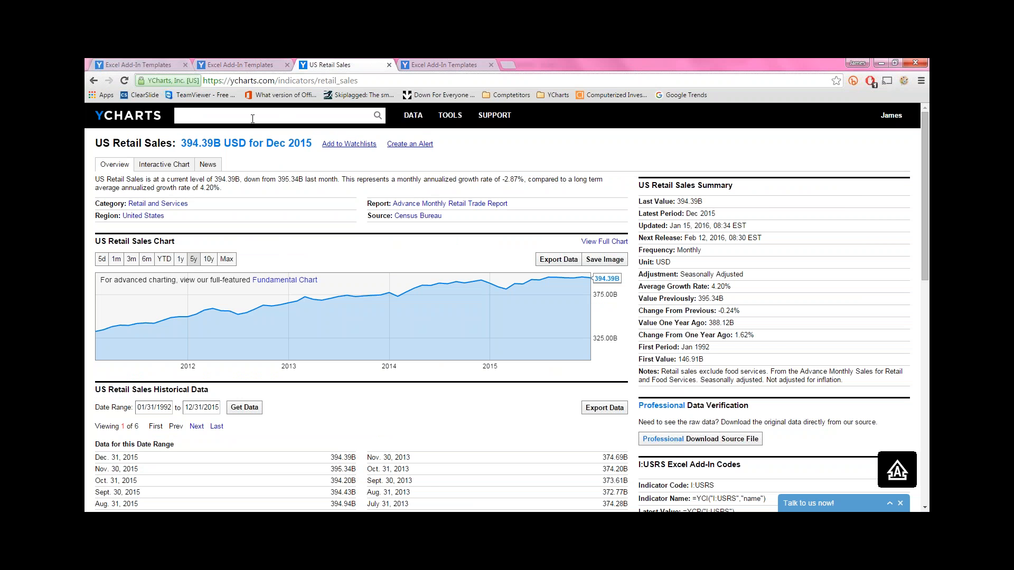
{"action": "type", "text": "RETAIL"}
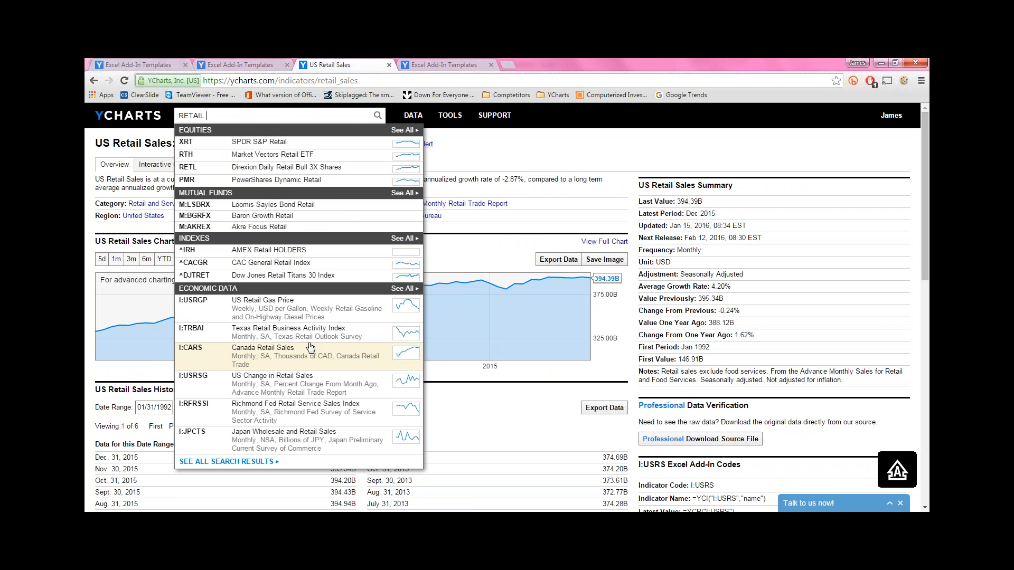
{"action": "type", "text": " SALES"}
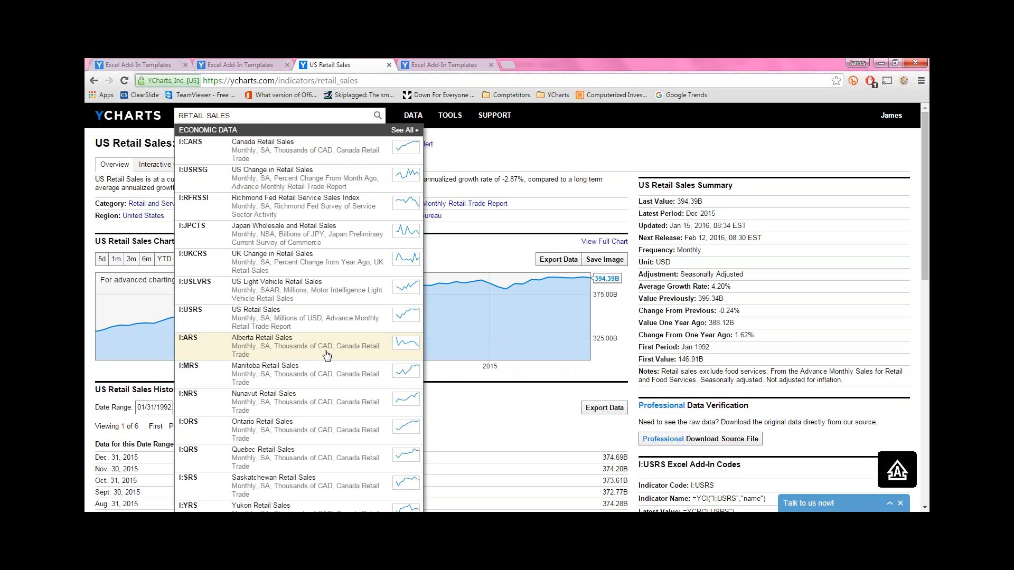
{"action": "left_click", "coordinate": [296, 291]}
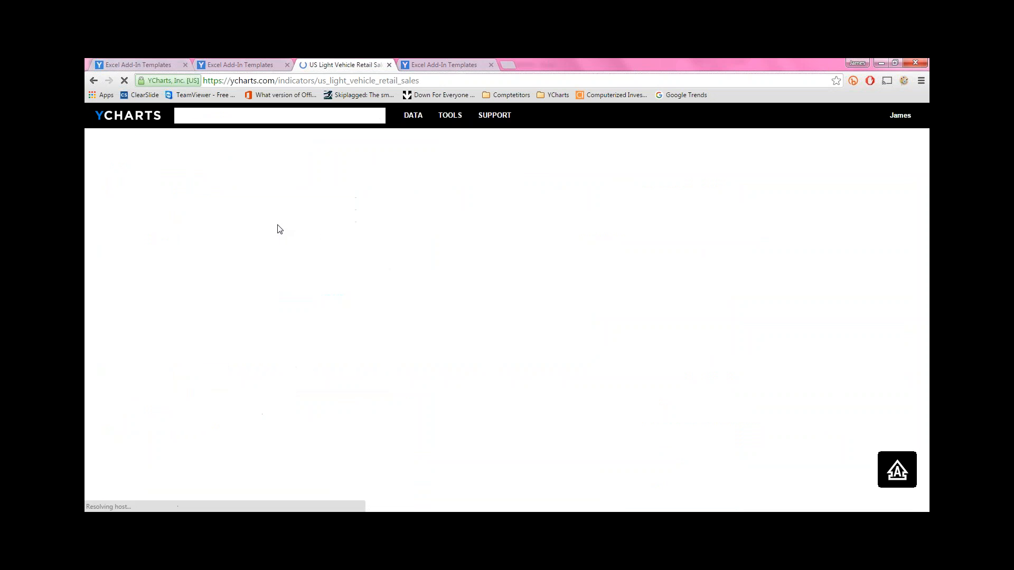
{"action": "key", "text": "alt+Left"}
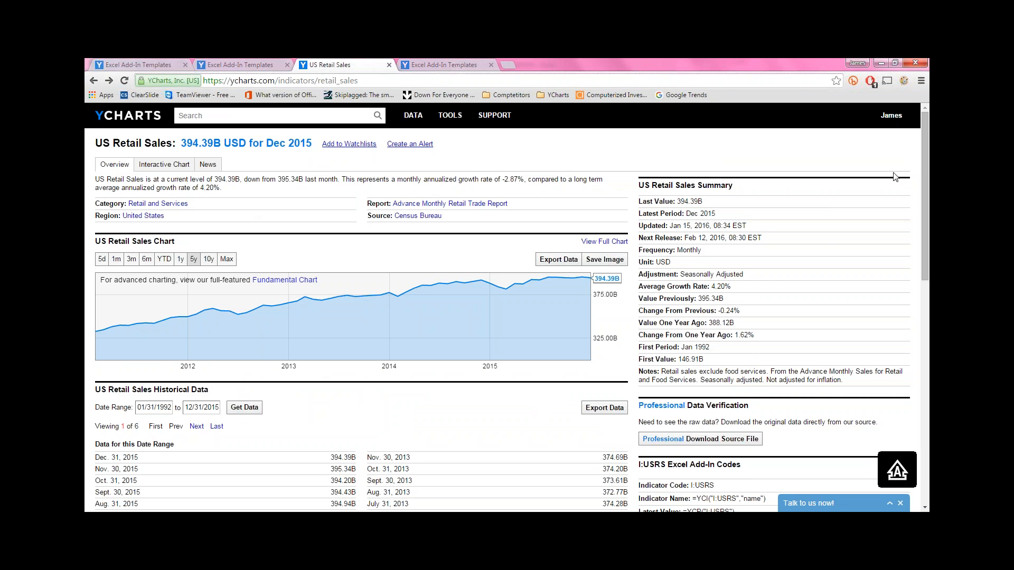
- Copy the Last 5 Values formula, =YCS("I:USRS",,-4), from the Excel Add-In Codes of US Retail Sales
{"action": "left_click_drag", "start_coordinate": [923, 162], "coordinate": [923, 180]}
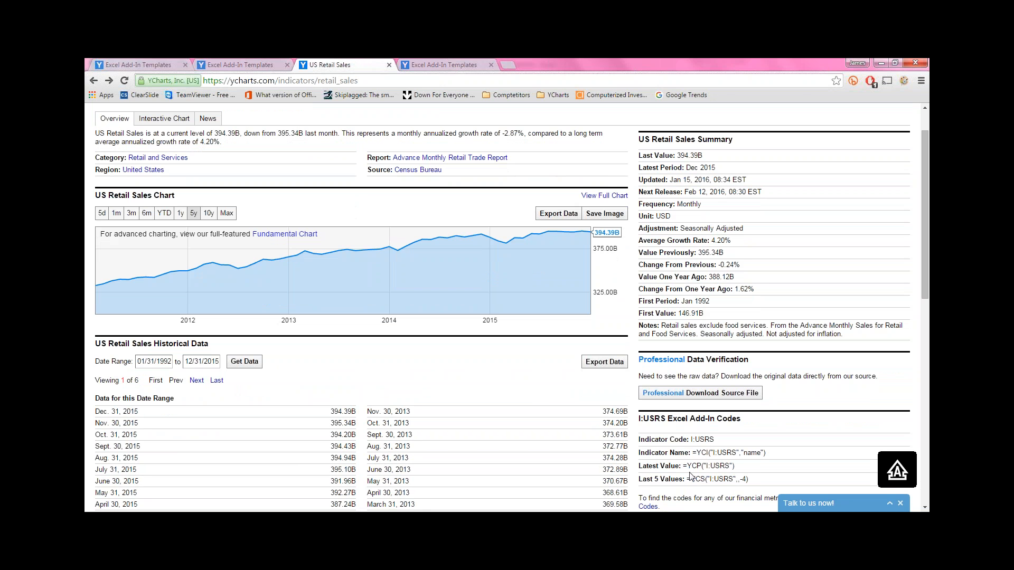
{"action": "left_click_drag", "start_coordinate": [753, 481], "coordinate": [689, 482]}
{"action": "key", "text": "ctrl+c"}
- Switch to Excel and paste the copied YCS formula into cell B3 of Sheet1
{"action": "left_click", "coordinate": [360, 520]}
{"action": "left_click", "coordinate": [199, 494]}
{"action": "left_click", "coordinate": [144, 208]}
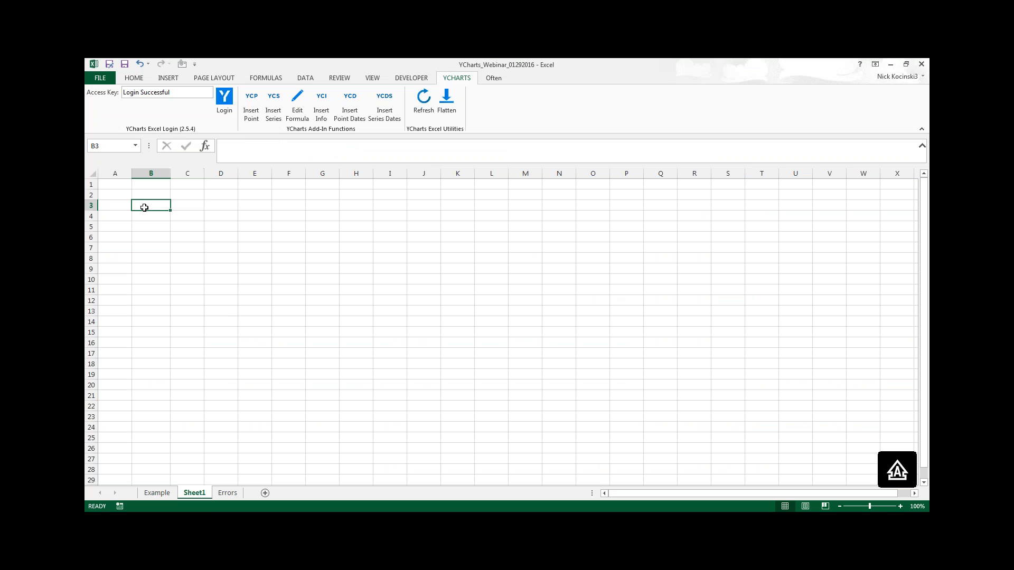
{"action": "left_click", "coordinate": [249, 152]}
{"action": "key", "text": "ctrl+v"}
{"action": "key", "text": "Return"}
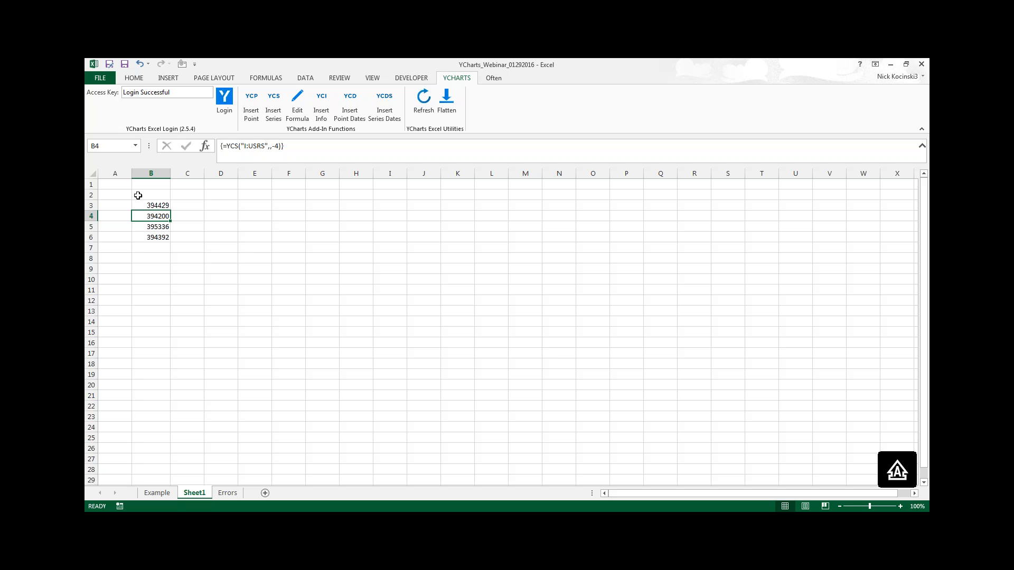
- Edit the YCS formula in B3, setting StartDate to -10, RetrieveDates to "Y" and FillNull to ""
{"action": "left_click", "coordinate": [151, 206]}
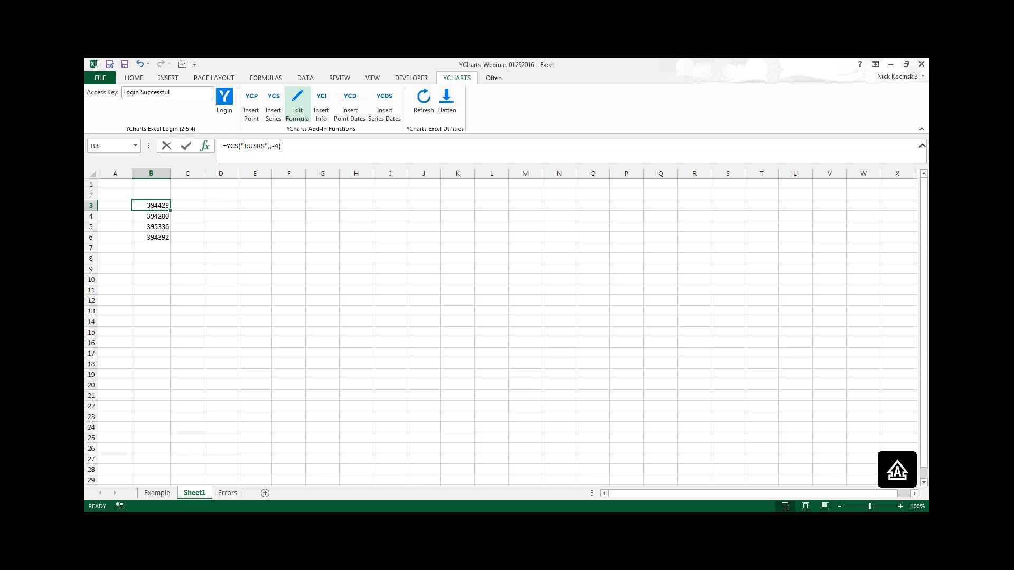
{"action": "left_click", "coordinate": [297, 118]}
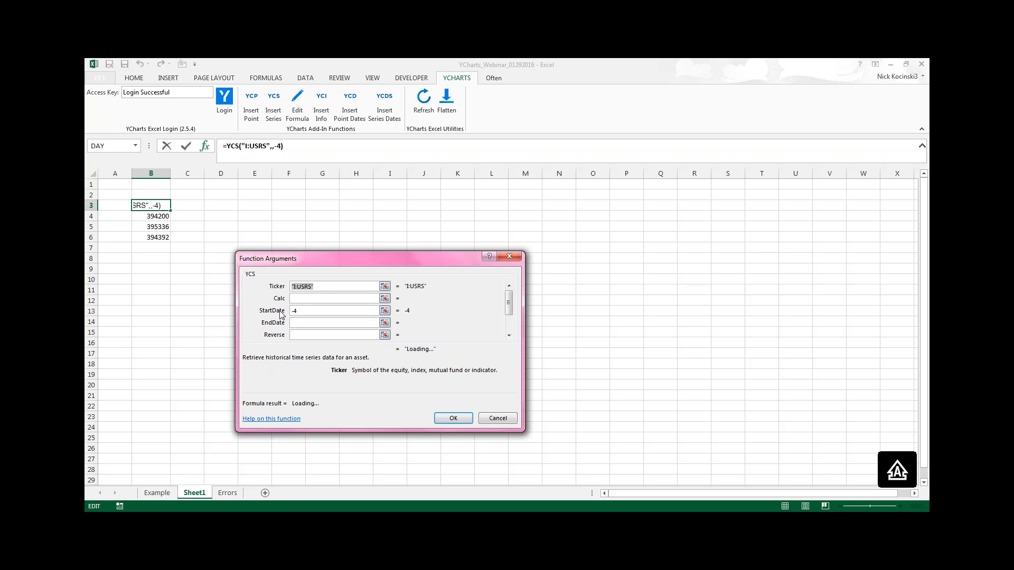
{"action": "left_click", "coordinate": [306, 310]}
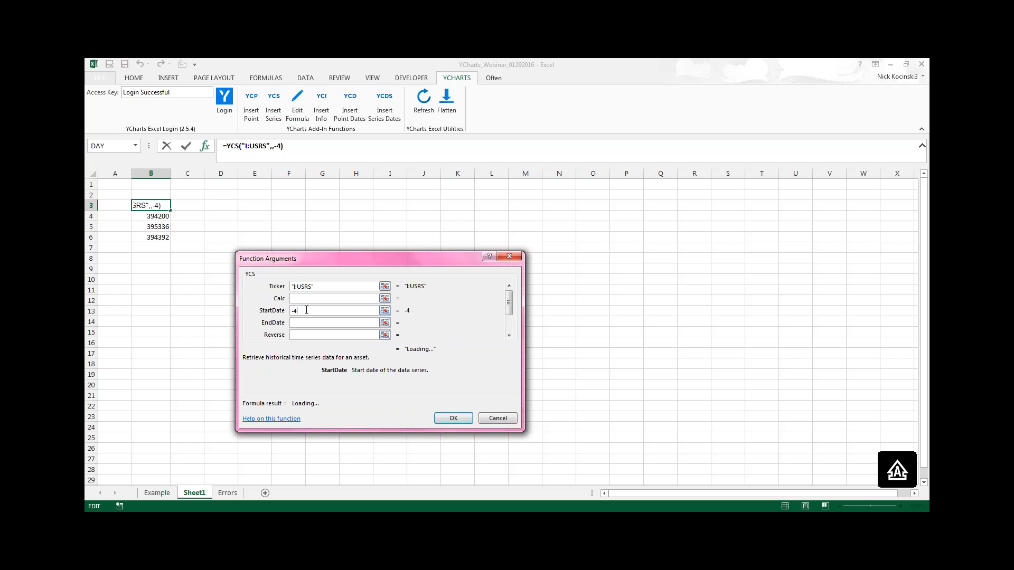
{"action": "key", "text": "BackSpace"}
{"action": "type", "text": "10"}
{"action": "left_click_drag", "start_coordinate": [511, 302], "coordinate": [511, 316]}
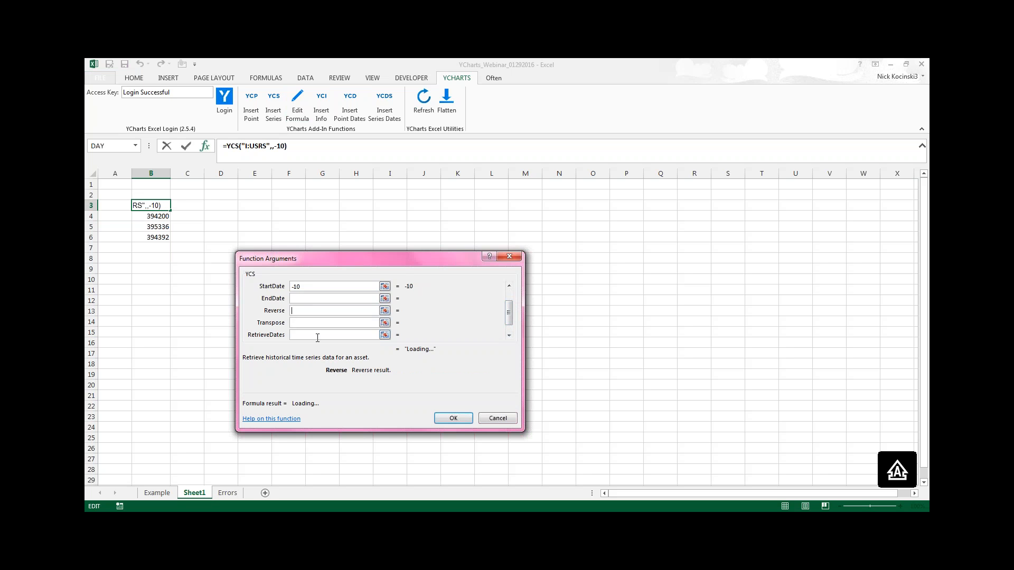
{"action": "left_click", "coordinate": [300, 336]}
{"action": "type", "text": "Y"}
{"action": "left_click", "coordinate": [508, 335]}
{"action": "type", "text": "\"\""}
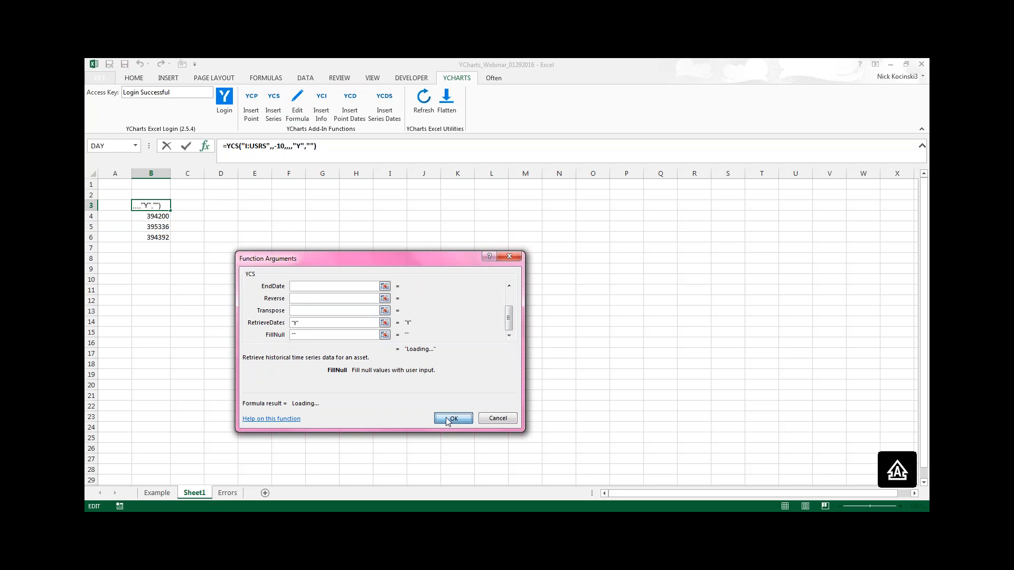
{"action": "left_click", "coordinate": [448, 419]}
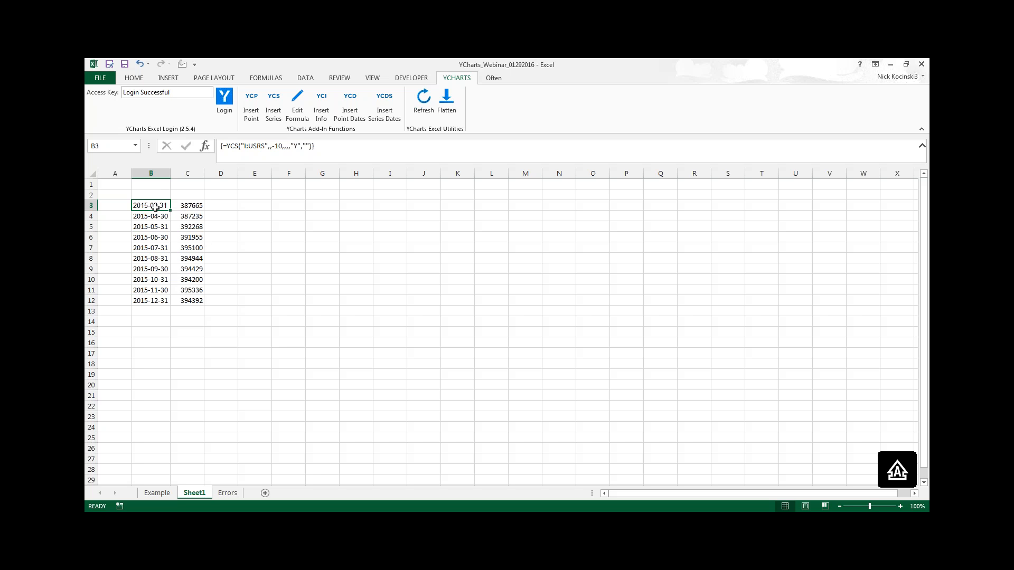
- Insert a YCP point function in D3 with ticker ^spx, calc LEVEL and the date in B3
{"action": "left_click", "coordinate": [217, 206]}
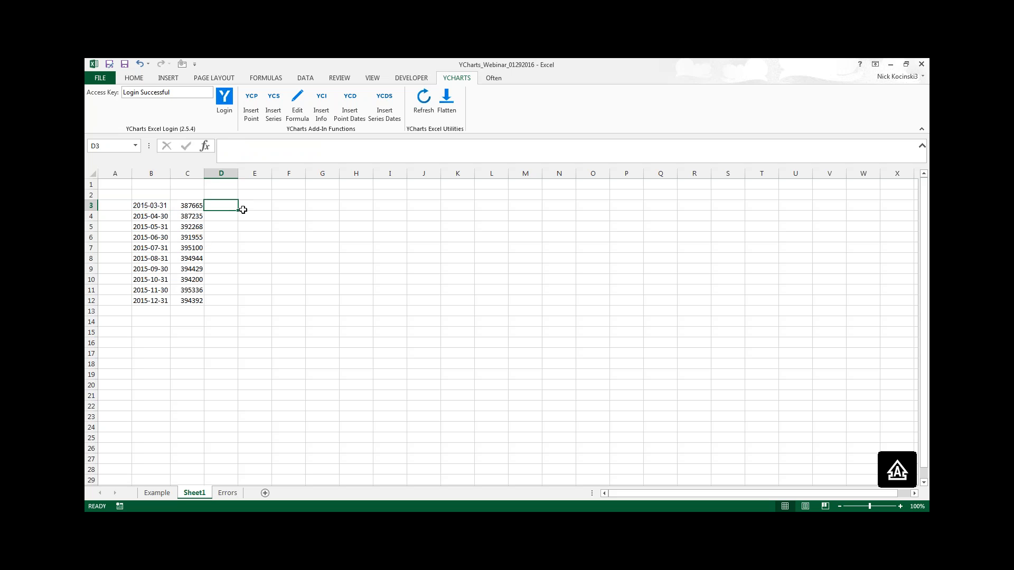
{"action": "left_click", "coordinate": [140, 205]}
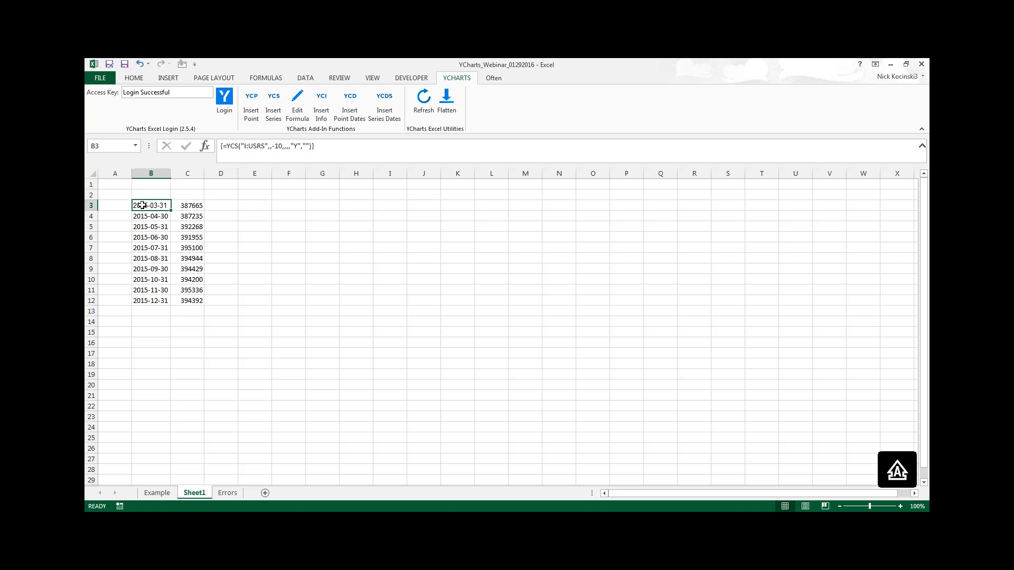
{"action": "left_click", "coordinate": [231, 204]}
{"action": "left_click", "coordinate": [258, 112]}
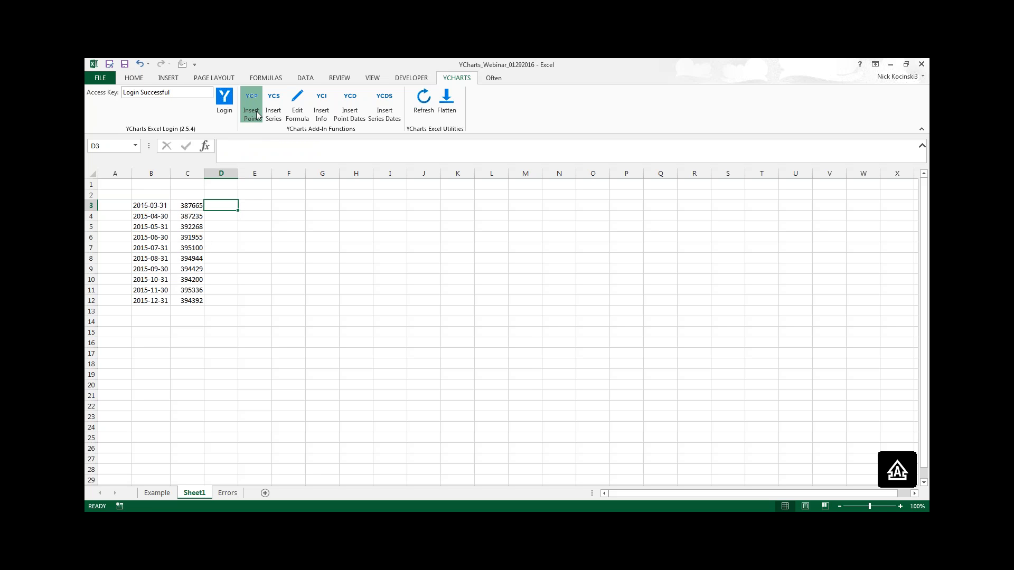
{"action": "type", "text": "^spx"}
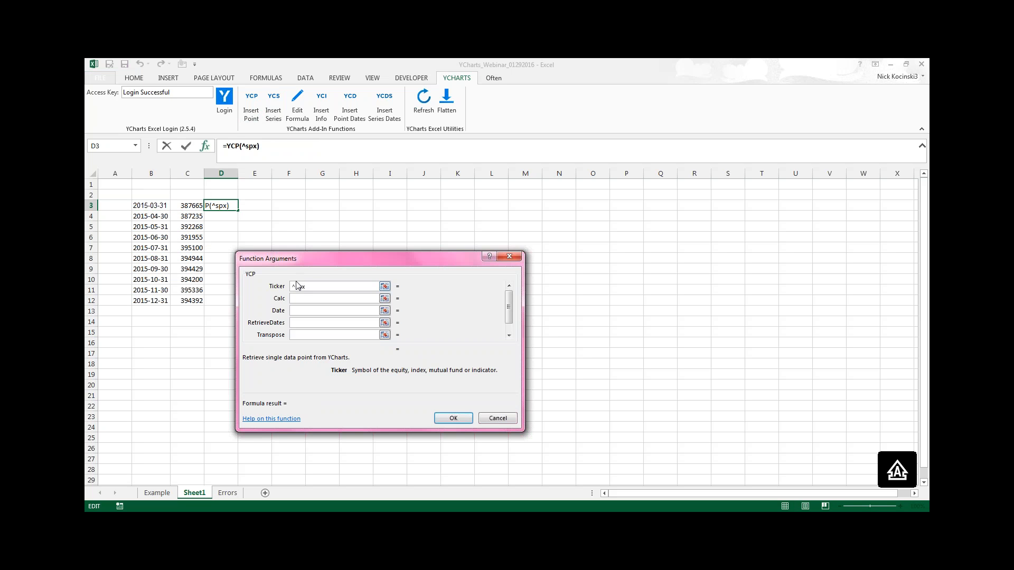
{"action": "left_click", "coordinate": [302, 299]}
{"action": "type", "text": "LEVEL"}
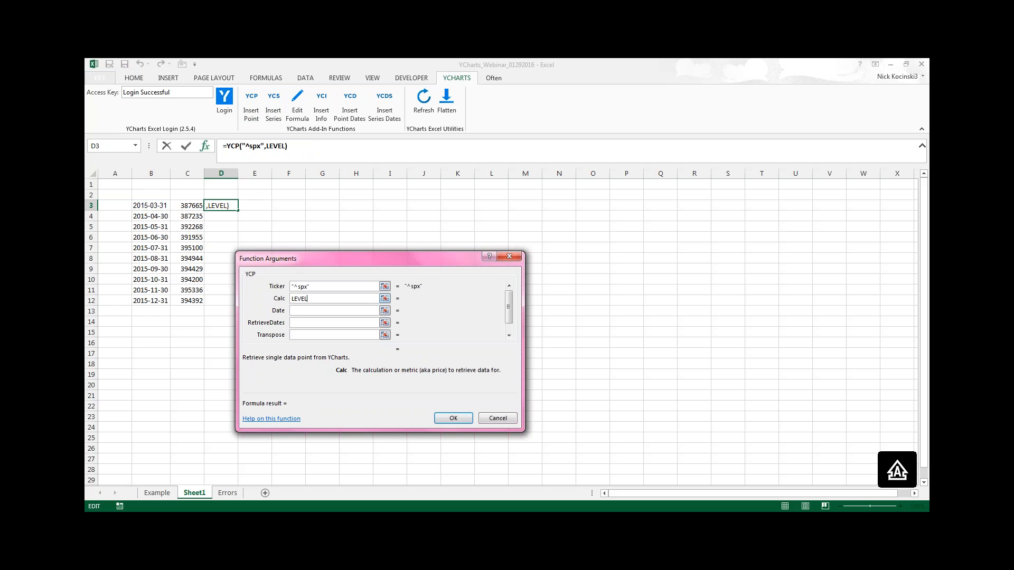
{"action": "left_click", "coordinate": [294, 311]}
{"action": "left_click", "coordinate": [385, 310]}
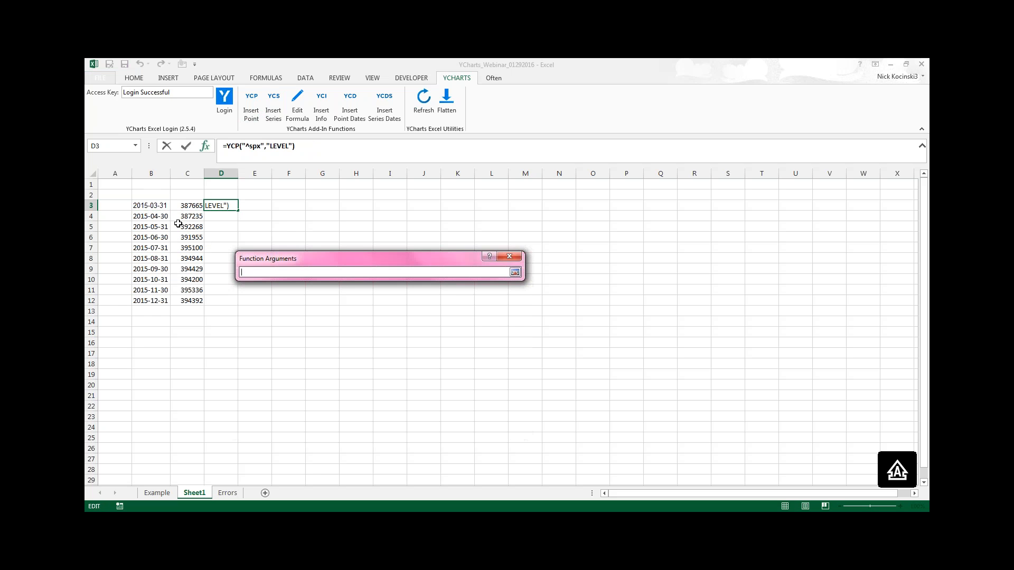
{"action": "left_click", "coordinate": [157, 208]}
{"action": "key", "text": "Return"}
{"action": "key", "text": "Return"}
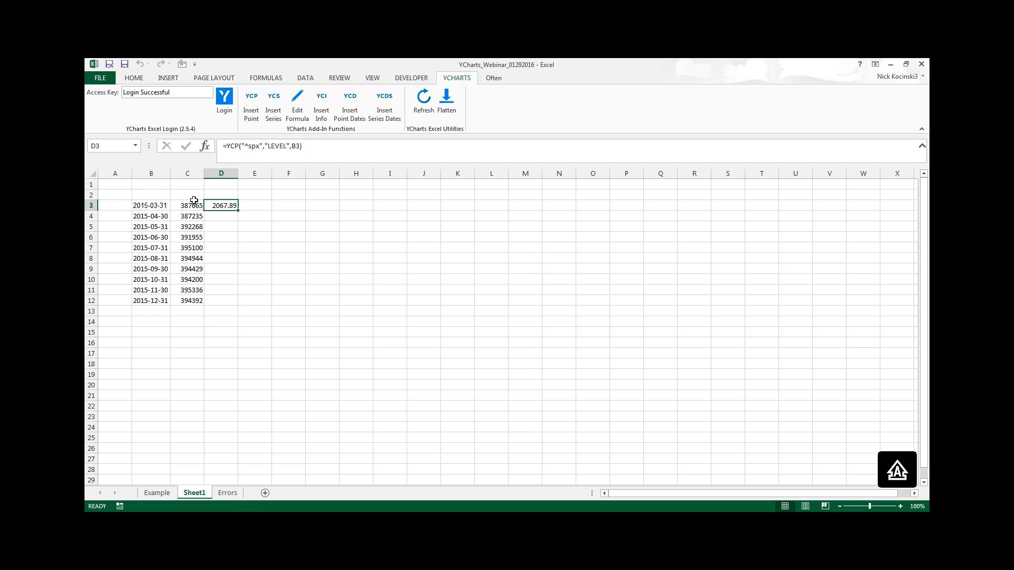
- Fill the ^spx level formula from D3 down to D12
{"action": "left_click_drag", "start_coordinate": [240, 211], "coordinate": [239, 306]}
{"action": "left_click", "coordinate": [271, 290]}
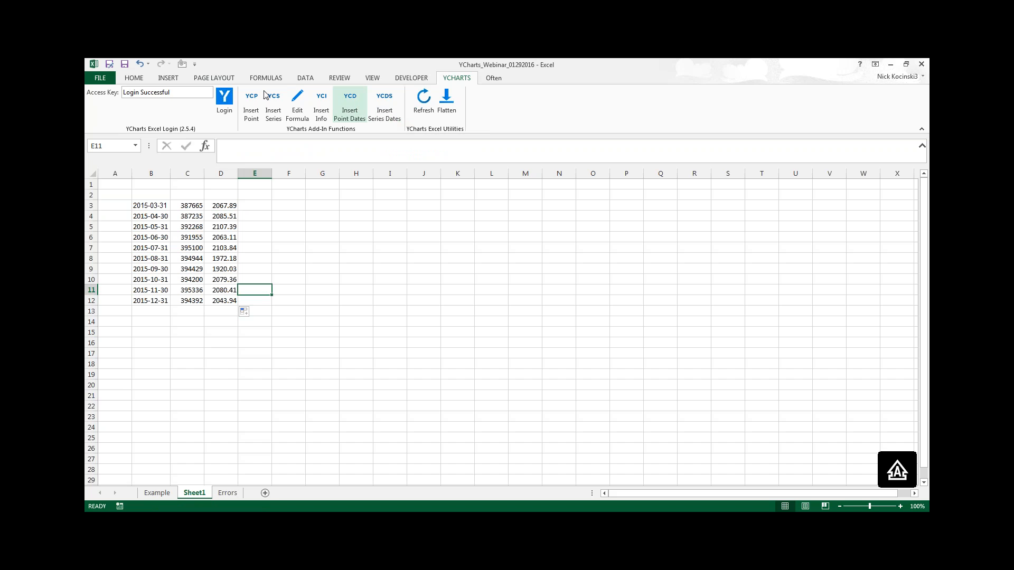
- Enter the mutual fund ticker m:FCNTX in cell I3
{"action": "left_click", "coordinate": [391, 207]}
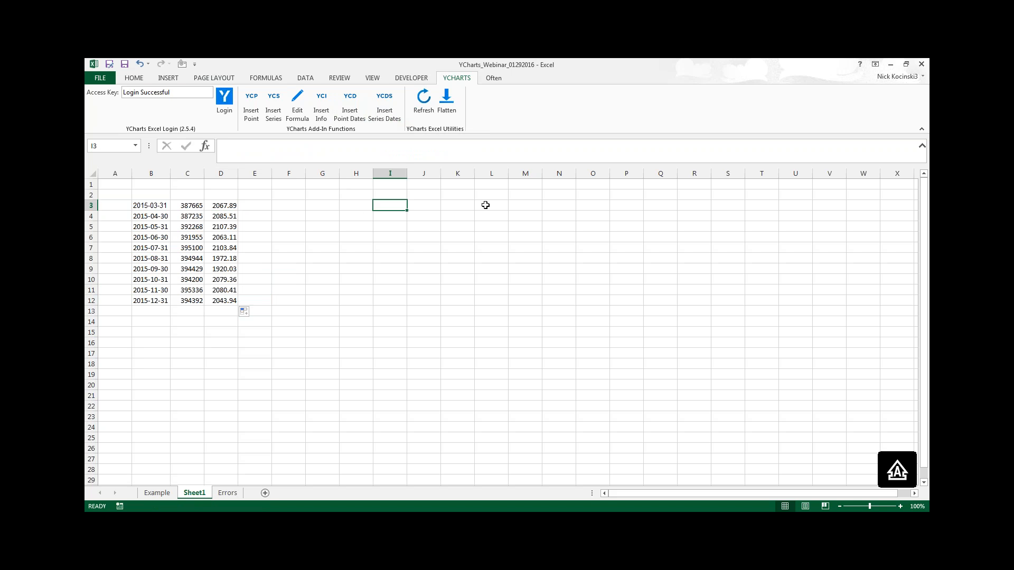
{"action": "type", "text": "m:FCNTX"}
{"action": "key", "text": "Return"}
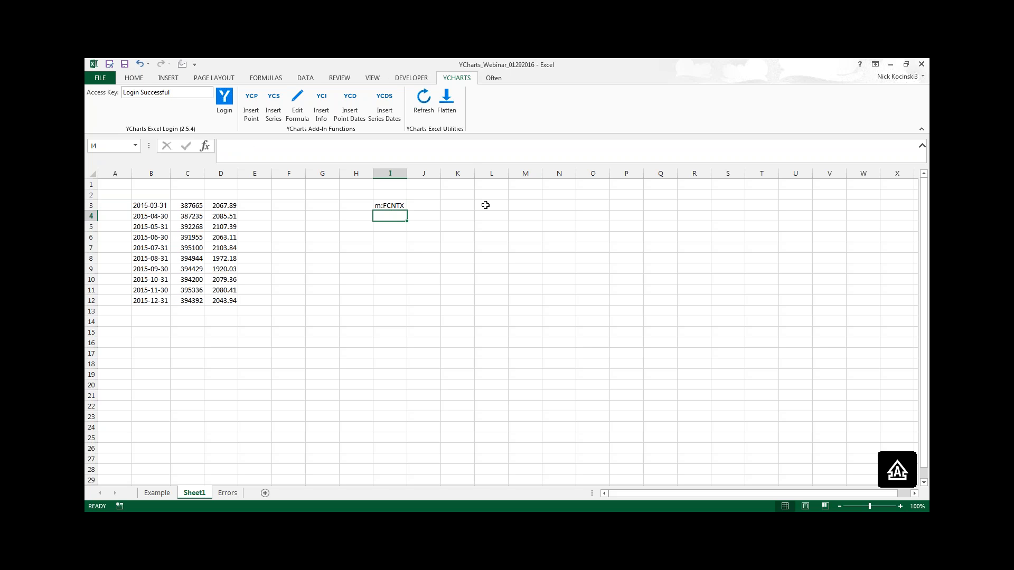
- Insert a YCD point date function in K3 with Symbol I3 and Calc DIVIDEND
{"action": "left_click", "coordinate": [457, 206]}
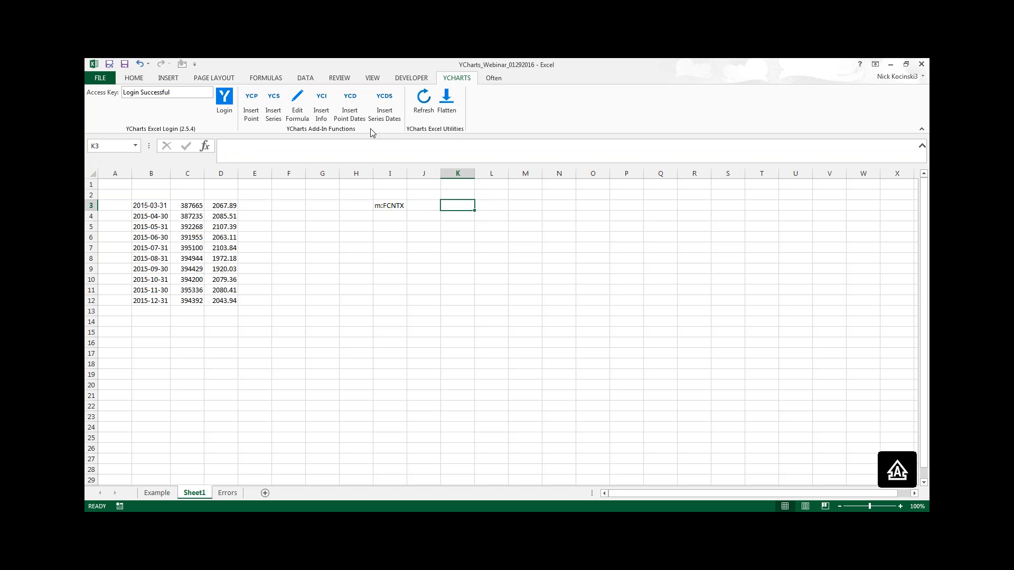
{"action": "left_click", "coordinate": [353, 112]}
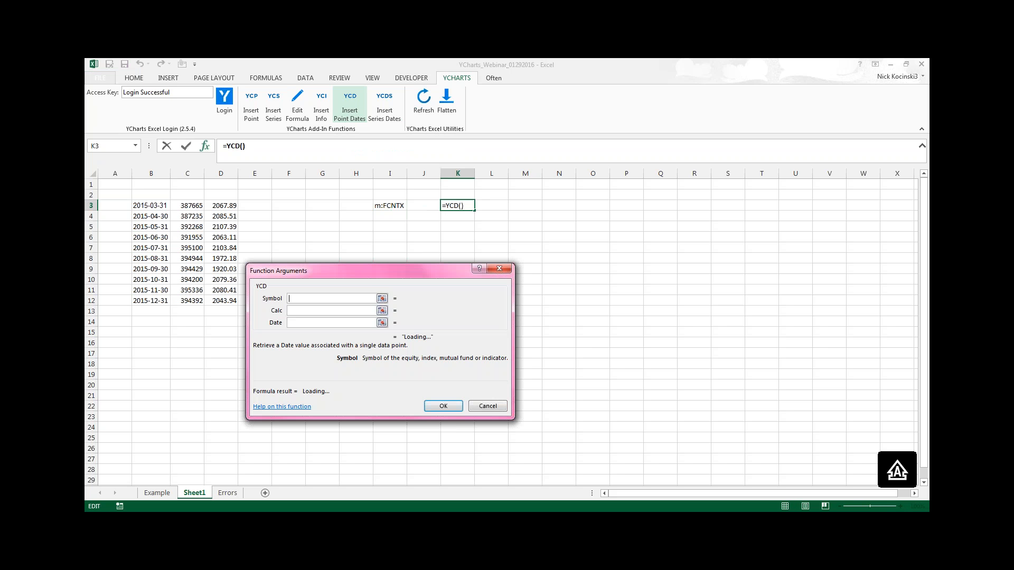
{"action": "left_click_drag", "start_coordinate": [382, 235], "coordinate": [677, 111]}
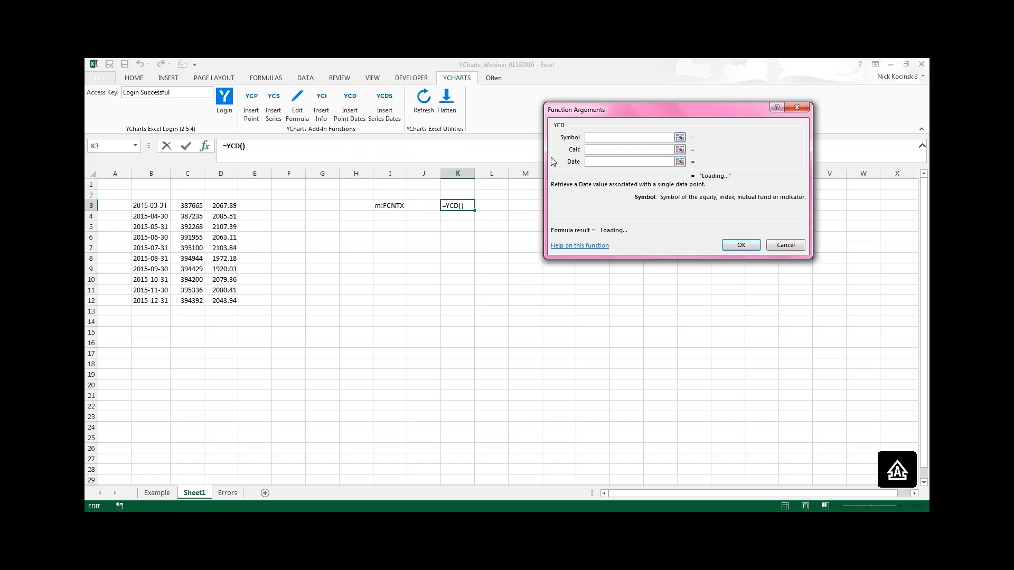
{"action": "left_click", "coordinate": [389, 207]}
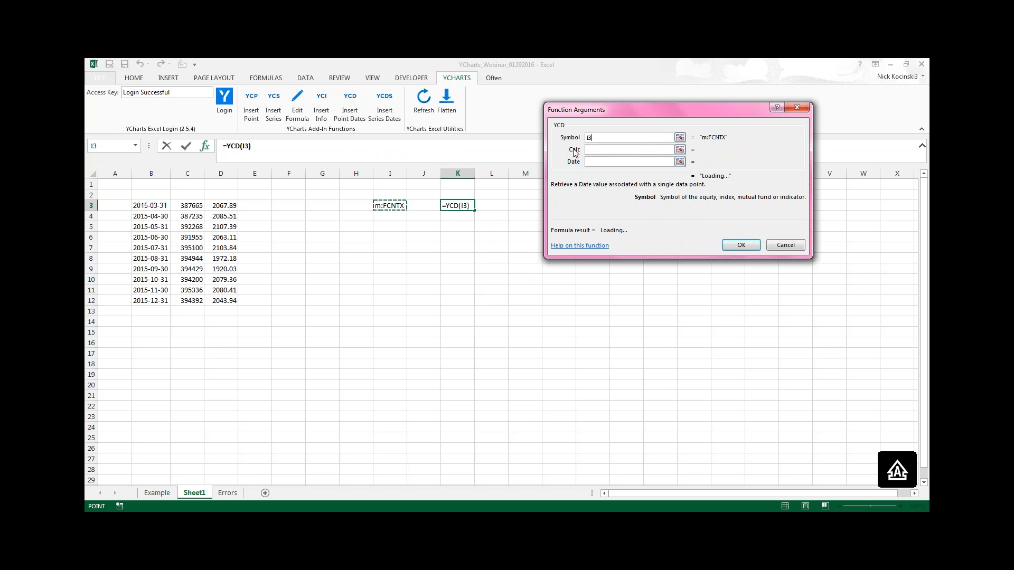
{"action": "key", "text": "Tab"}
{"action": "type", "text": "DIVIDEND"}
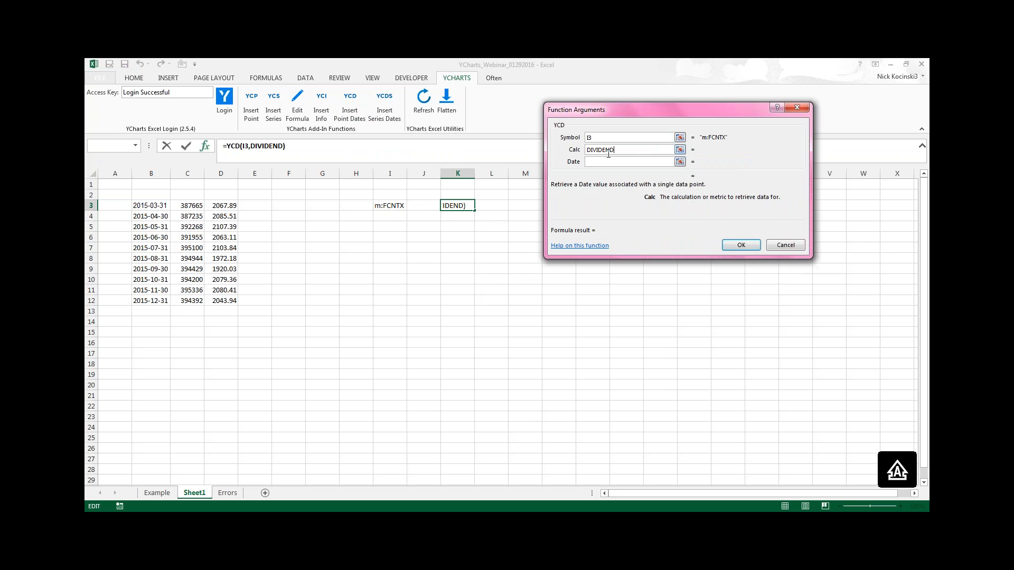
{"action": "left_click", "coordinate": [744, 246]}
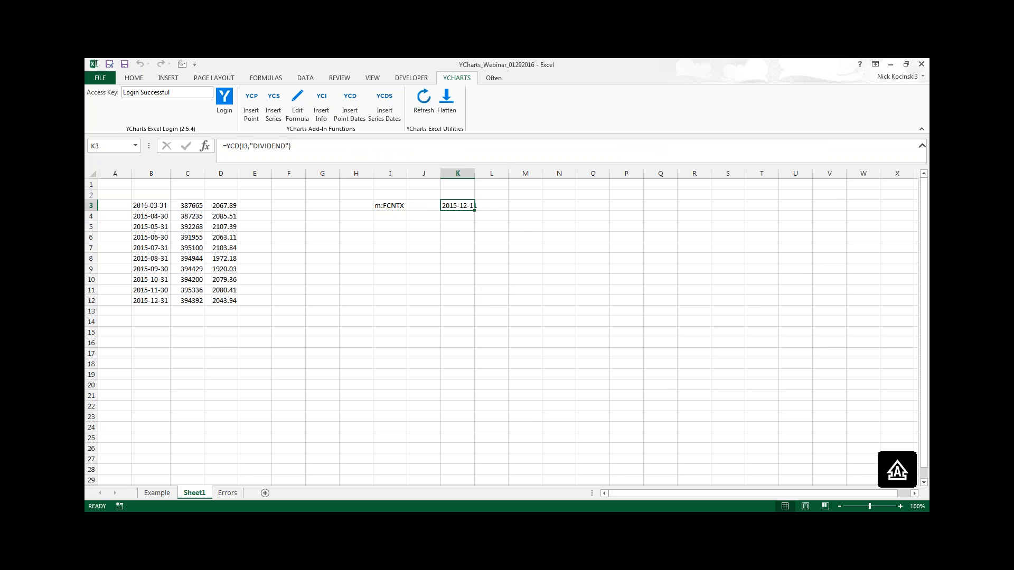
{"action": "left_click", "coordinate": [492, 237]}
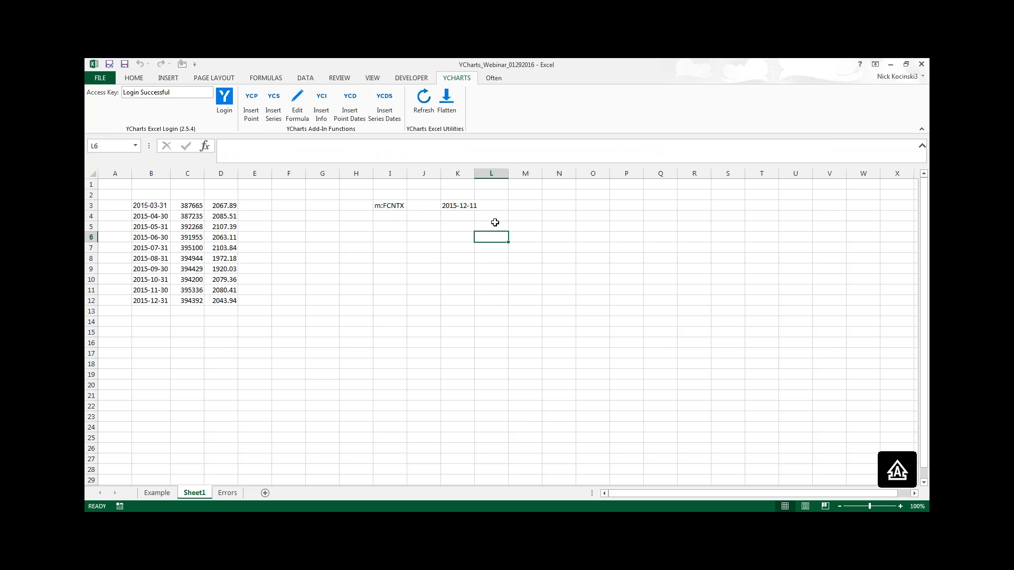
{"action": "left_click", "coordinate": [468, 206]}
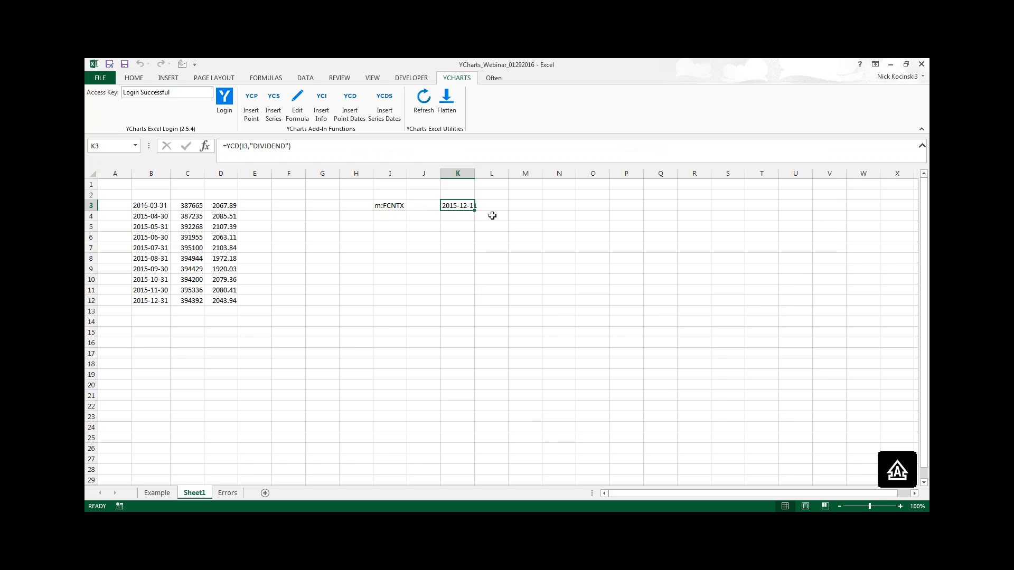
{"action": "left_click", "coordinate": [531, 204]}
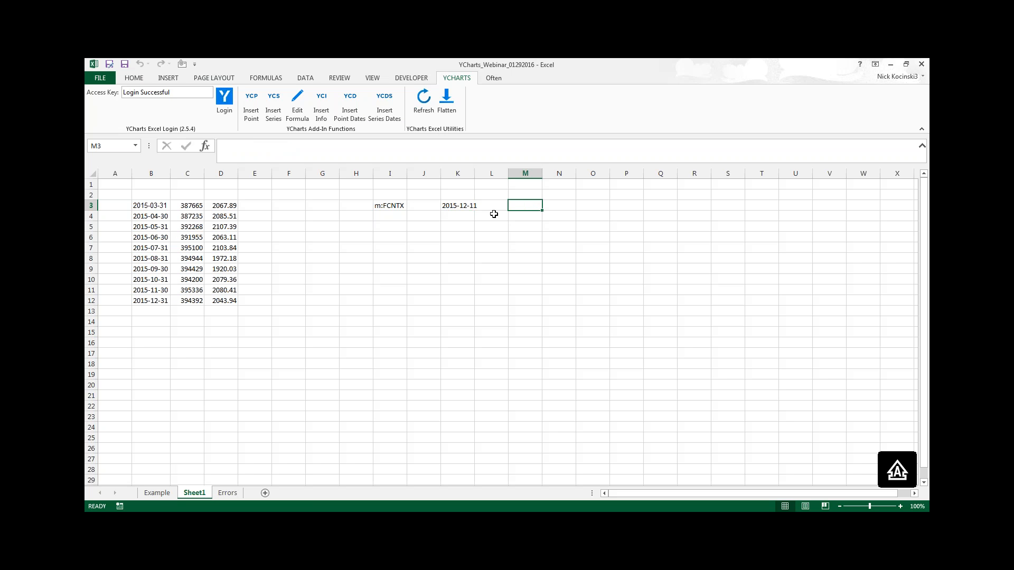
- Enter =TODAY() in cell I5 and the date 1/20/2015 in I6
{"action": "left_click", "coordinate": [388, 228]}
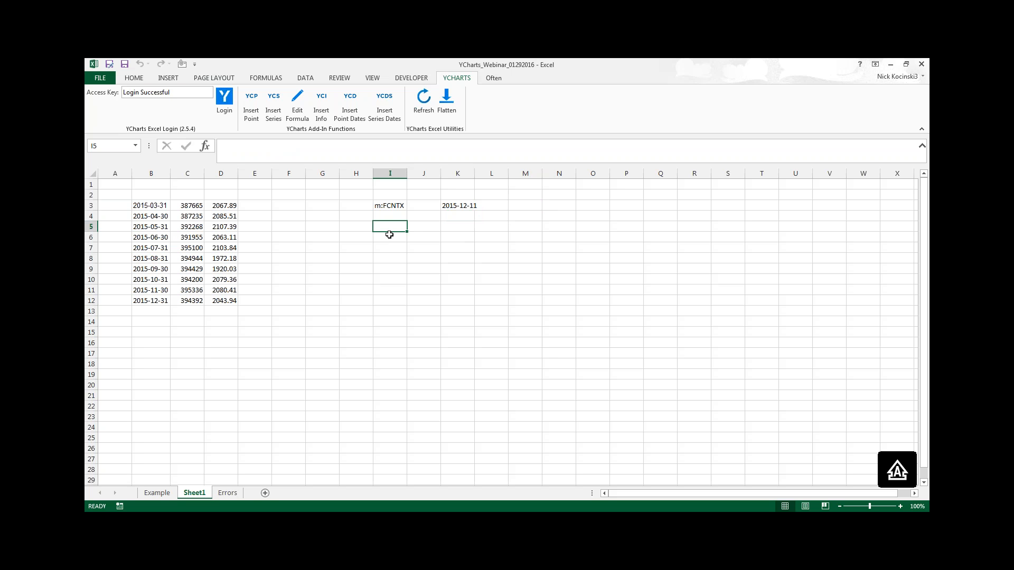
{"action": "type", "text": "=TODAY()"}
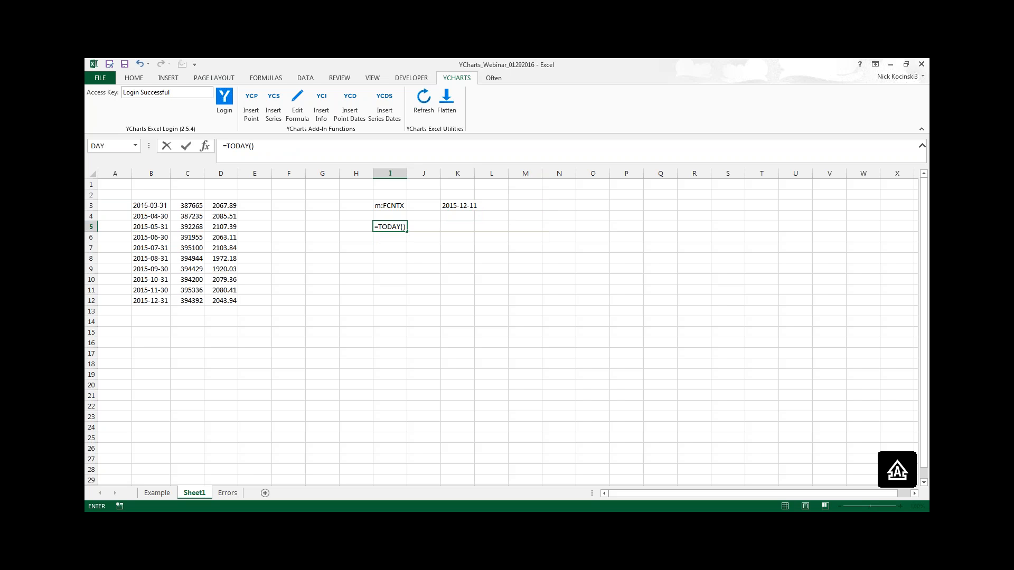
{"action": "key", "text": "Return"}
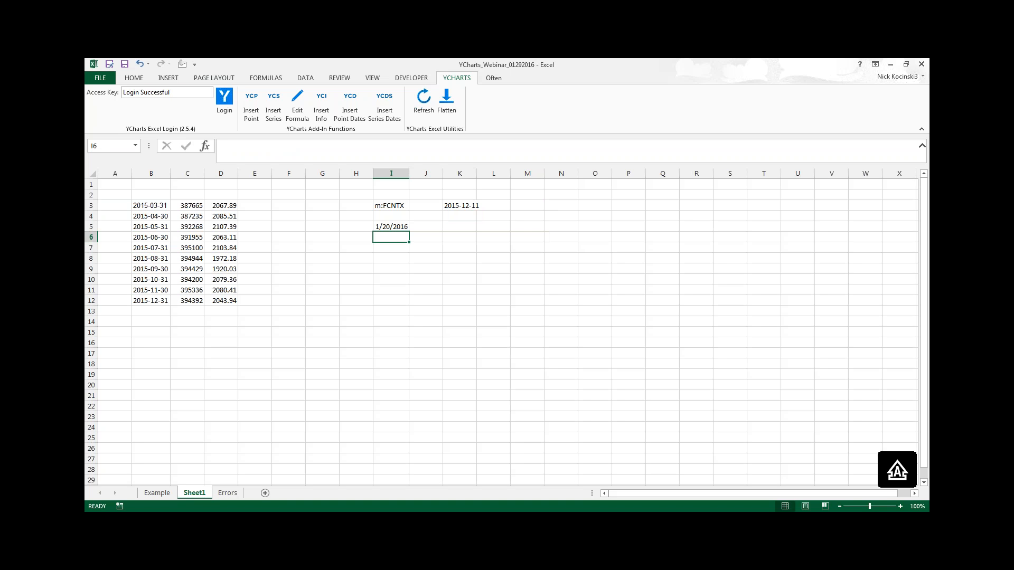
{"action": "type", "text": "1/20"}
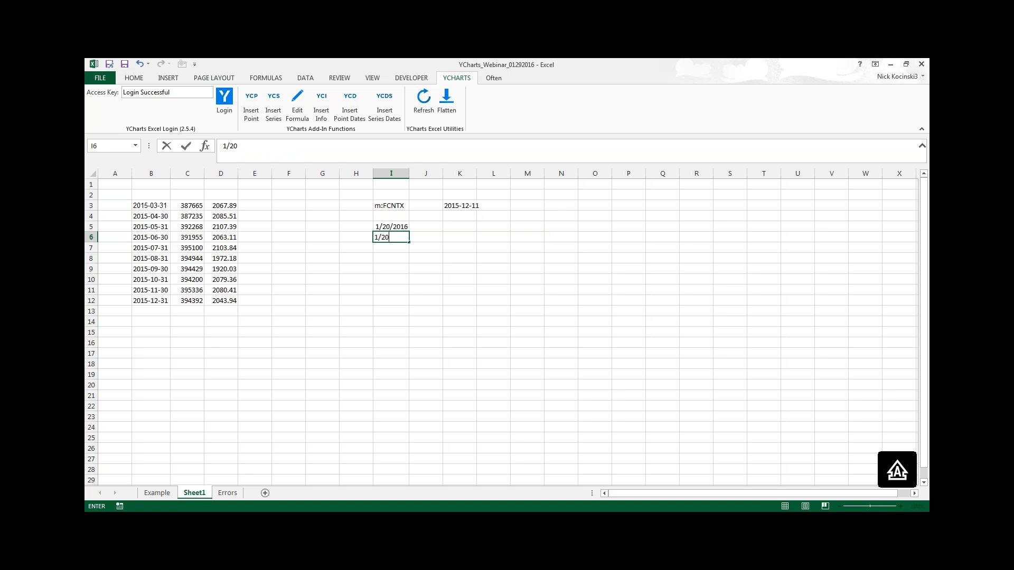
{"action": "type", "text": "/2015"}
{"action": "key", "text": "Return"}
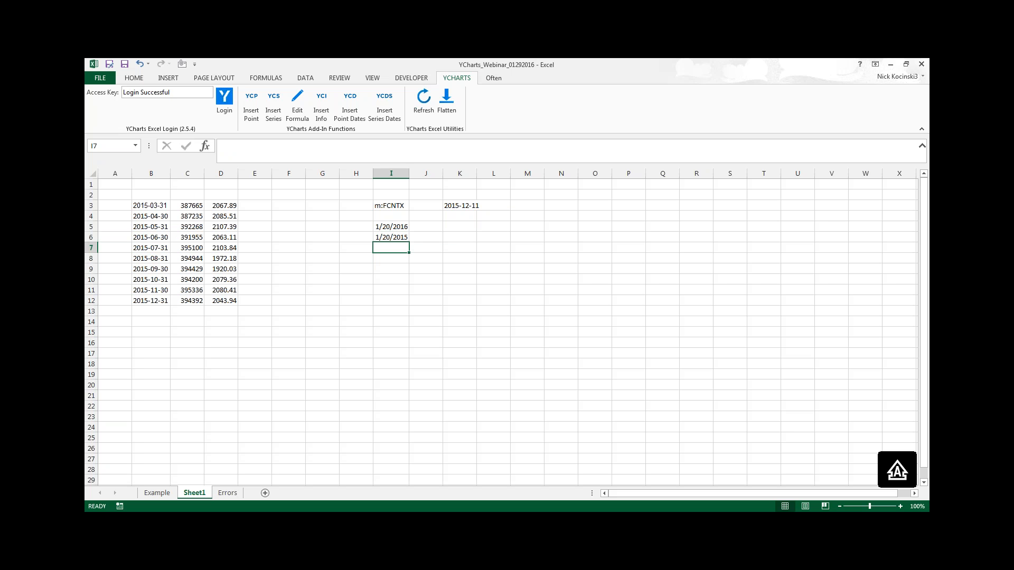
{"action": "key", "text": "Down"}
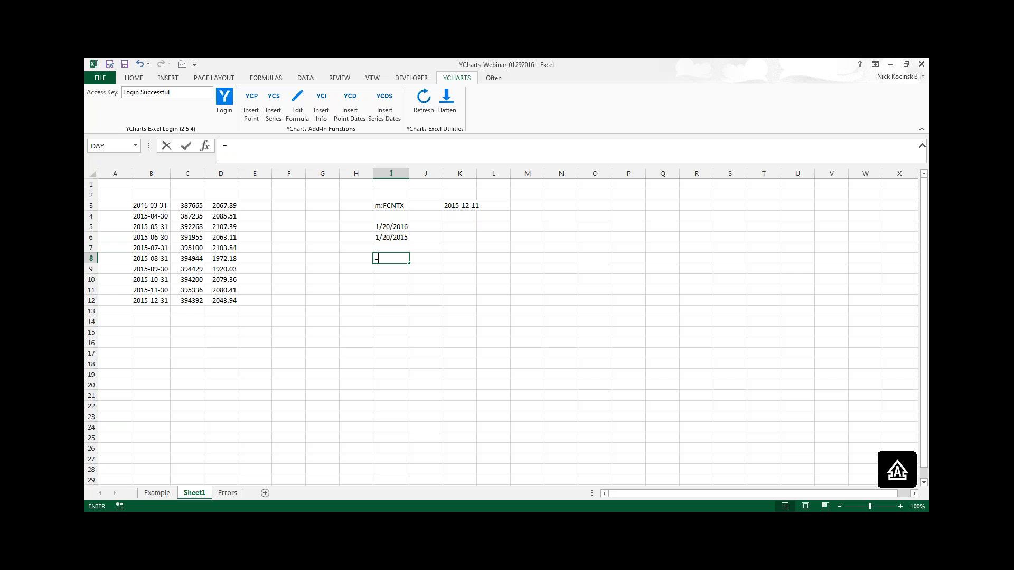
{"action": "type", "text": "=EDATE("}
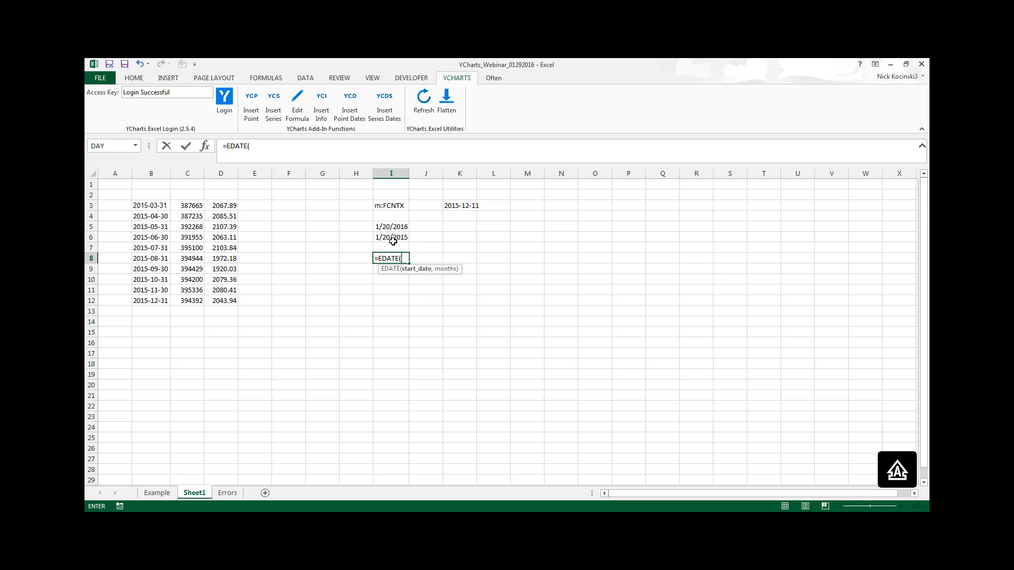
{"action": "key", "text": "Escape"}
- Begin a YCDS series dates function in K6 with Symbol I3 and Calc DIVIDEND
{"action": "left_click", "coordinate": [461, 238]}
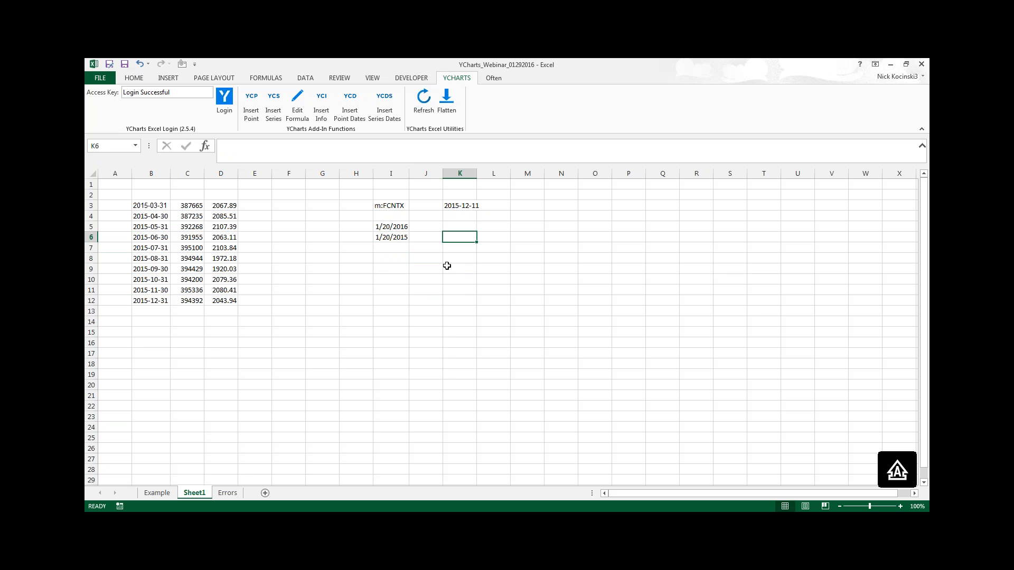
{"action": "left_click", "coordinate": [394, 113]}
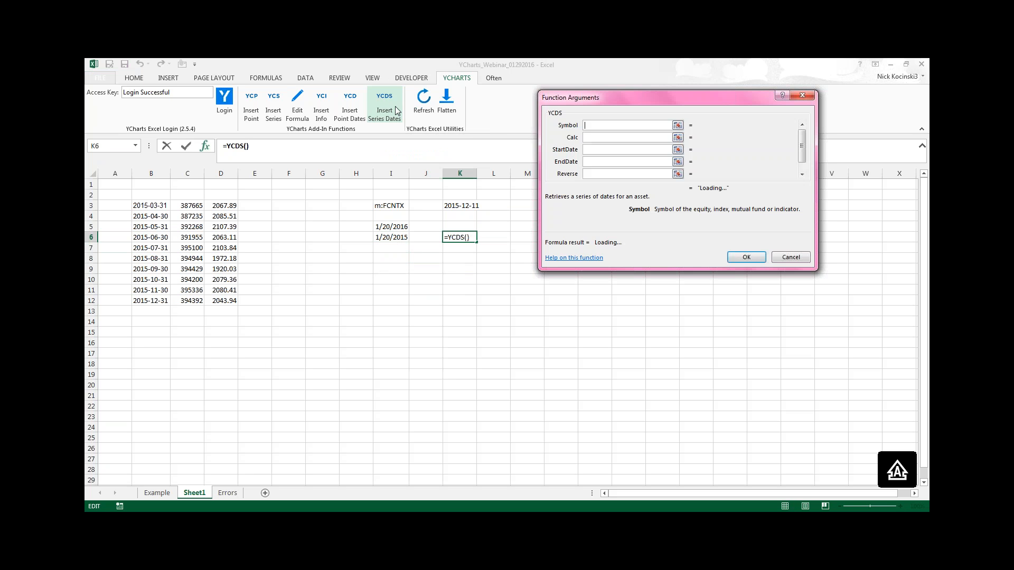
{"action": "left_click_drag", "start_coordinate": [616, 96], "coordinate": [593, 200]}
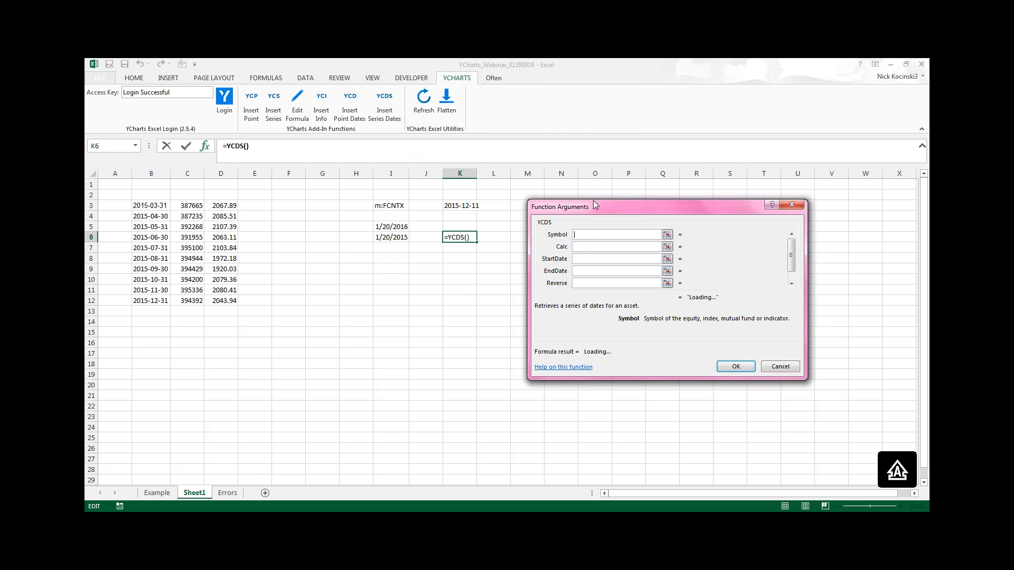
{"action": "left_click", "coordinate": [394, 206]}
{"action": "left_click", "coordinate": [588, 247]}
{"action": "type", "text": "DIVIDEND"}
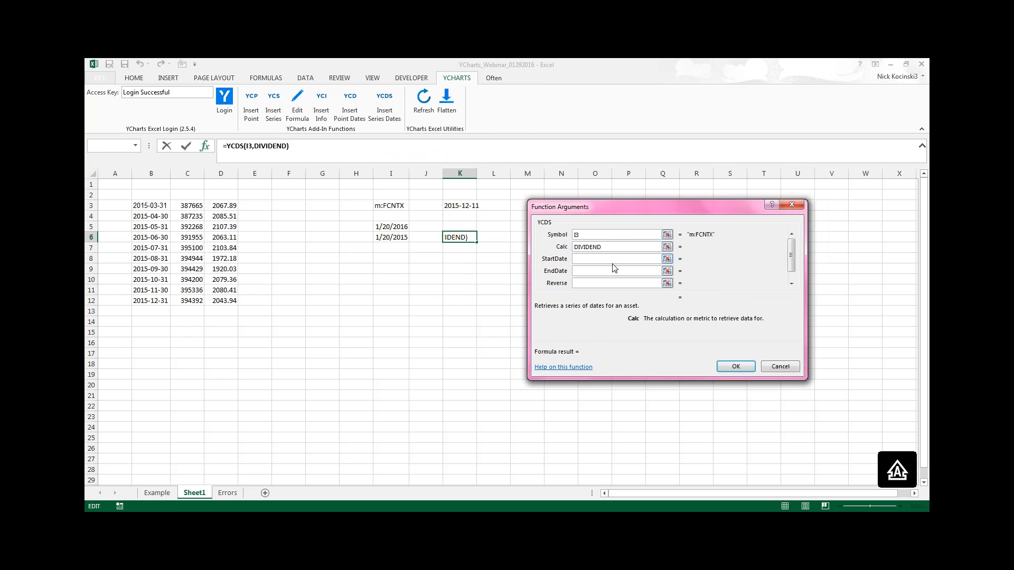
{"action": "key", "text": "Tab"}
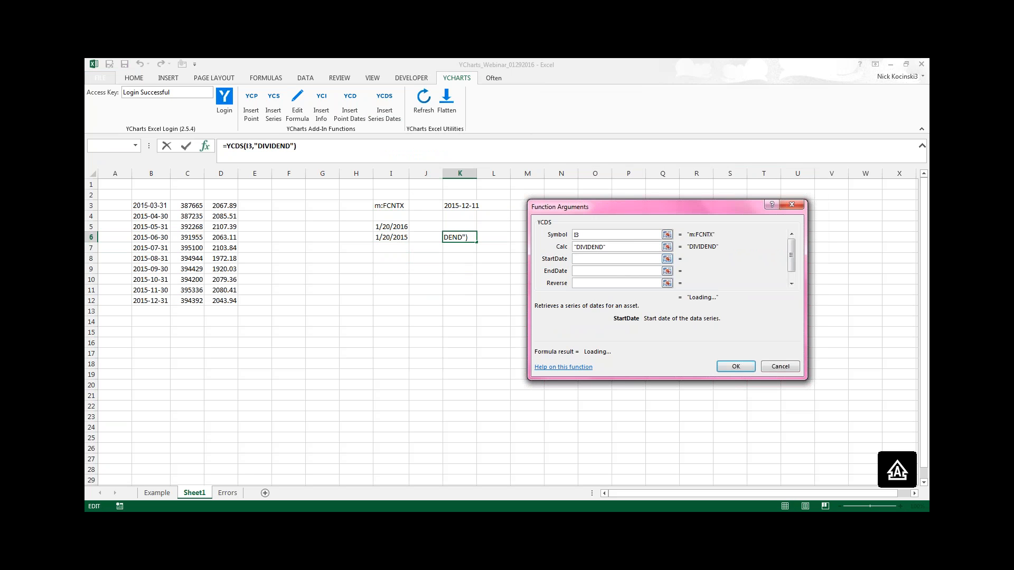
- Complete the YCDS array formula with StartDate I6 and EndDate I5, and autofit column K to its contents
{"action": "left_click", "coordinate": [395, 237]}
{"action": "key", "text": "Tab"}
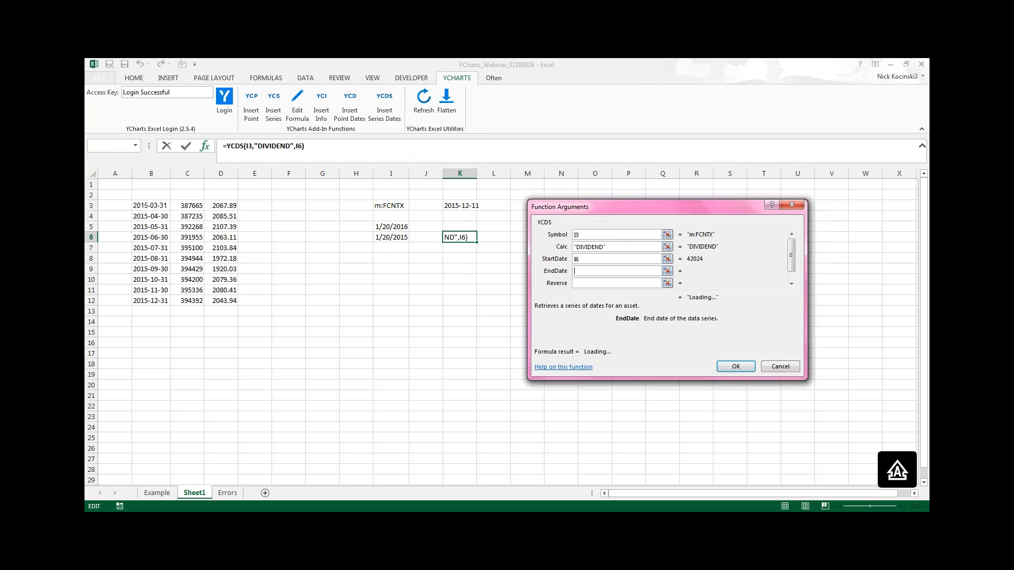
{"action": "left_click", "coordinate": [398, 226]}
{"action": "key", "text": "ctrl+shift+Return"}
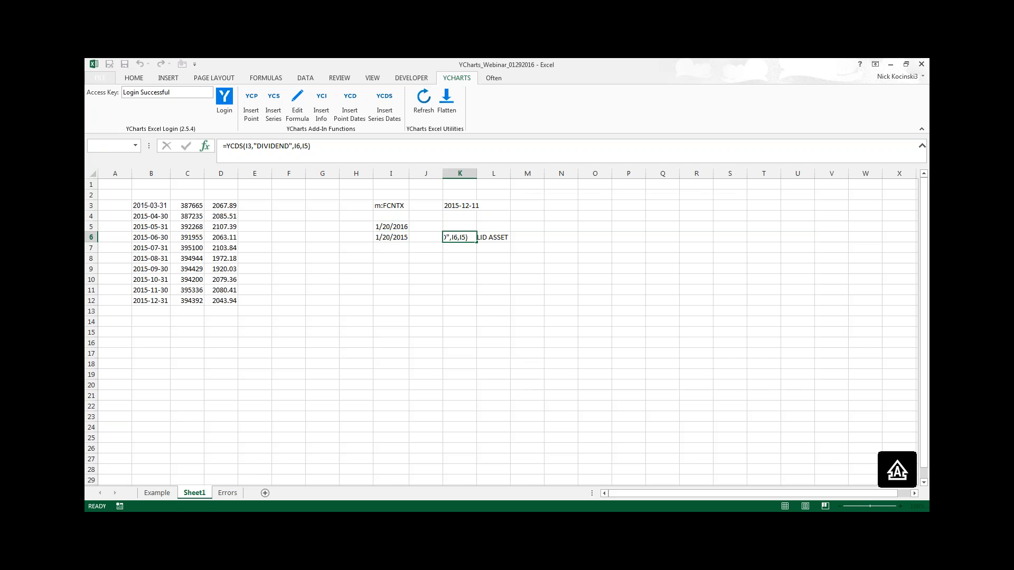
{"action": "left_click", "coordinate": [493, 259]}
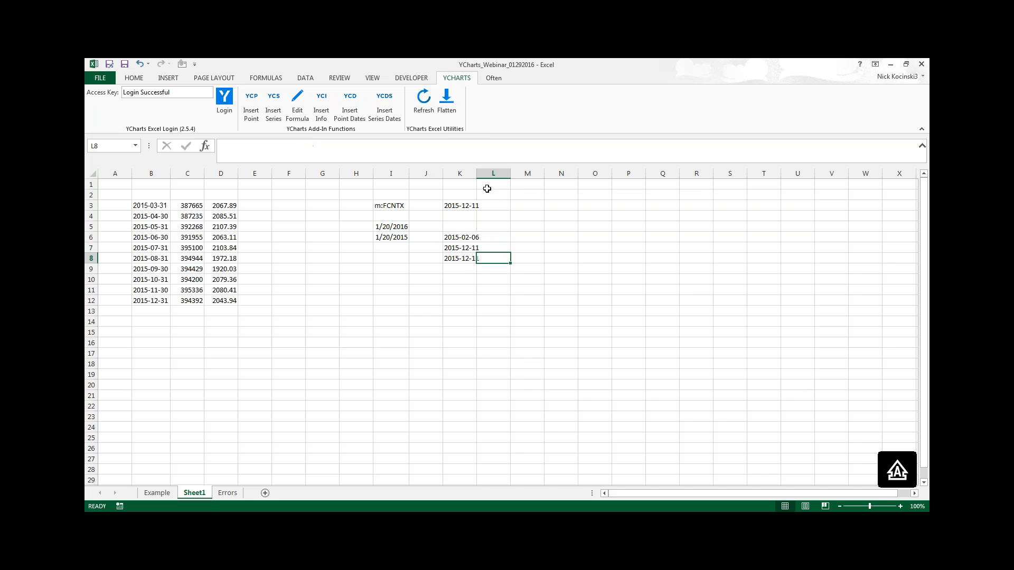
{"action": "double_click", "coordinate": [476, 167]}
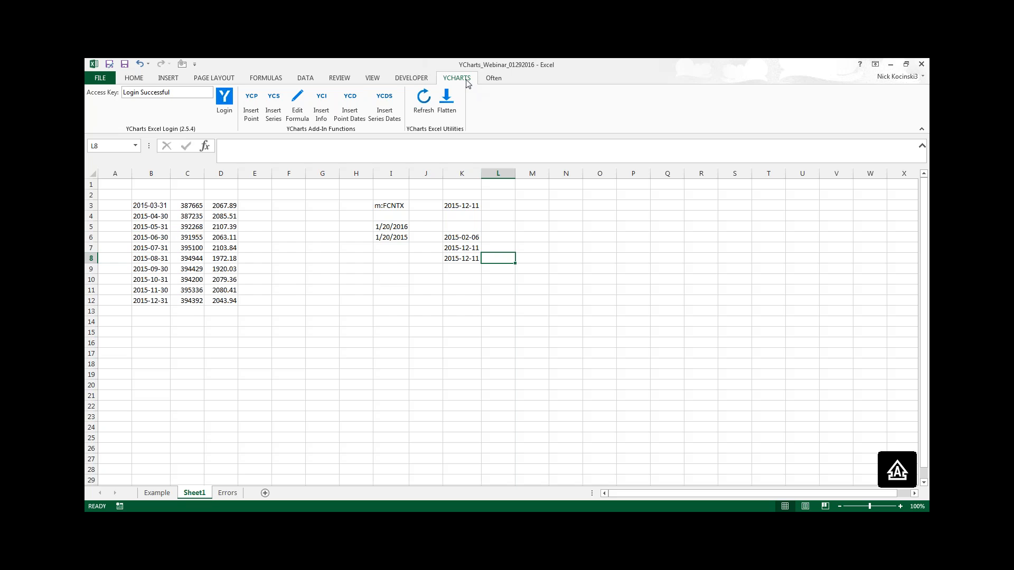
- Examine the add-ins list in Excel Options for the YCharts Excel Add-in entry of type Excel Add-in
{"action": "left_click", "coordinate": [93, 80]}
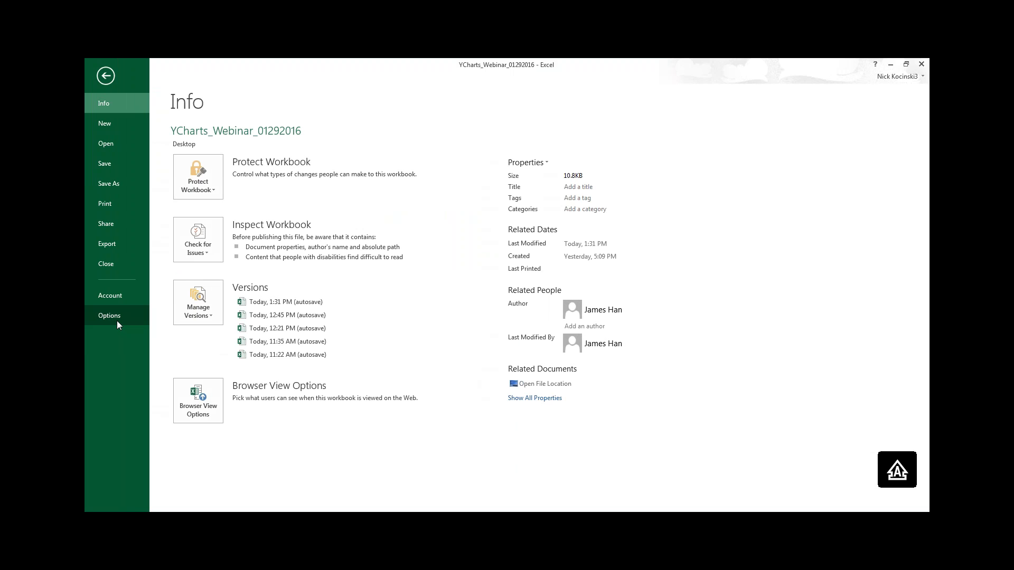
{"action": "left_click", "coordinate": [117, 322]}
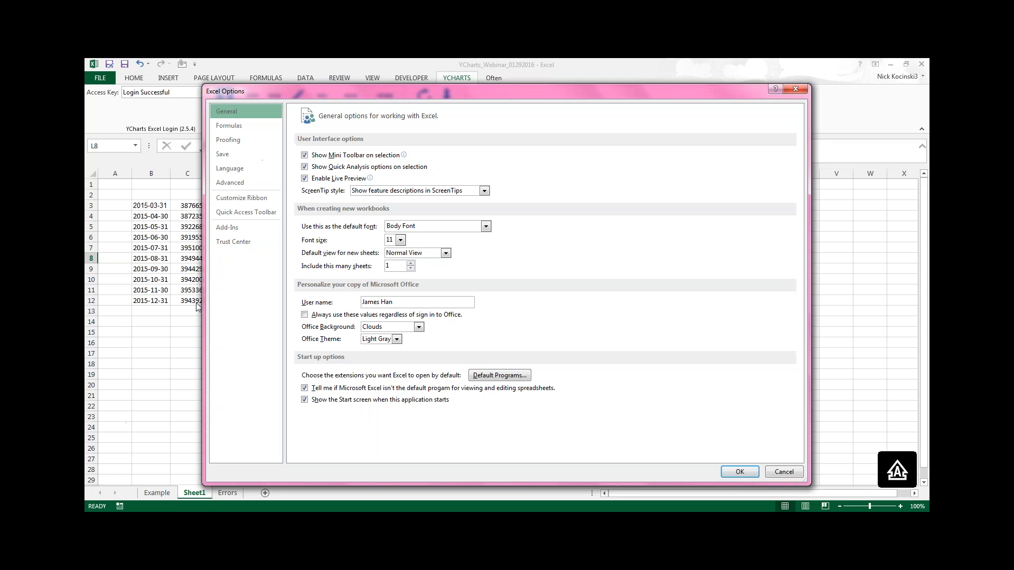
{"action": "left_click_drag", "start_coordinate": [312, 94], "coordinate": [205, 75]}
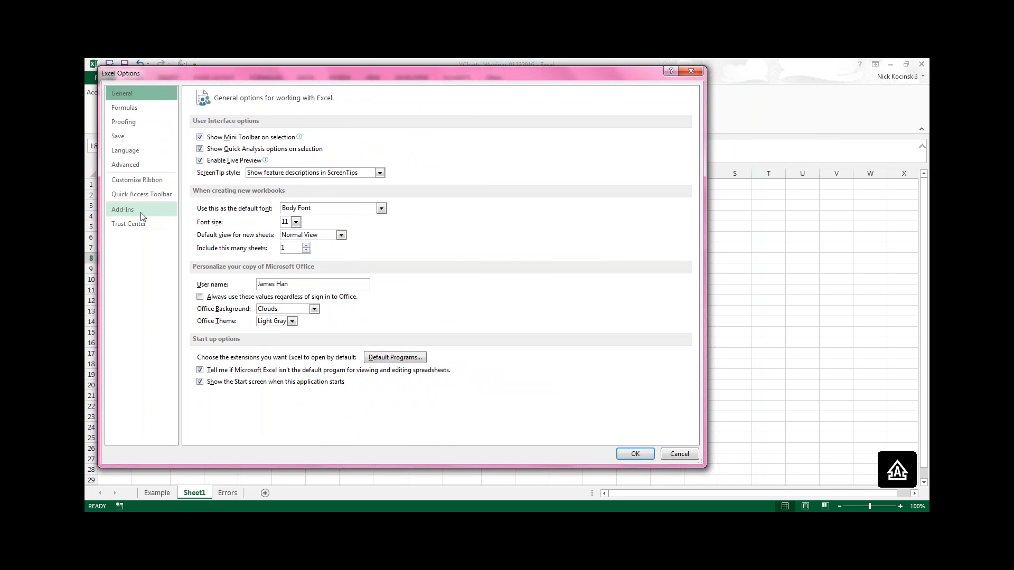
{"action": "left_click", "coordinate": [140, 213]}
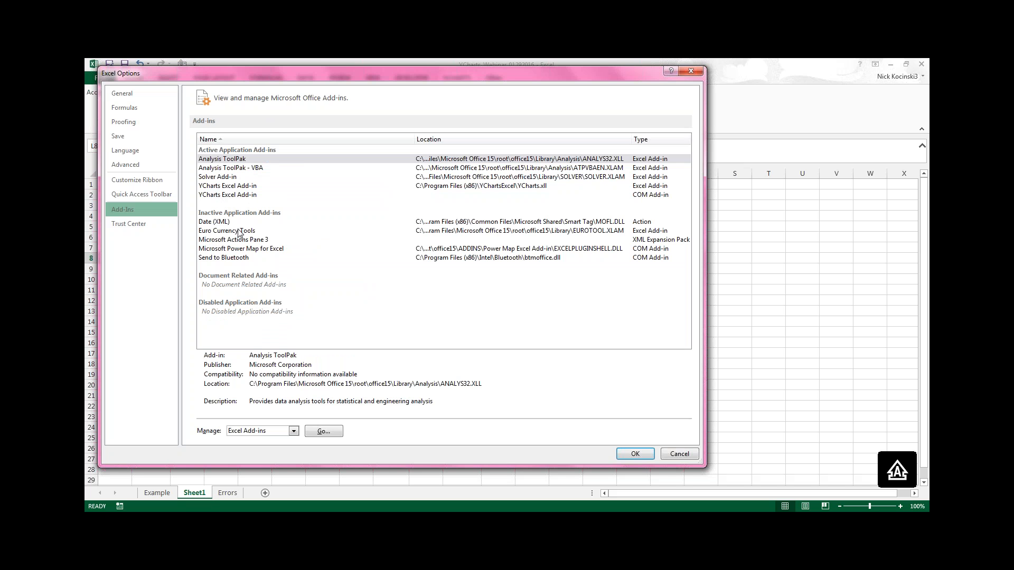
{"action": "left_click", "coordinate": [634, 187]}
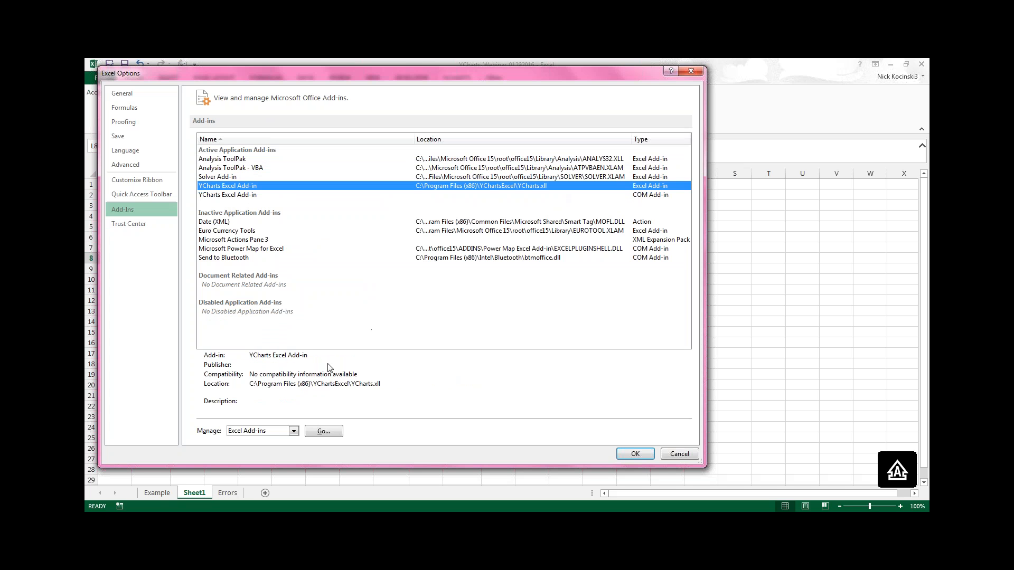
- Check the YCharts Excel Add-in's enabled state among the COM Add-ins and accept the list
{"action": "left_click", "coordinate": [274, 432]}
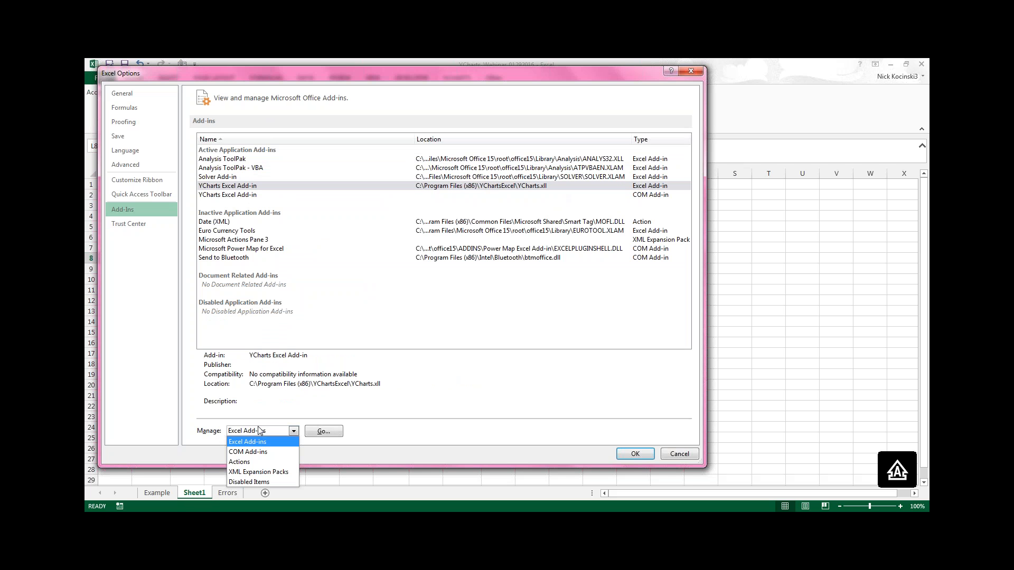
{"action": "left_click", "coordinate": [256, 454]}
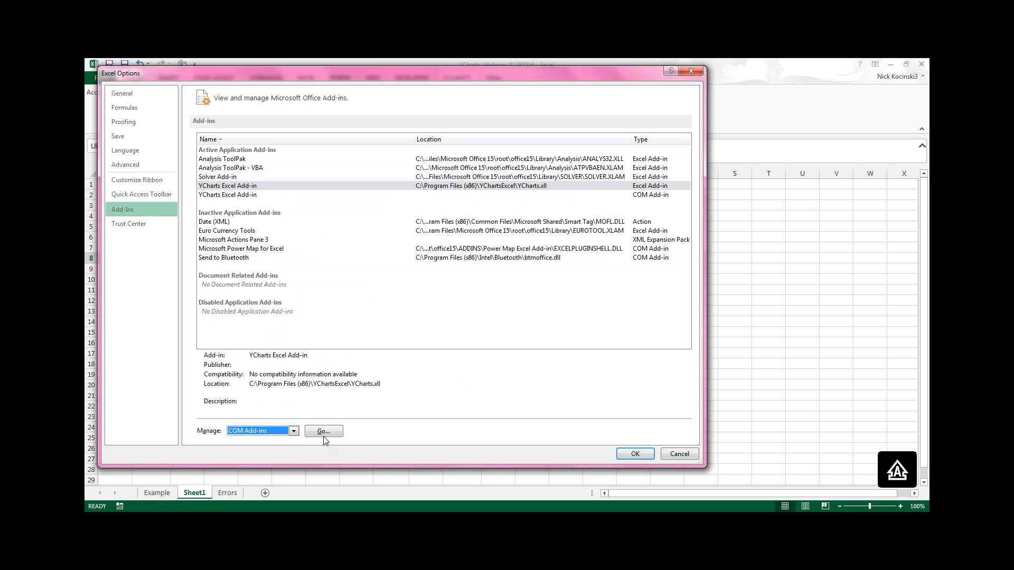
{"action": "left_click", "coordinate": [323, 432]}
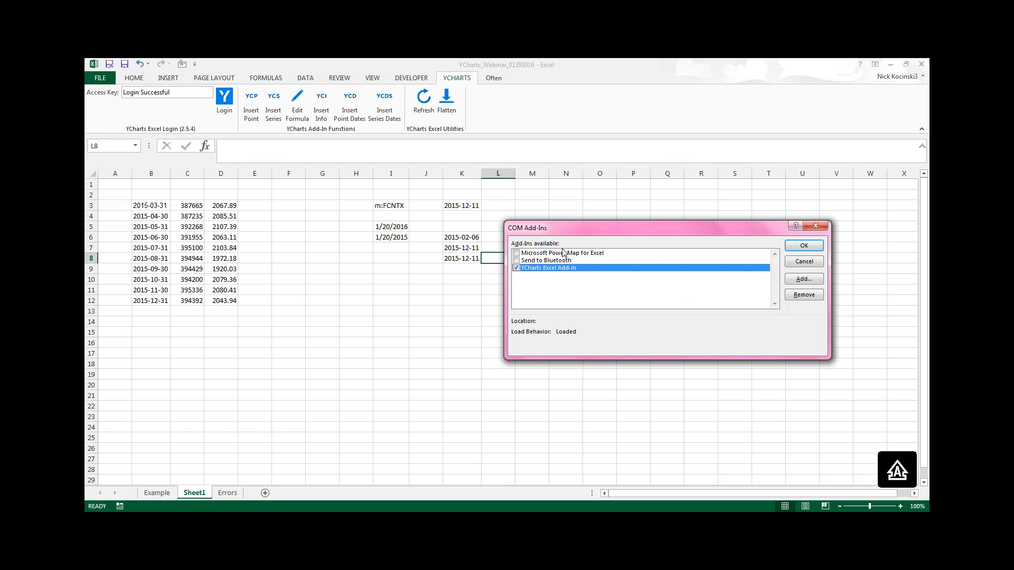
{"action": "left_click_drag", "start_coordinate": [561, 222], "coordinate": [414, 211]}
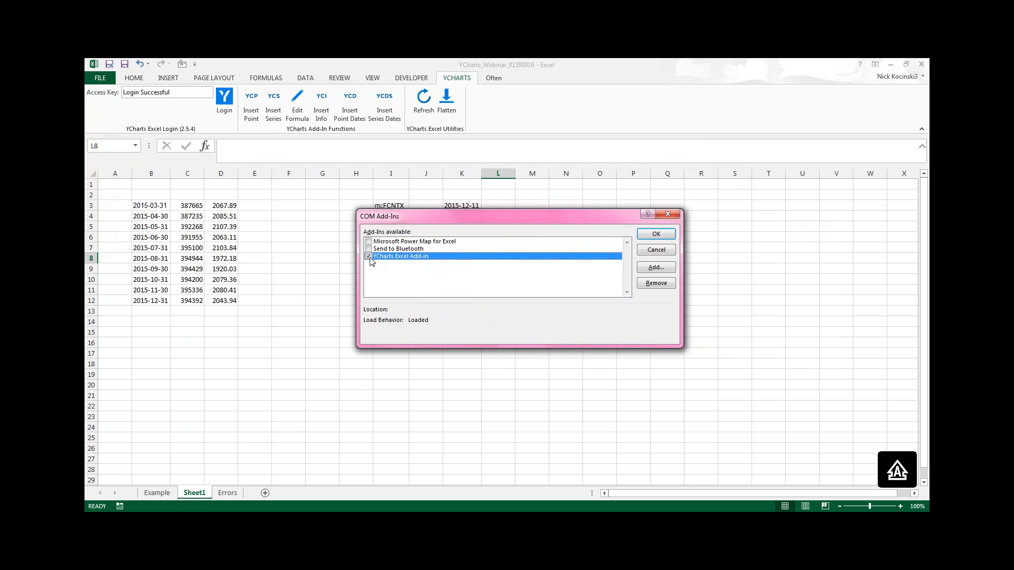
{"action": "left_click", "coordinate": [656, 234]}
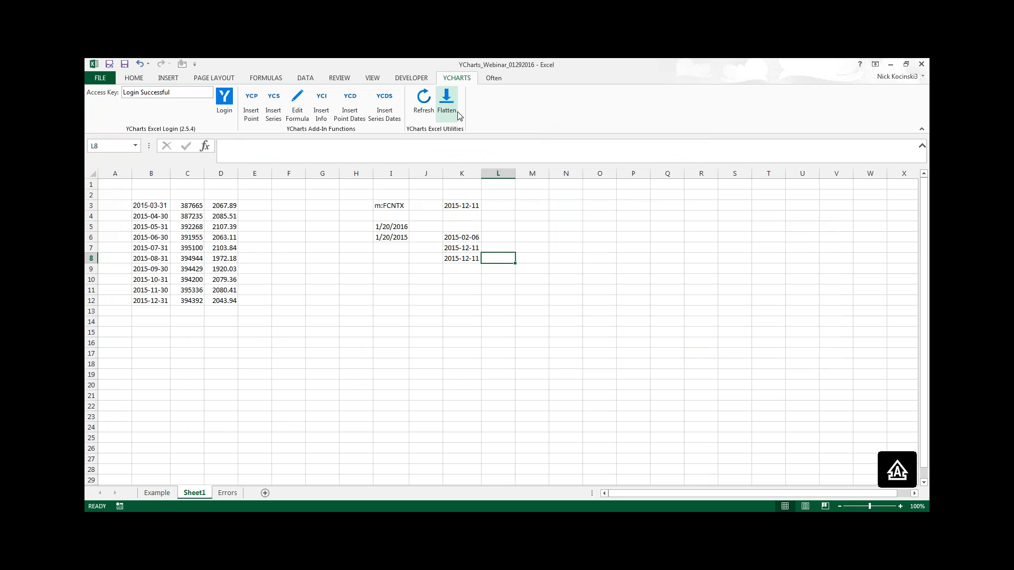
- Check the Disabled Items list in Excel Options' add-in settings for the YCharts add-in and leave without re-enabling anything
{"action": "left_click", "coordinate": [90, 78]}
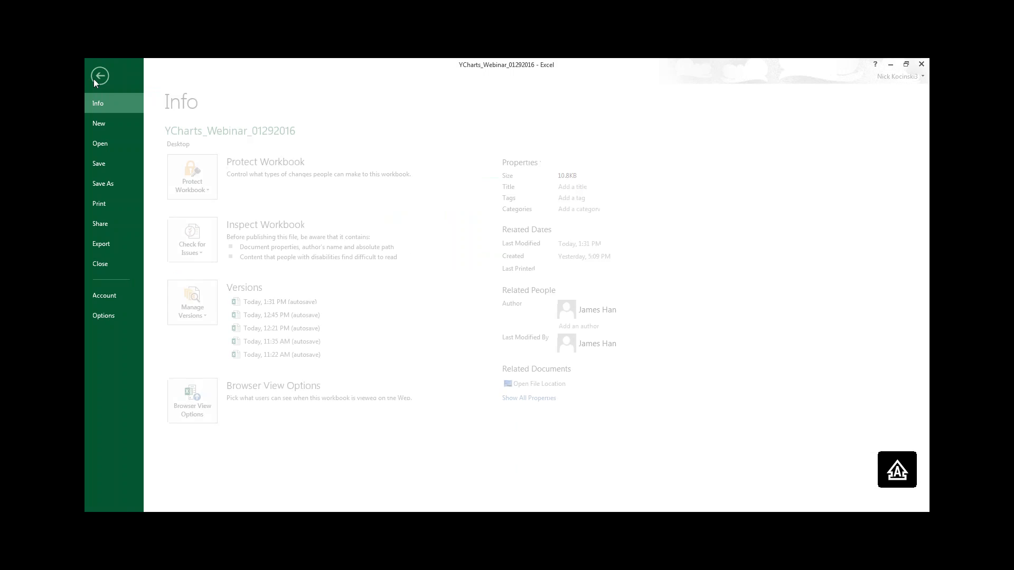
{"action": "left_click", "coordinate": [119, 319]}
{"action": "left_click", "coordinate": [132, 211]}
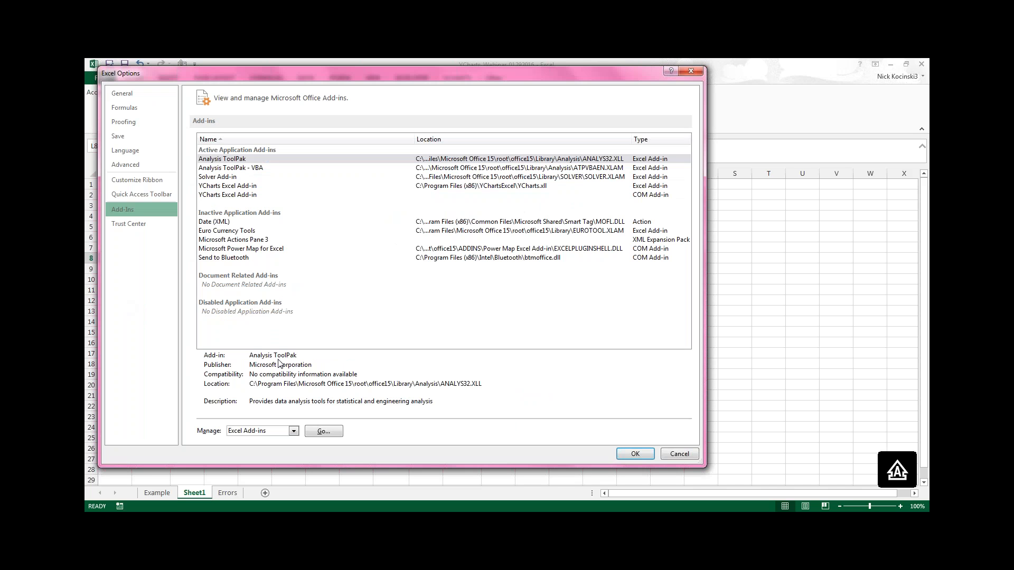
{"action": "left_click", "coordinate": [251, 432]}
{"action": "left_click", "coordinate": [258, 481]}
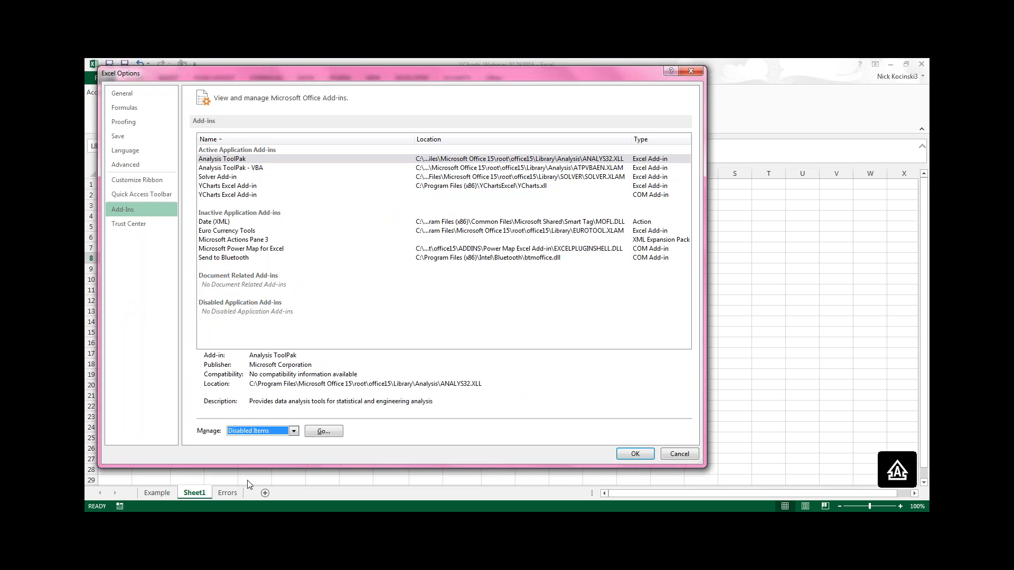
{"action": "left_click", "coordinate": [324, 432]}
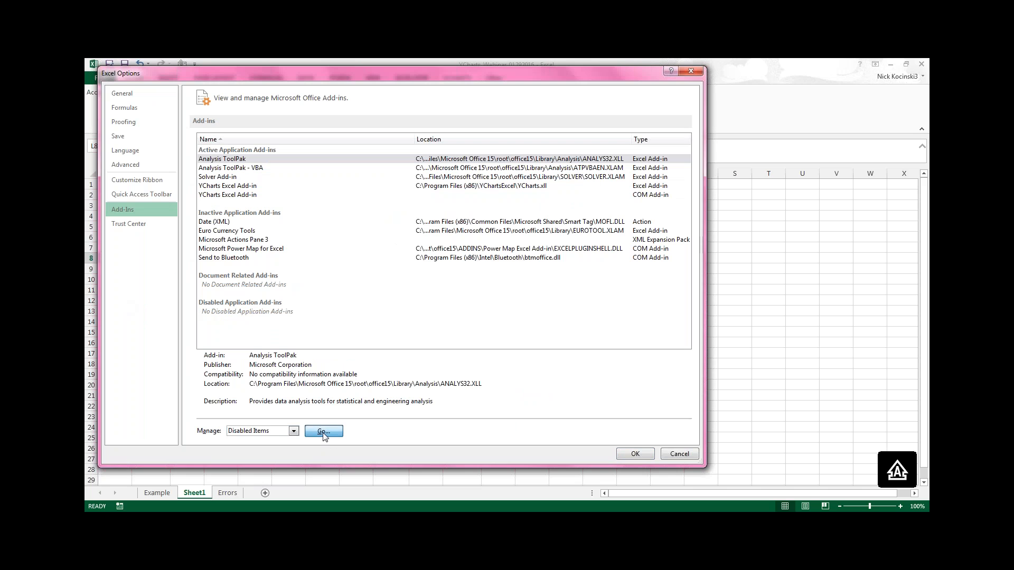
{"action": "left_click_drag", "start_coordinate": [471, 220], "coordinate": [379, 191]}
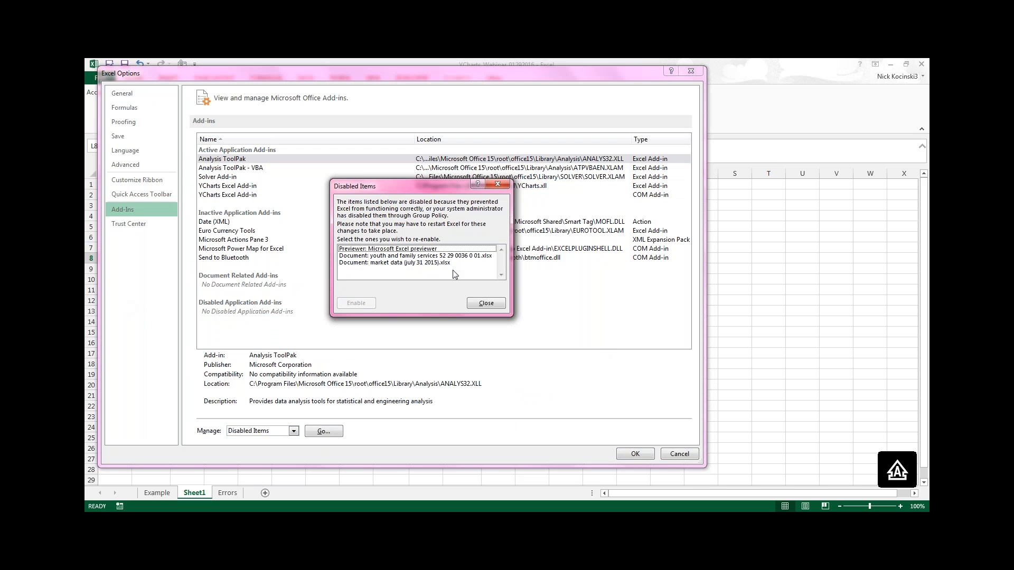
{"action": "left_click", "coordinate": [431, 257]}
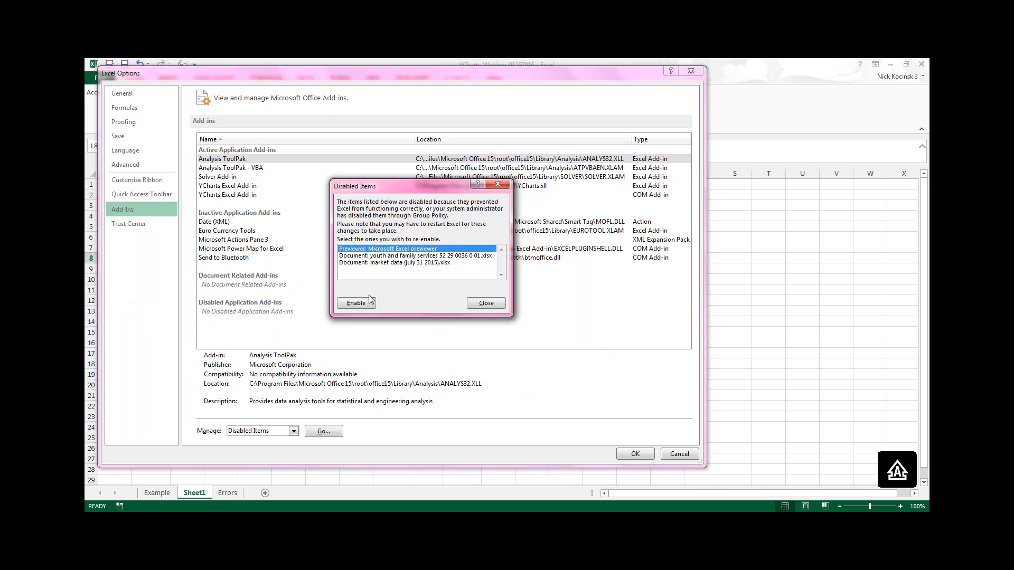
{"action": "left_click", "coordinate": [487, 303]}
{"action": "left_click", "coordinate": [685, 456]}
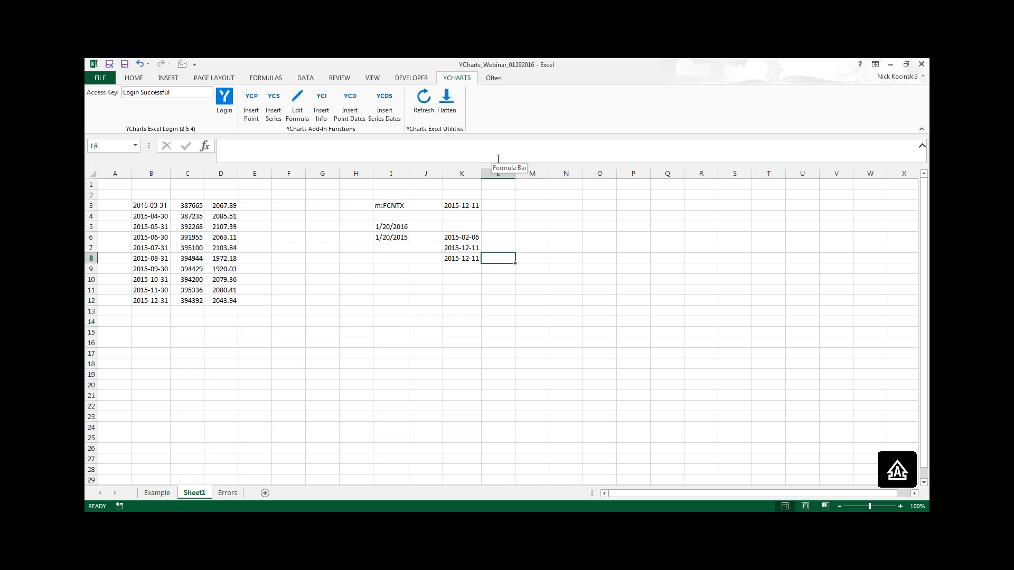
- On the Errors sheet, change the calculation name in E11 of the NO DATA example to ONE_year_total_return
{"action": "left_click", "coordinate": [227, 492]}
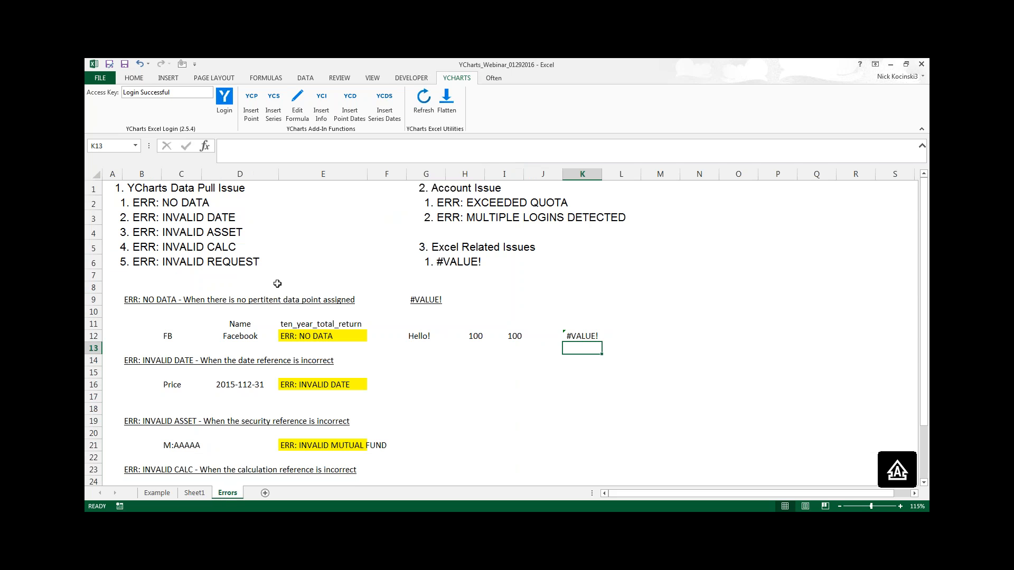
{"action": "left_click", "coordinate": [168, 230]}
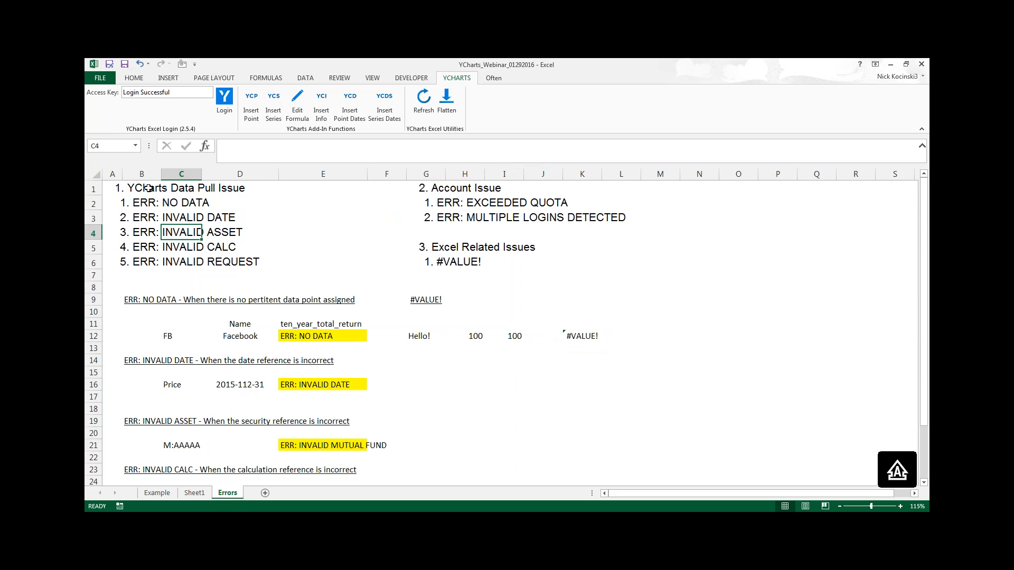
{"action": "left_click", "coordinate": [308, 339]}
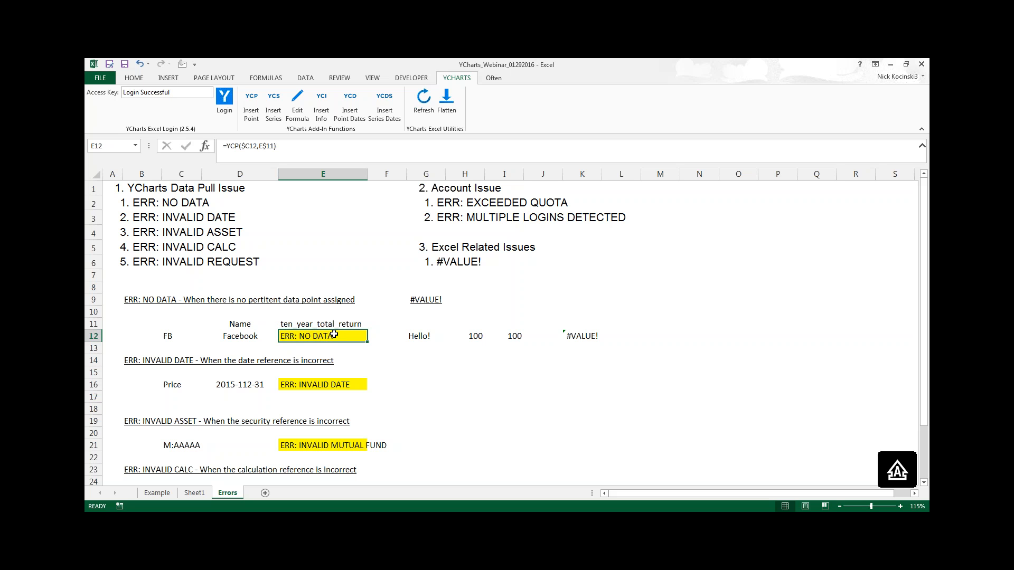
{"action": "left_click", "coordinate": [294, 326]}
{"action": "double_click", "coordinate": [233, 146]}
{"action": "left_click", "coordinate": [241, 146]}
{"action": "key", "text": "shift+Right"}
{"action": "key", "text": "shift+Right"}
{"action": "key", "text": "shift+Right"}
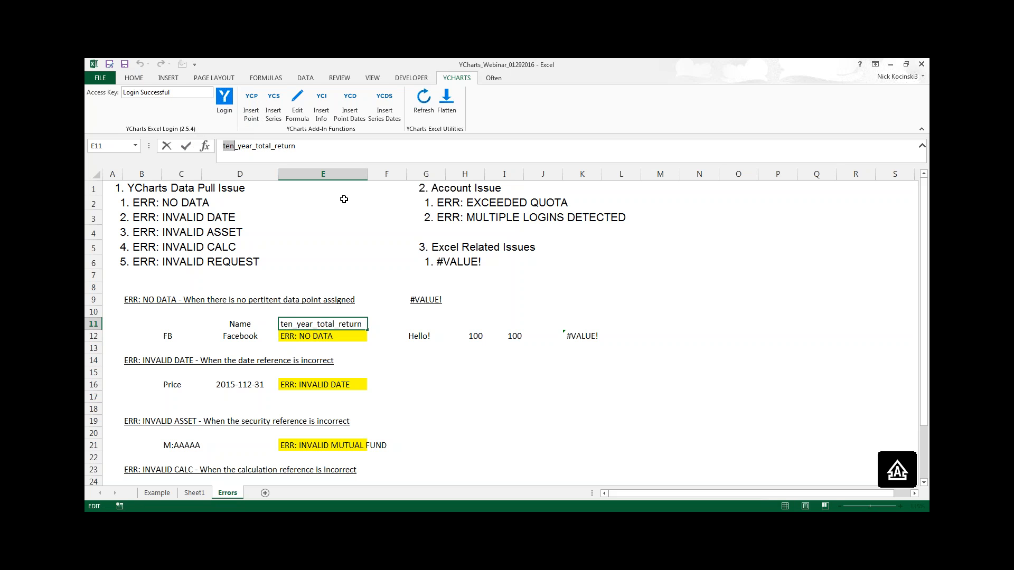
{"action": "type", "text": "ONE"}
{"action": "key", "text": "Return"}
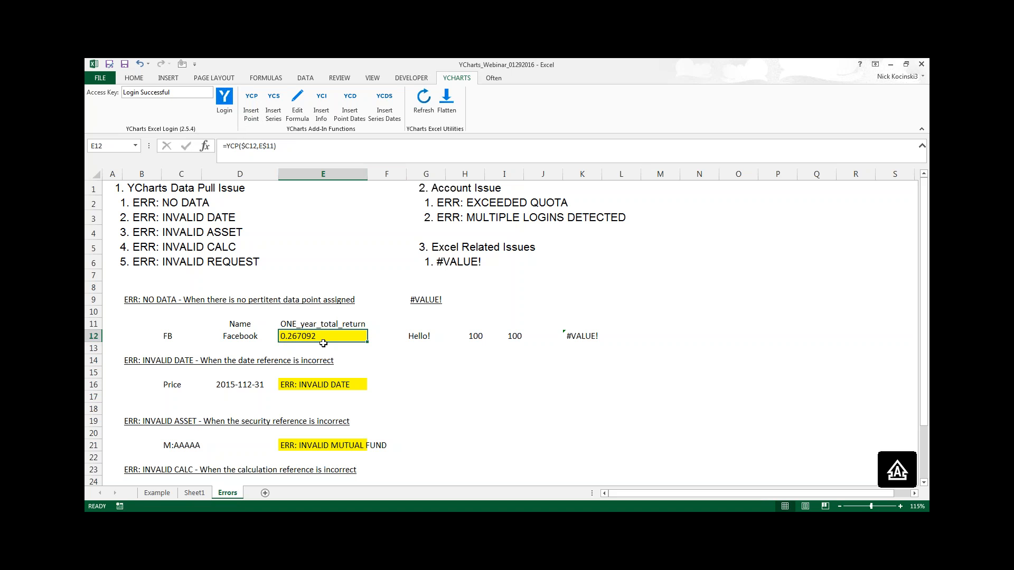
- Correct the date in D16 of the INVALID DATE example to 2015-12-31 and inspect the formula in E16
{"action": "left_click", "coordinate": [131, 359]}
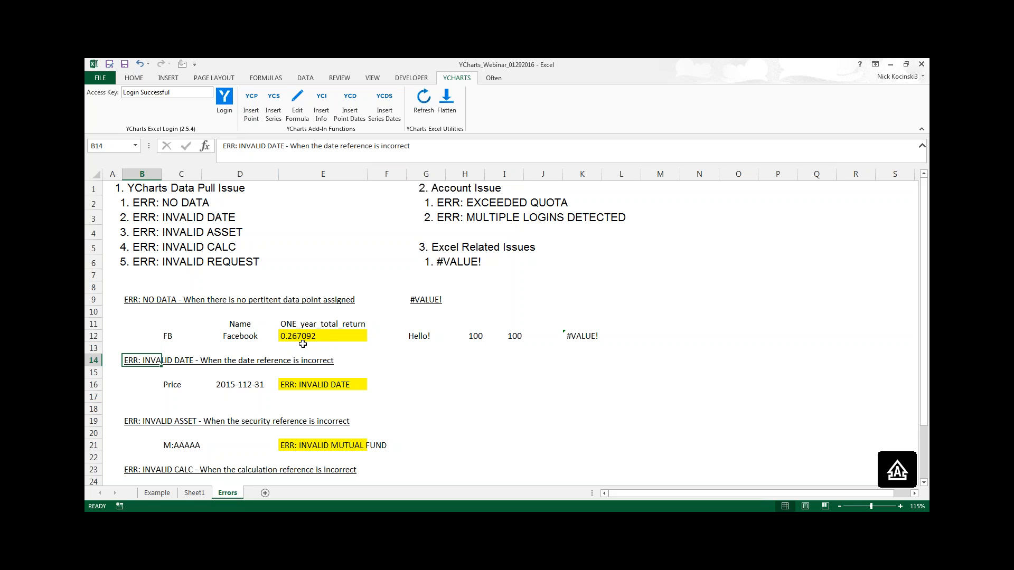
{"action": "left_click", "coordinate": [239, 385]}
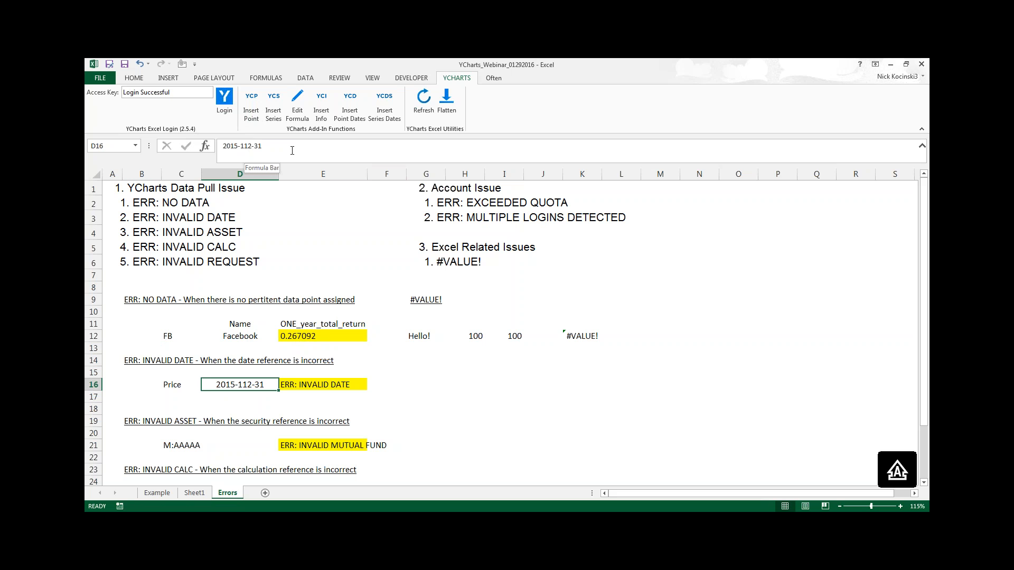
{"action": "left_click", "coordinate": [248, 149]}
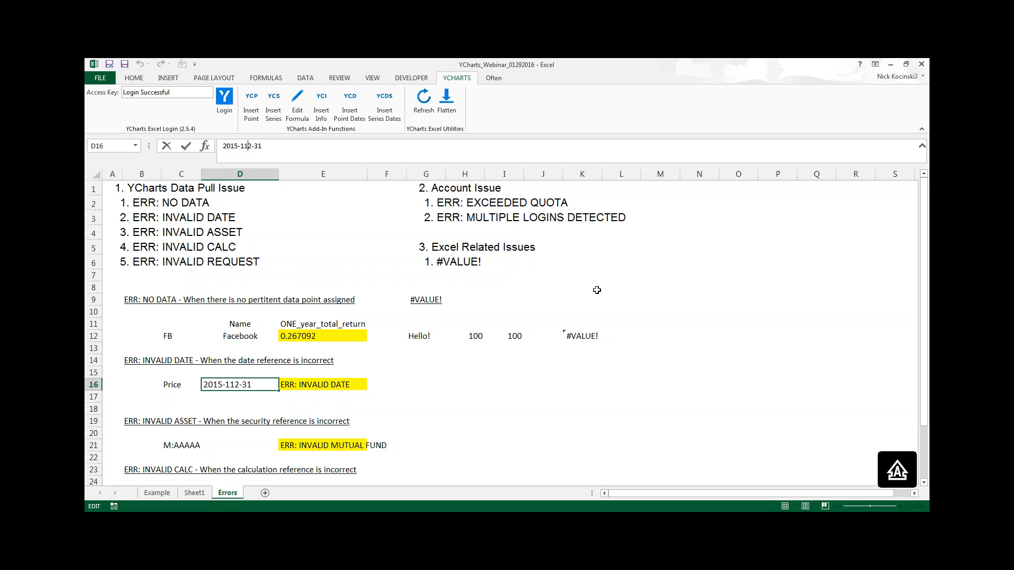
{"action": "key", "text": "BackSpace"}
{"action": "key", "text": "Return"}
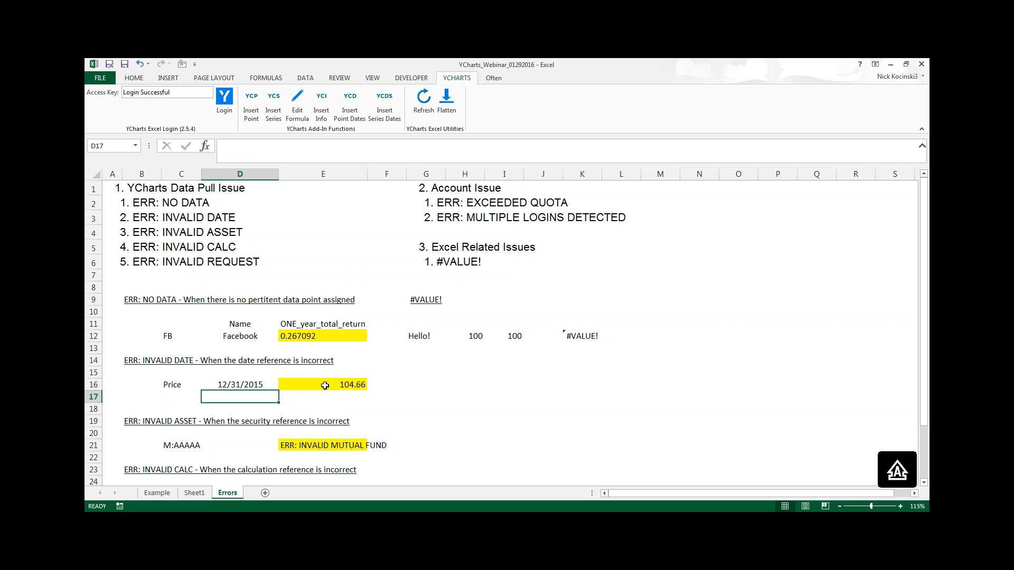
{"action": "left_click", "coordinate": [325, 385]}
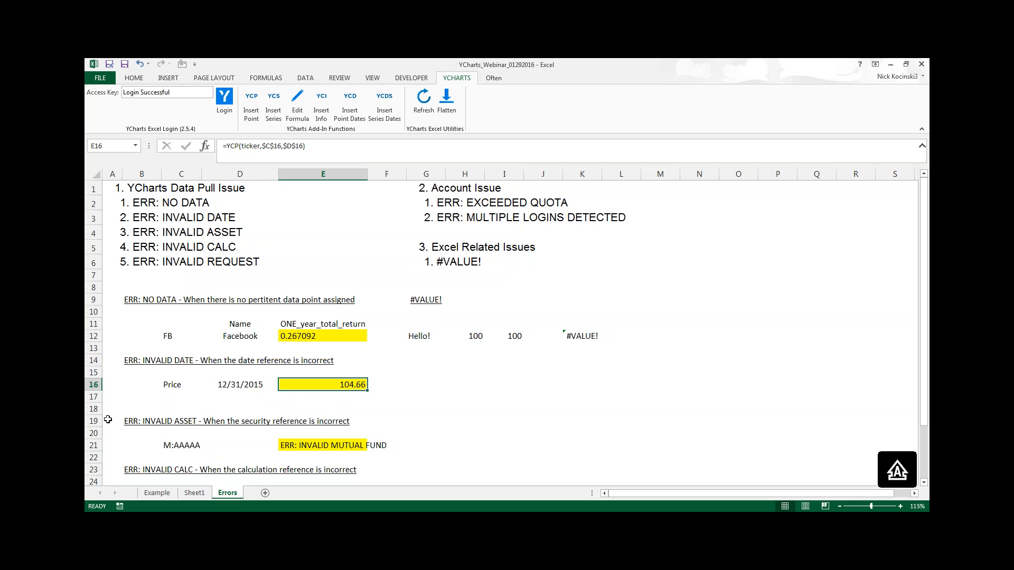
- Correct the security in C21 of the INVALID ASSET example to M:PTTRX
{"action": "left_click", "coordinate": [130, 422]}
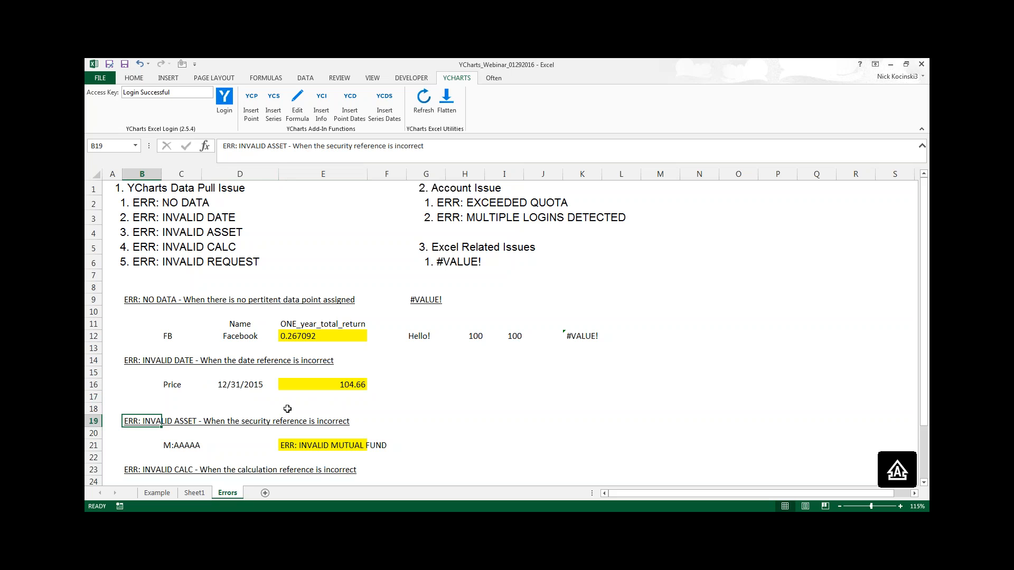
{"action": "scroll", "coordinate": [288, 409], "scroll_direction": "down", "scroll_amount": 4}
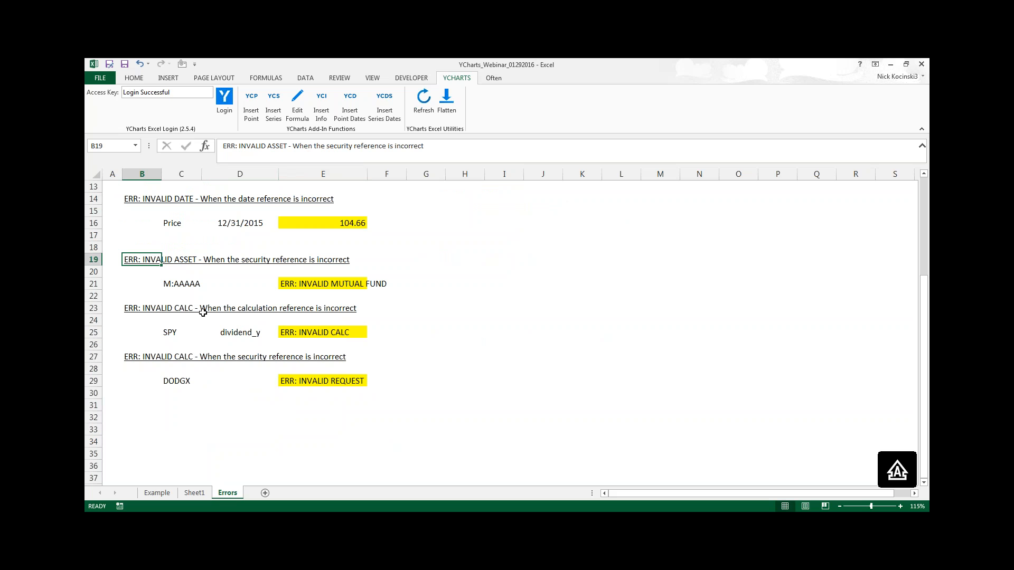
{"action": "left_click", "coordinate": [177, 285]}
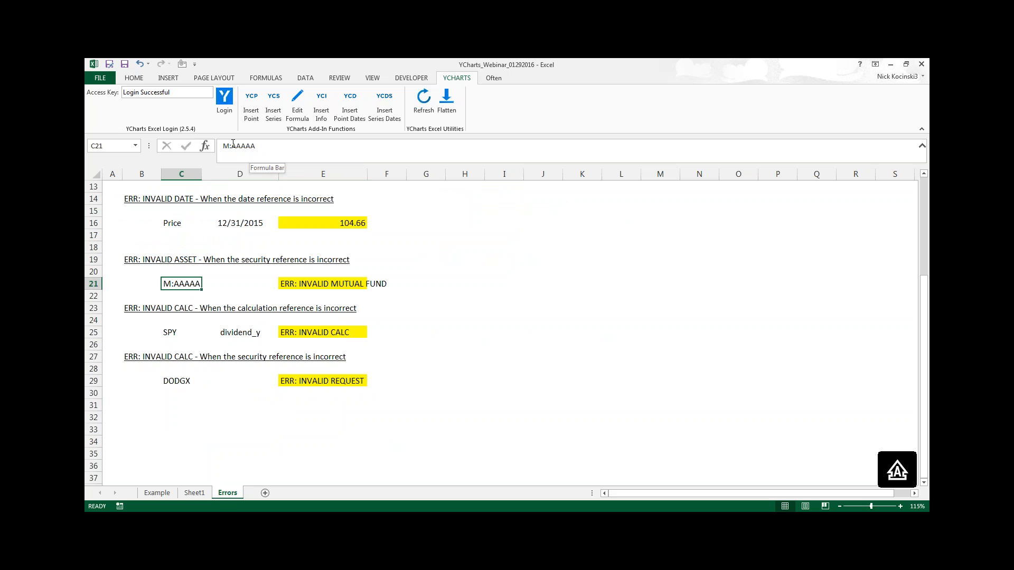
{"action": "double_click", "coordinate": [234, 146]}
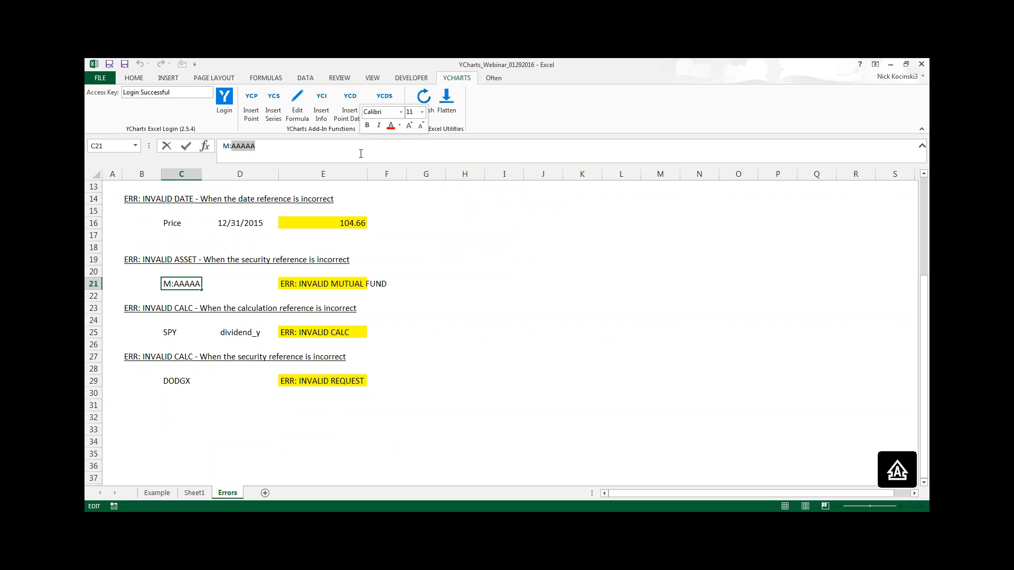
{"action": "type", "text": "pt"}
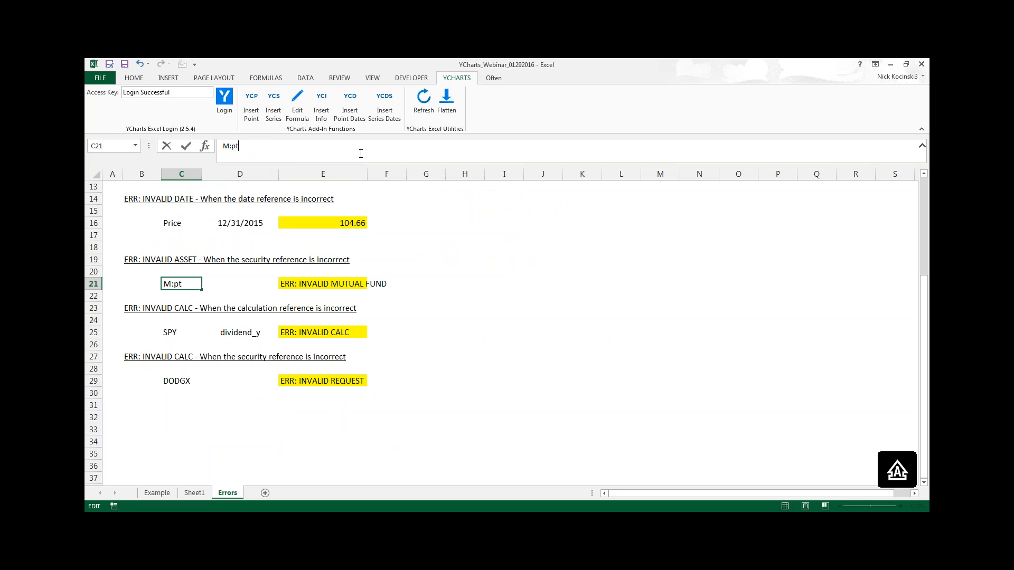
{"action": "key", "text": "BackSpace"}
{"action": "key", "text": "BackSpace"}
{"action": "type", "text": "PTTRX"}
{"action": "key", "text": "Return"}
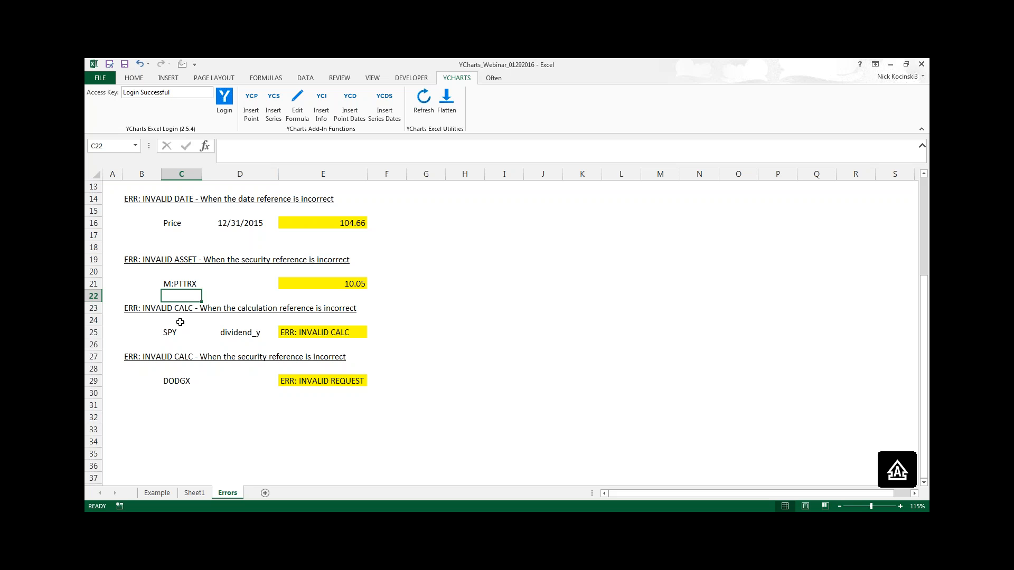
- Complete the calculation name in D25 for SPY as dividend_yield and inspect the formula in E25
{"action": "left_click", "coordinate": [248, 336]}
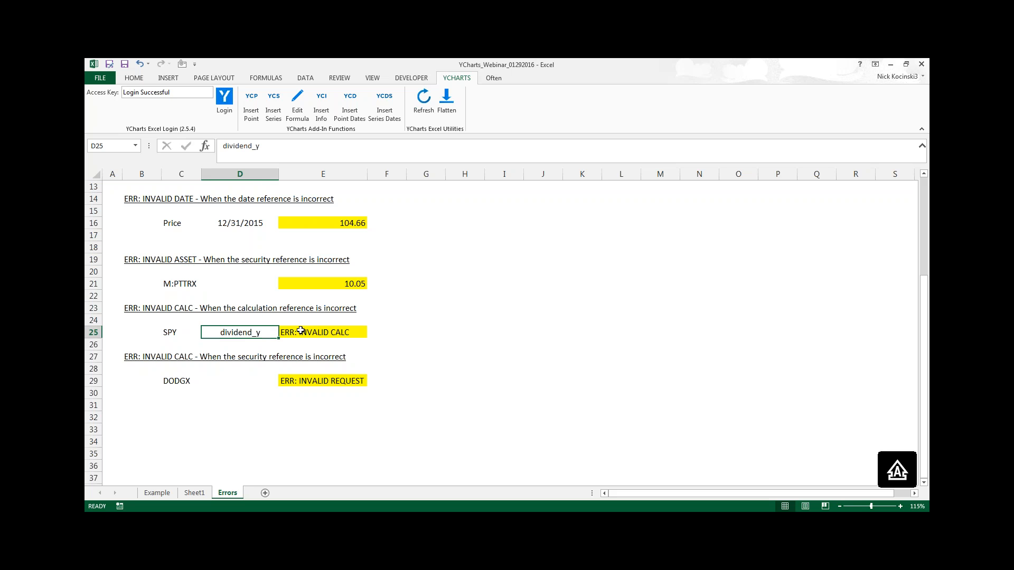
{"action": "left_click", "coordinate": [291, 152]}
{"action": "type", "text": "IE"}
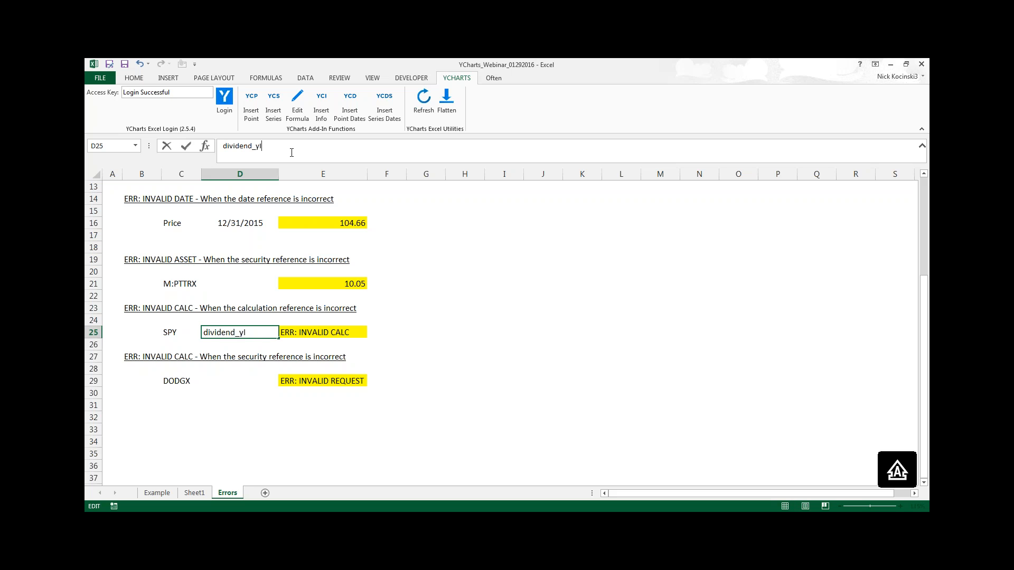
{"action": "key", "text": "BackSpace"}
{"action": "key", "text": "BackSpace"}
{"action": "type", "text": "ield"}
{"action": "key", "text": "Return"}
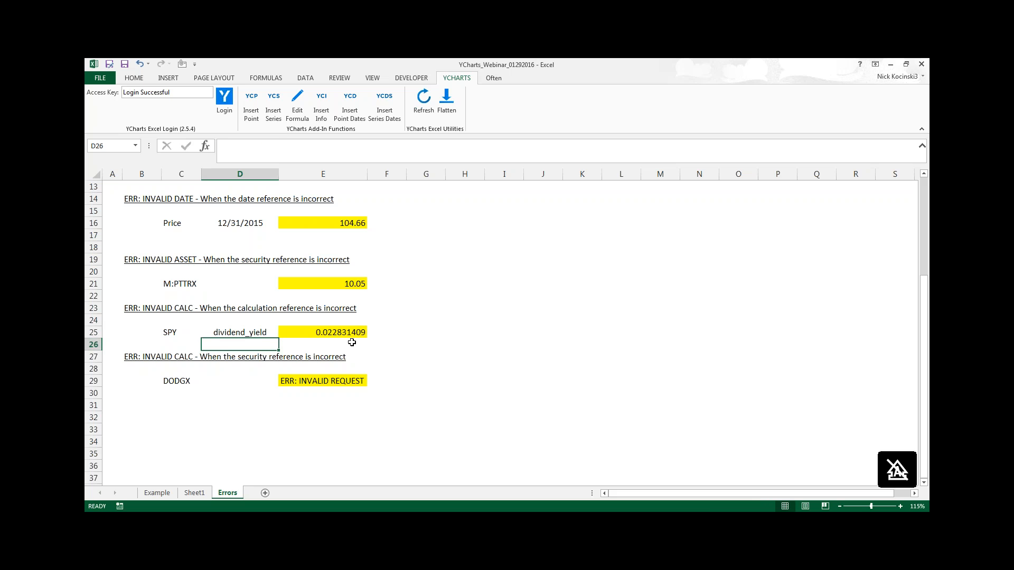
{"action": "left_click", "coordinate": [326, 332]}
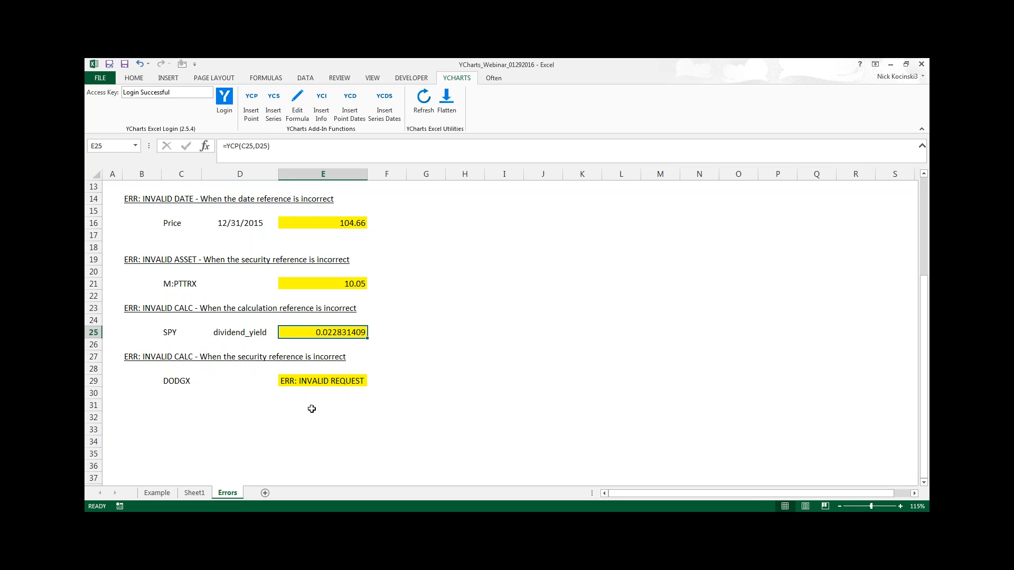
- Inspect the price formula in E29 and add the mutual fund prefix to C29 so it reads M:DODGX
{"action": "left_click", "coordinate": [239, 384]}
{"action": "scroll", "coordinate": [261, 401], "scroll_direction": "up", "scroll_amount": 4}
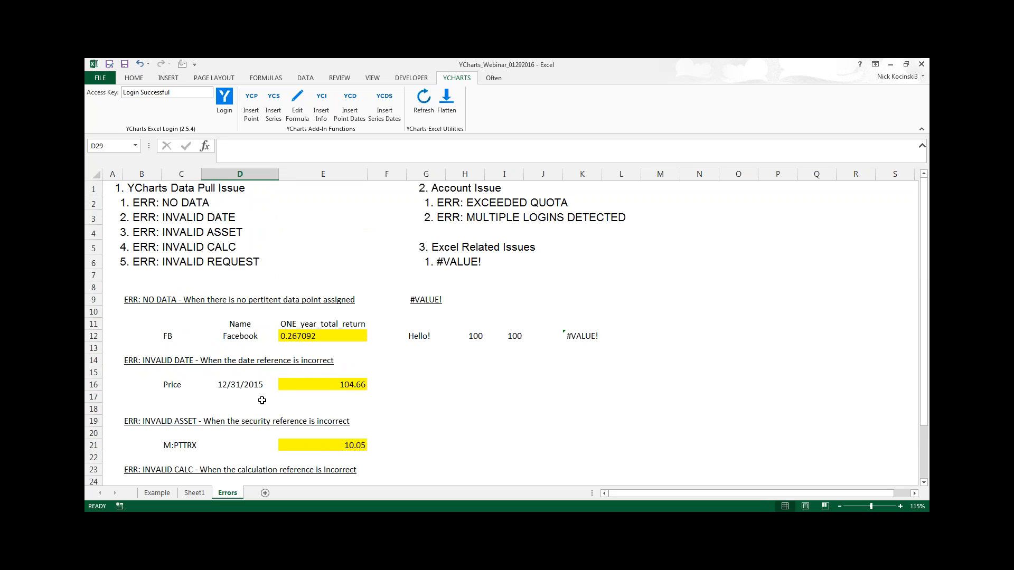
{"action": "scroll", "coordinate": [262, 400], "scroll_direction": "down", "scroll_amount": 4}
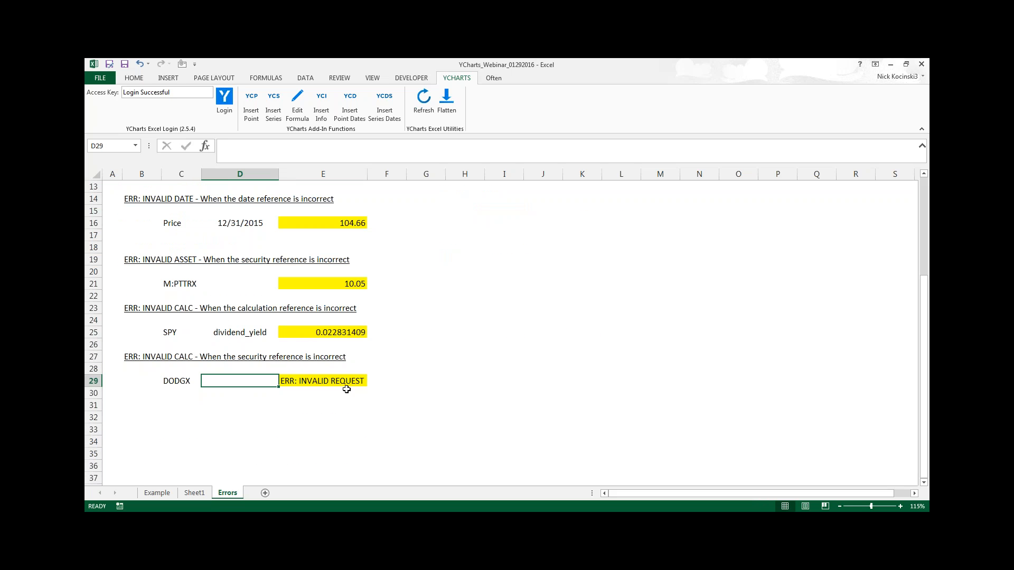
{"action": "left_click", "coordinate": [309, 381]}
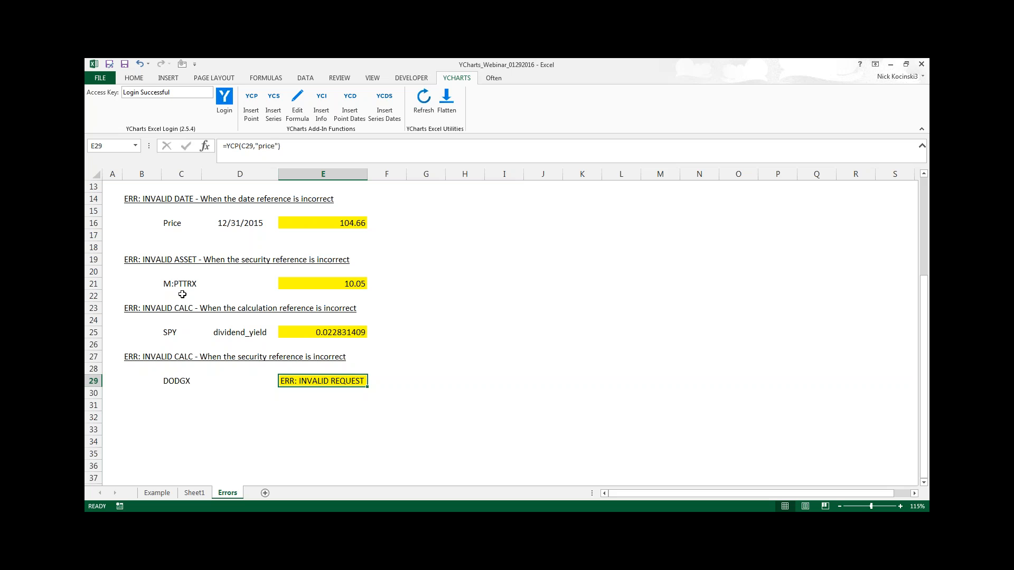
{"action": "left_click", "coordinate": [177, 384]}
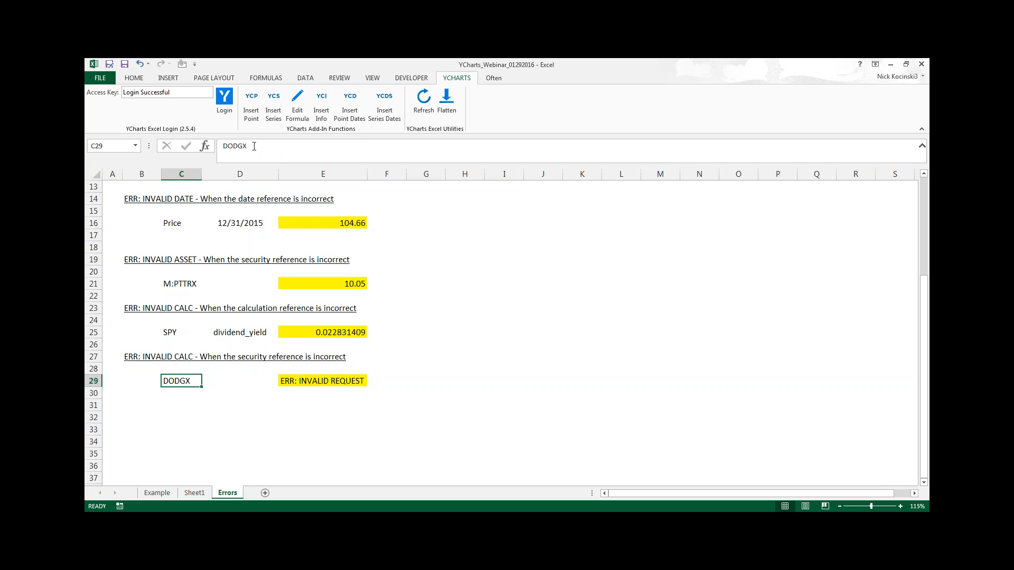
{"action": "left_click", "coordinate": [224, 145]}
{"action": "type", "text": "M:"}
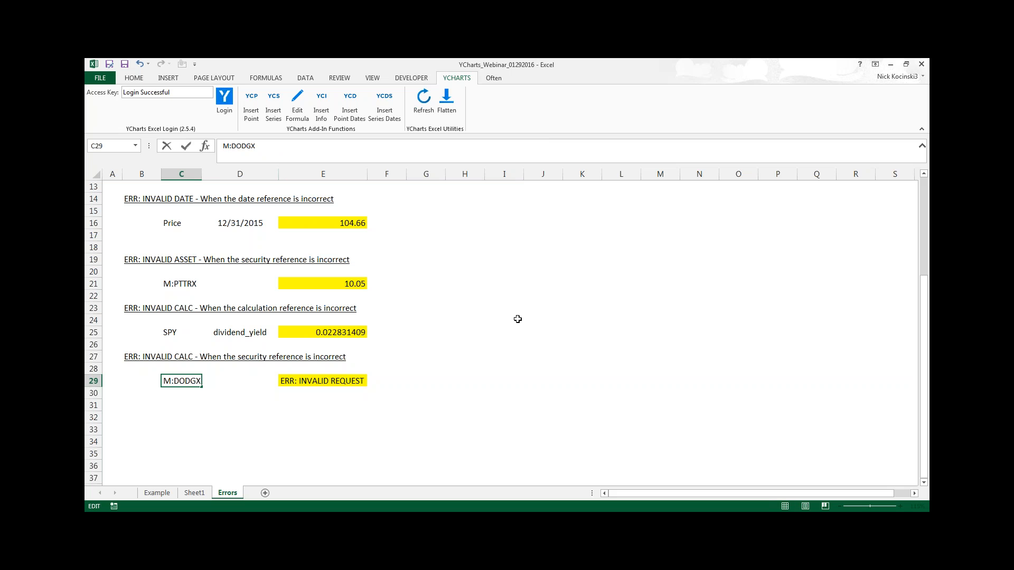
{"action": "key", "text": "Return"}
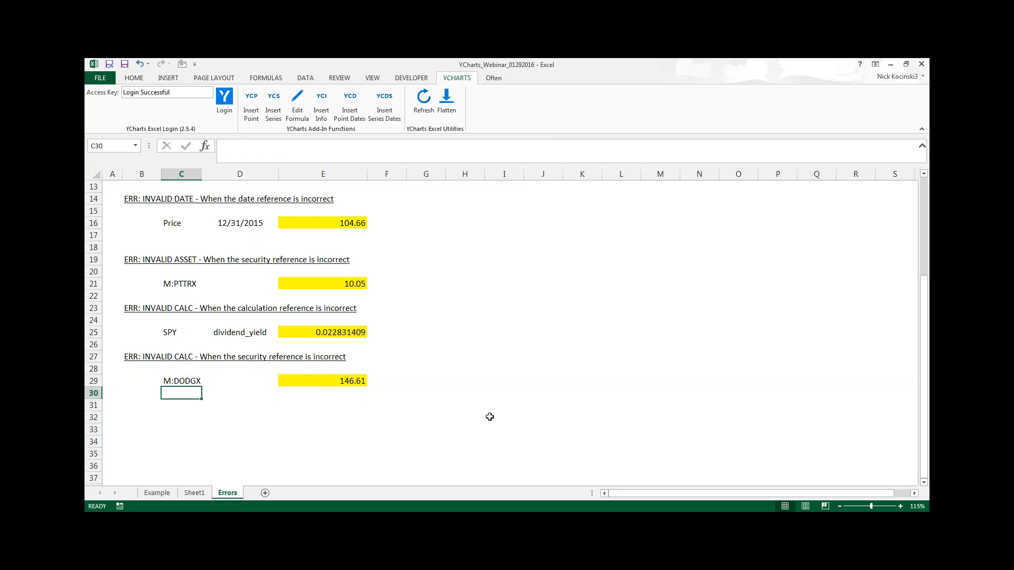
- Fix the #VALUE! example by replacing the text cell reference in K12 so the formula reads =I12+H12
{"action": "scroll", "coordinate": [373, 399], "scroll_direction": "up", "scroll_amount": 4}
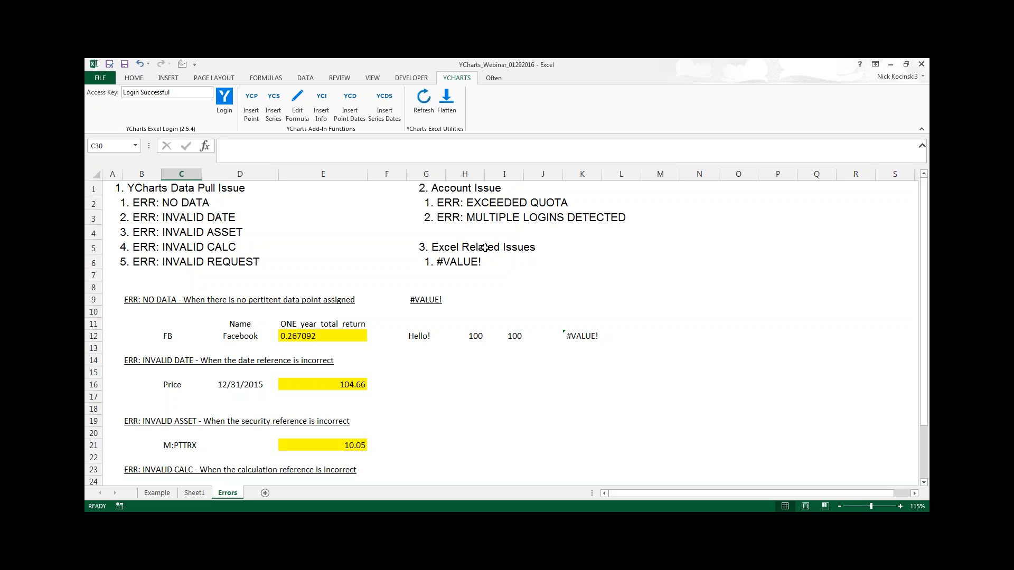
{"action": "left_click", "coordinate": [426, 264]}
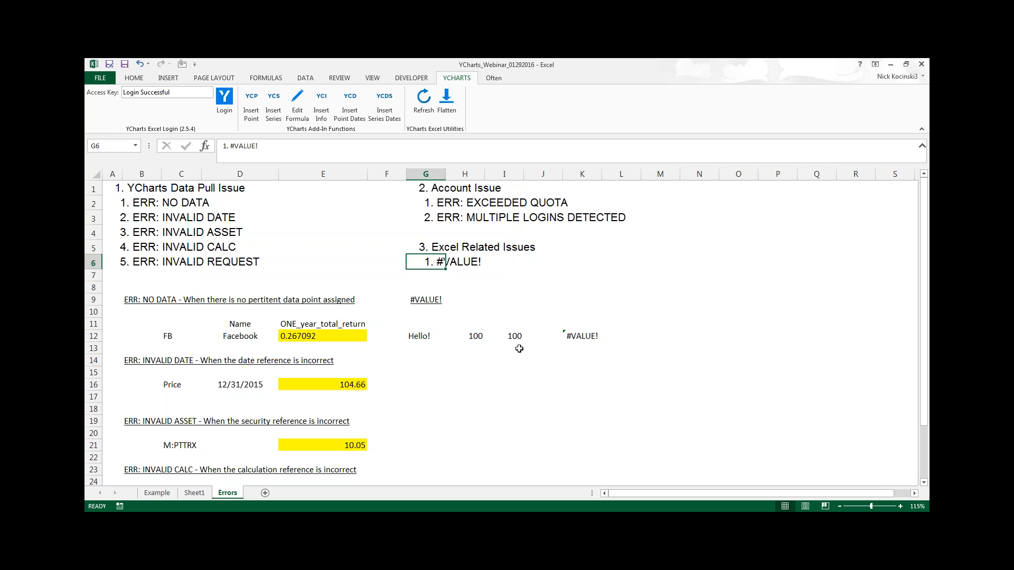
{"action": "left_click", "coordinate": [591, 338]}
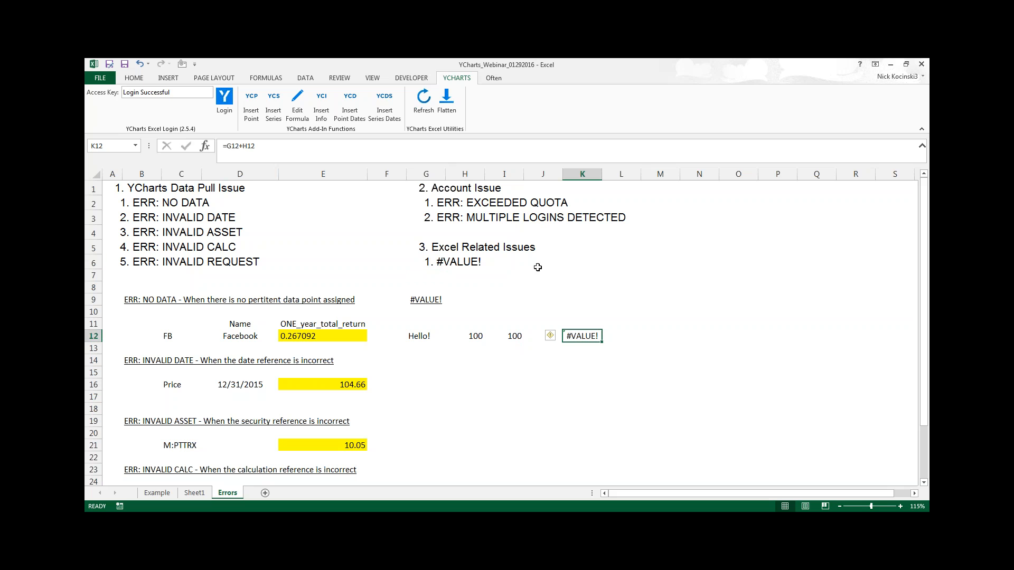
{"action": "left_click", "coordinate": [476, 152]}
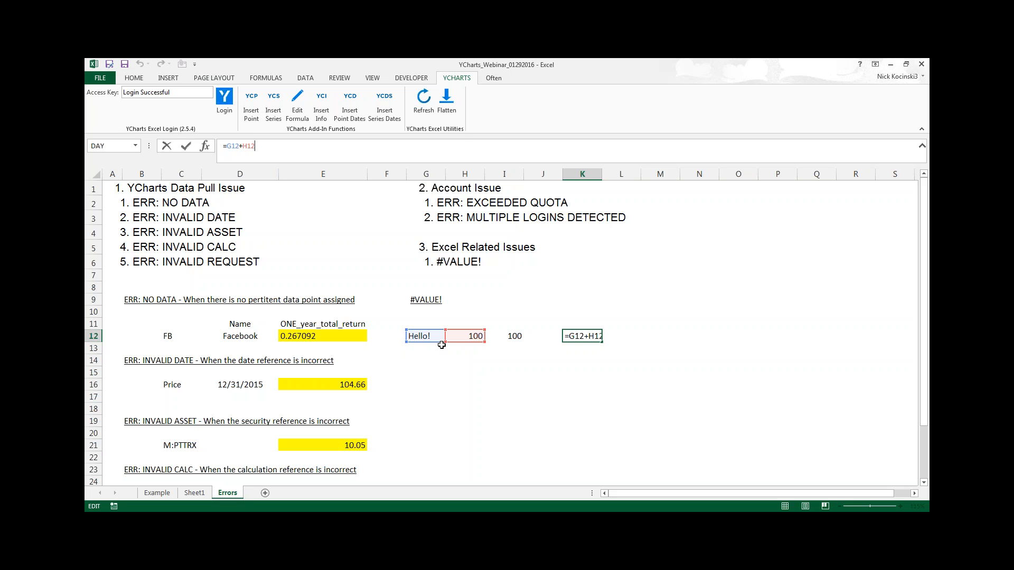
{"action": "left_click_drag", "start_coordinate": [445, 338], "coordinate": [512, 338]}
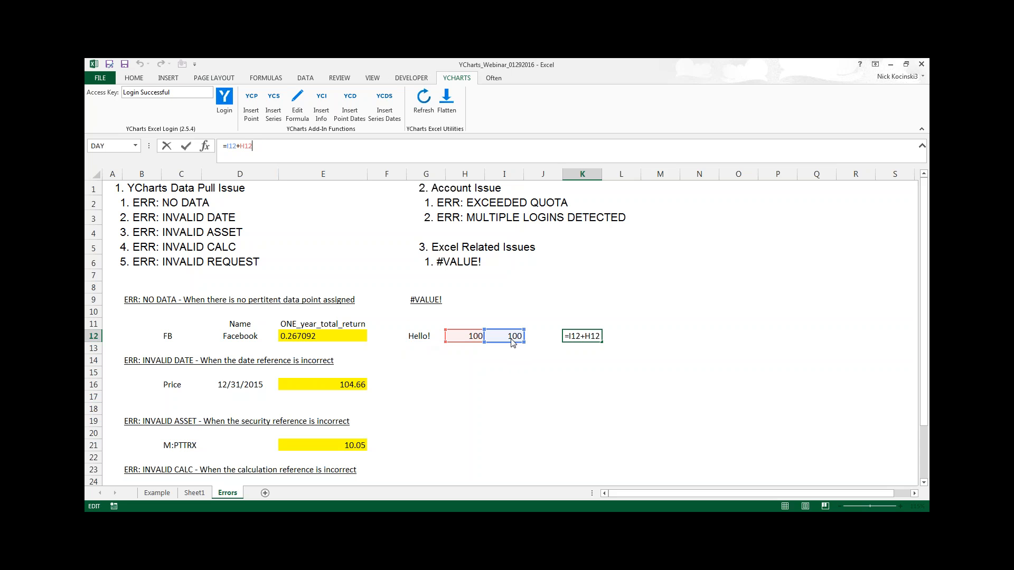
{"action": "key", "text": "Return"}
{"action": "left_click", "coordinate": [582, 336]}
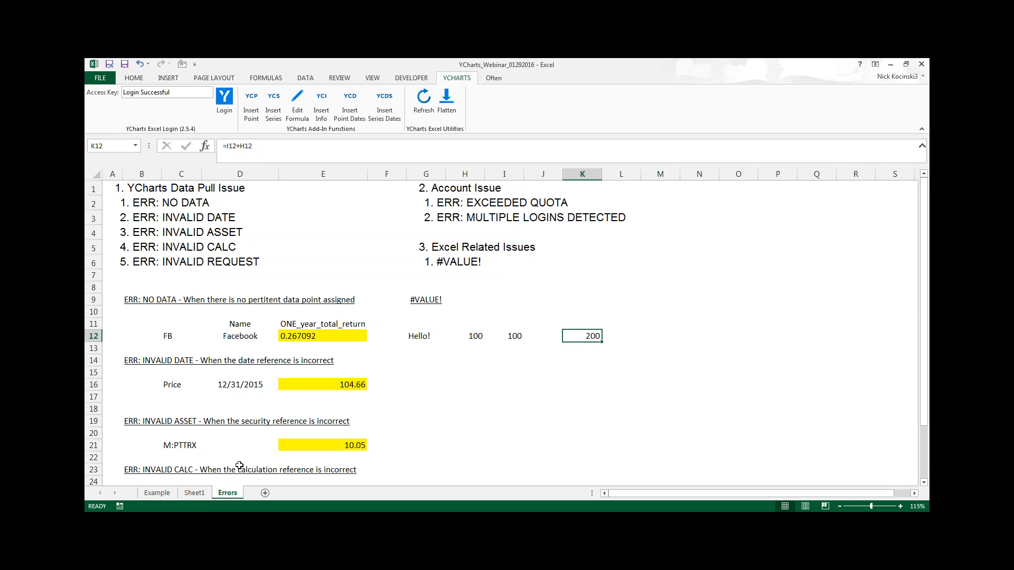
- Switch to the One_Pager_Equity_v1.0 workbook and delete the YCharts logo picture from the header of the one-pager
{"action": "key", "text": "alt+Tab"}
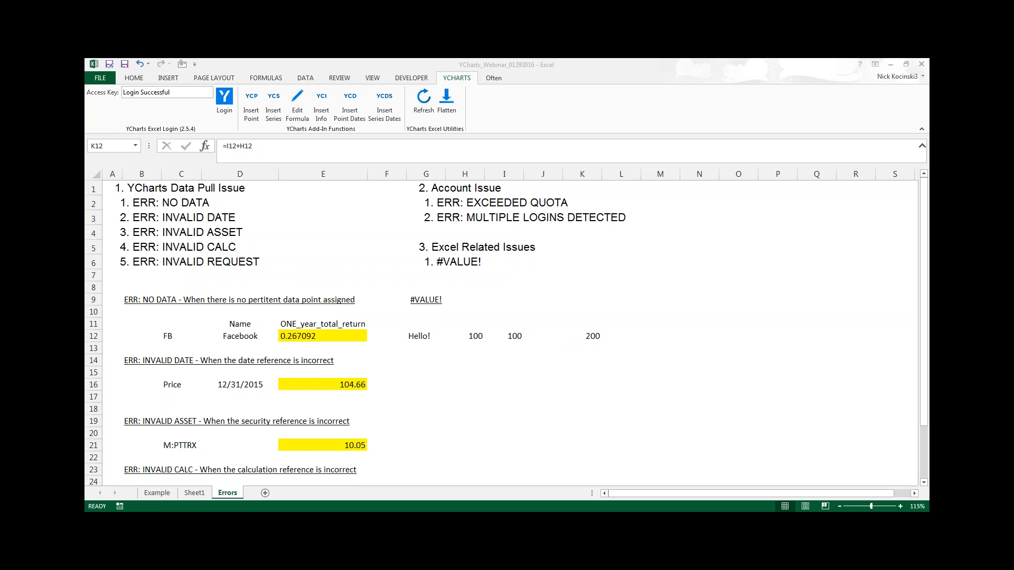
{"action": "right_click", "coordinate": [230, 522]}
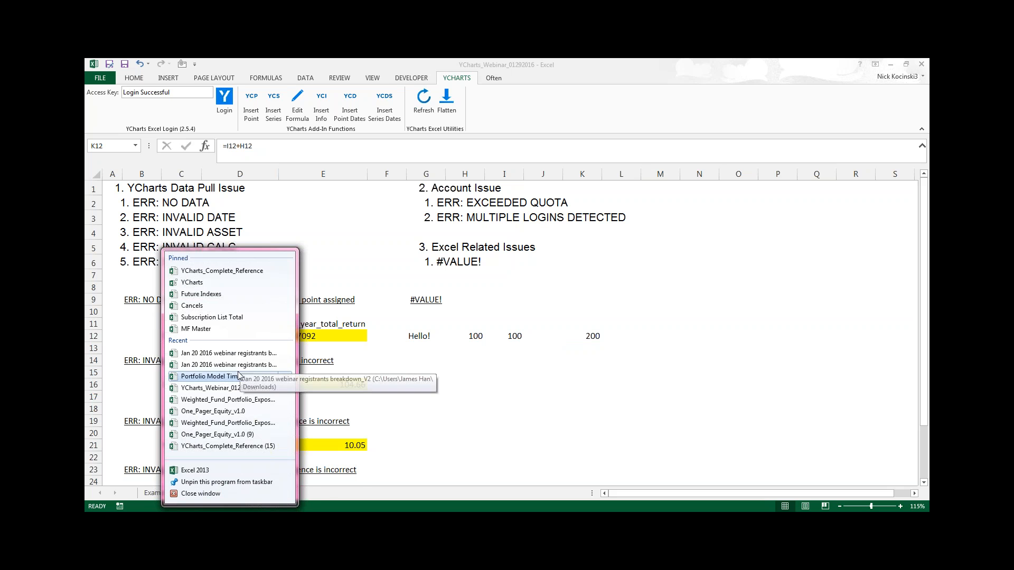
{"action": "left_click", "coordinate": [346, 415]}
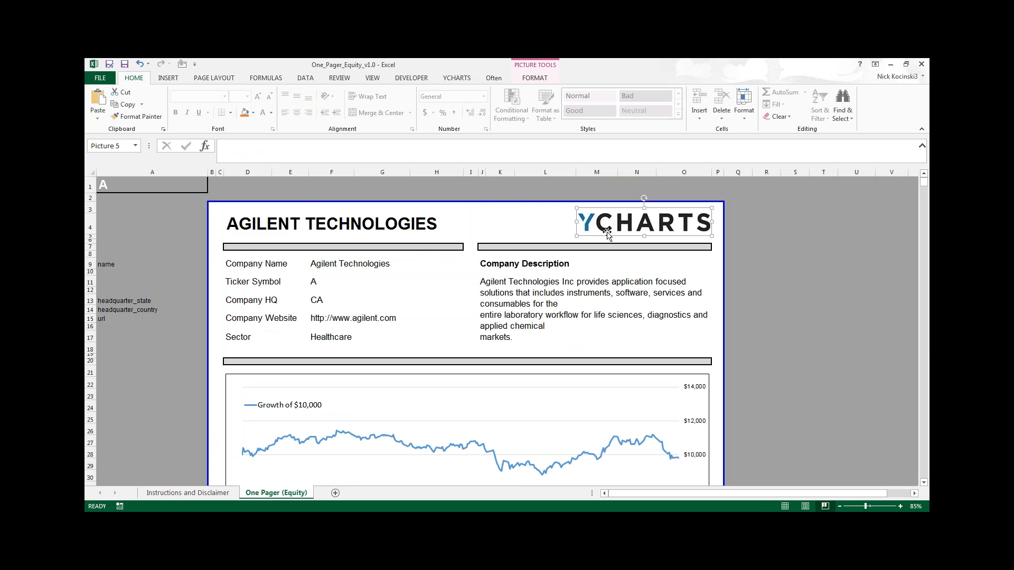
{"action": "key", "text": "Delete"}
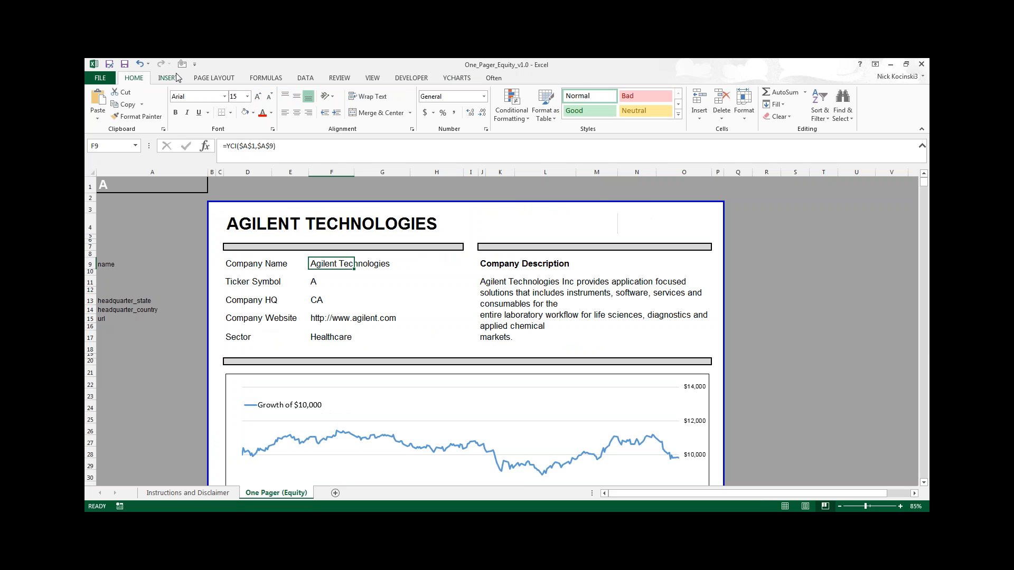
{"action": "left_click", "coordinate": [168, 78]}
{"action": "left_click", "coordinate": [203, 104]}
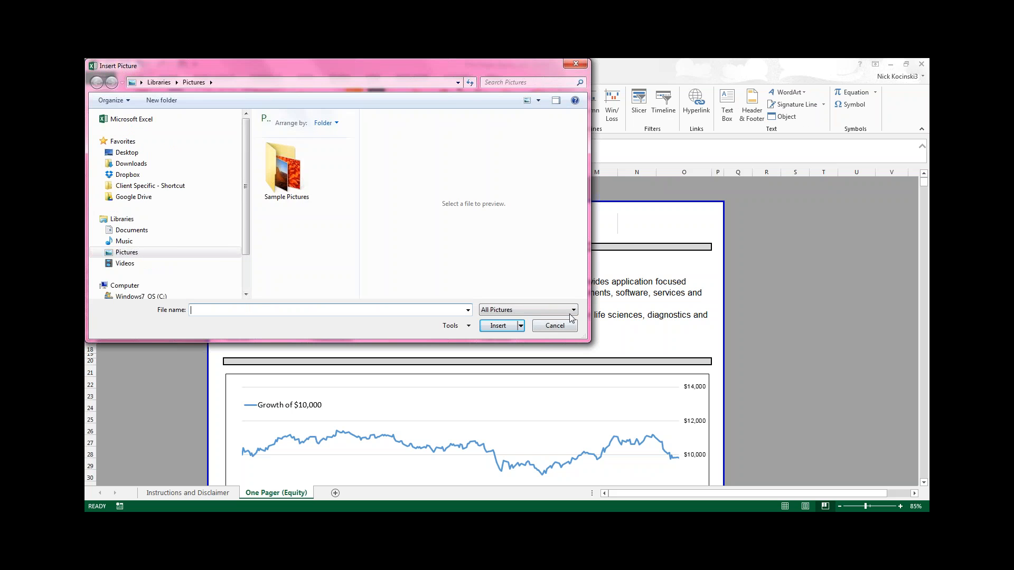
{"action": "left_click", "coordinate": [555, 324]}
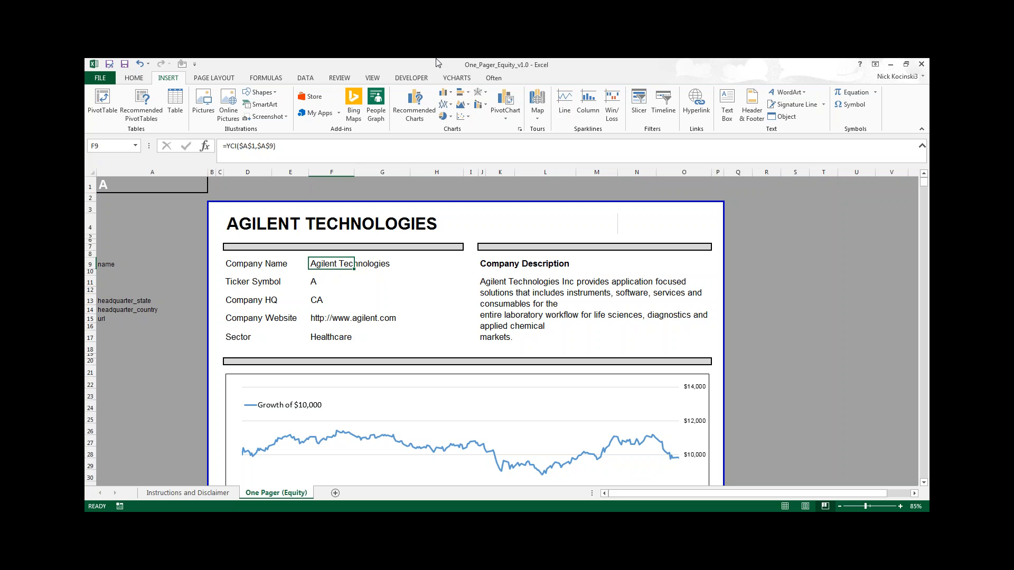
- Try to flatten the YCI company name formula in F9 into a static value with the YCharts add-in
{"action": "left_click", "coordinate": [457, 80]}
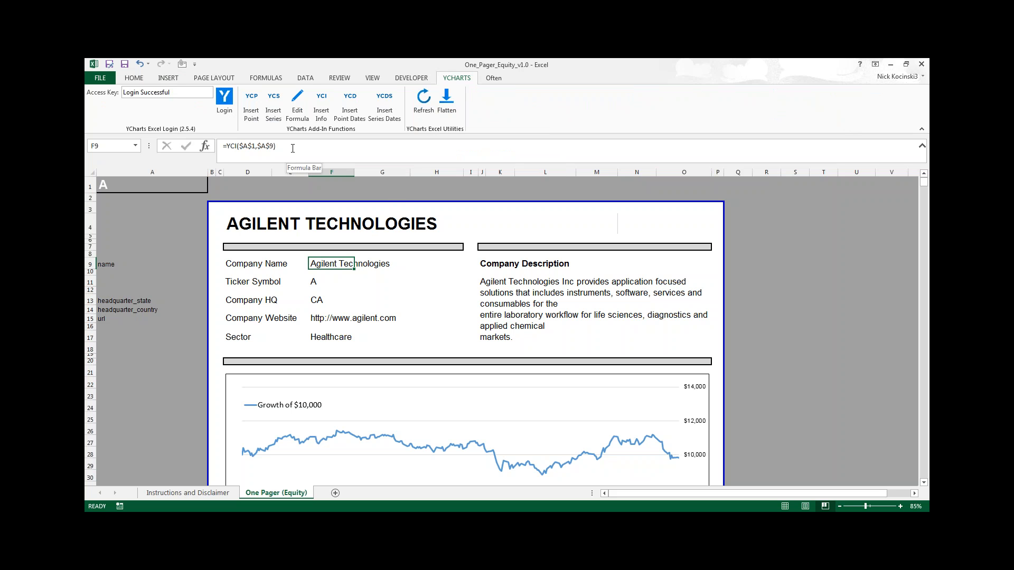
{"action": "left_click", "coordinate": [293, 148]}
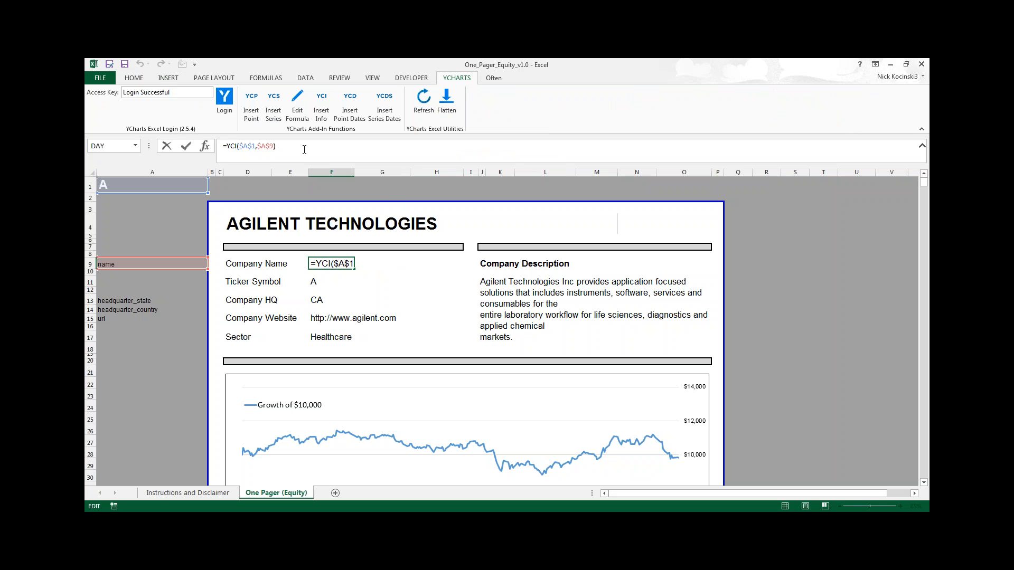
{"action": "left_click", "coordinate": [446, 106]}
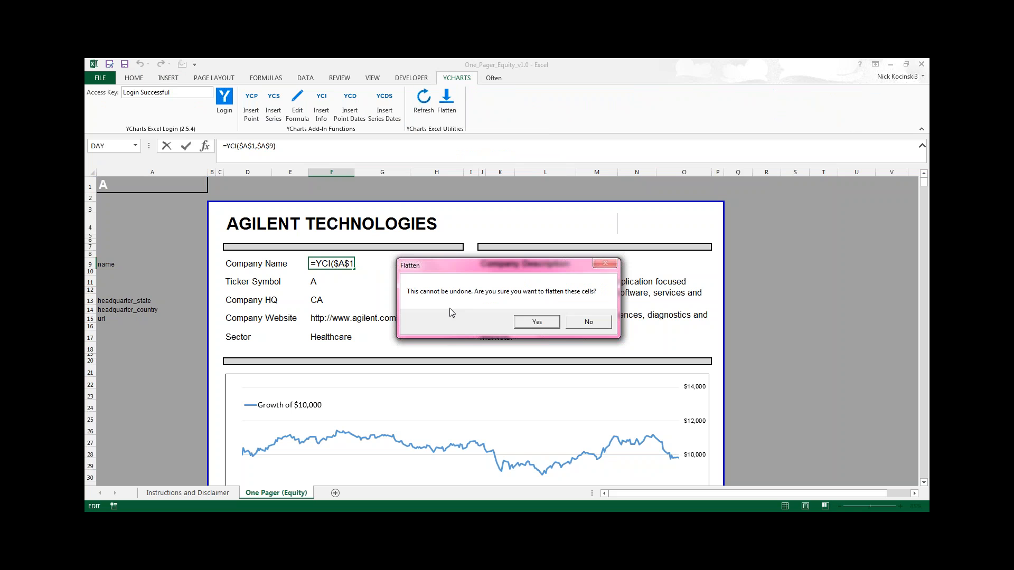
{"action": "left_click", "coordinate": [543, 322]}
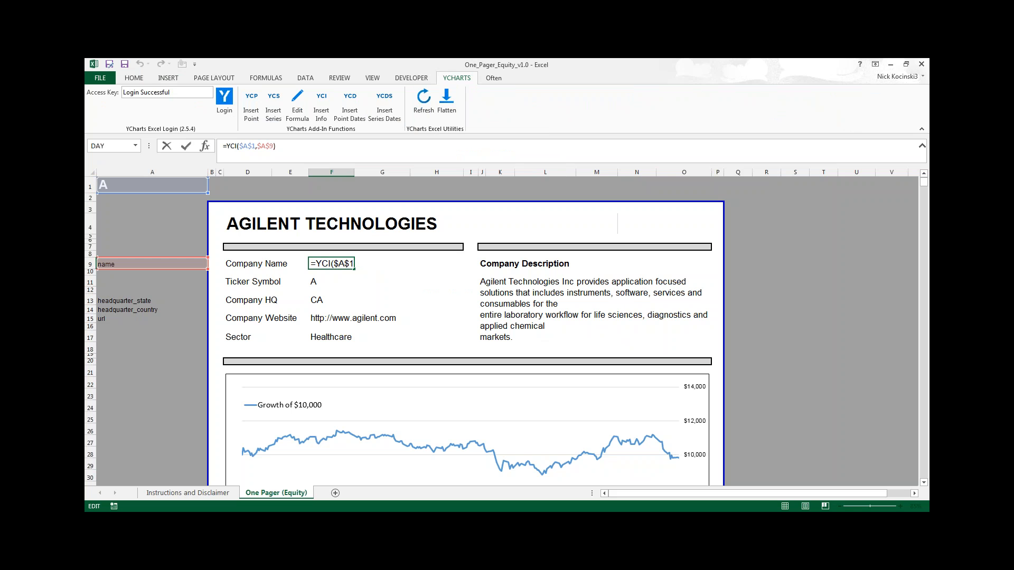
{"action": "left_click", "coordinate": [446, 103]}
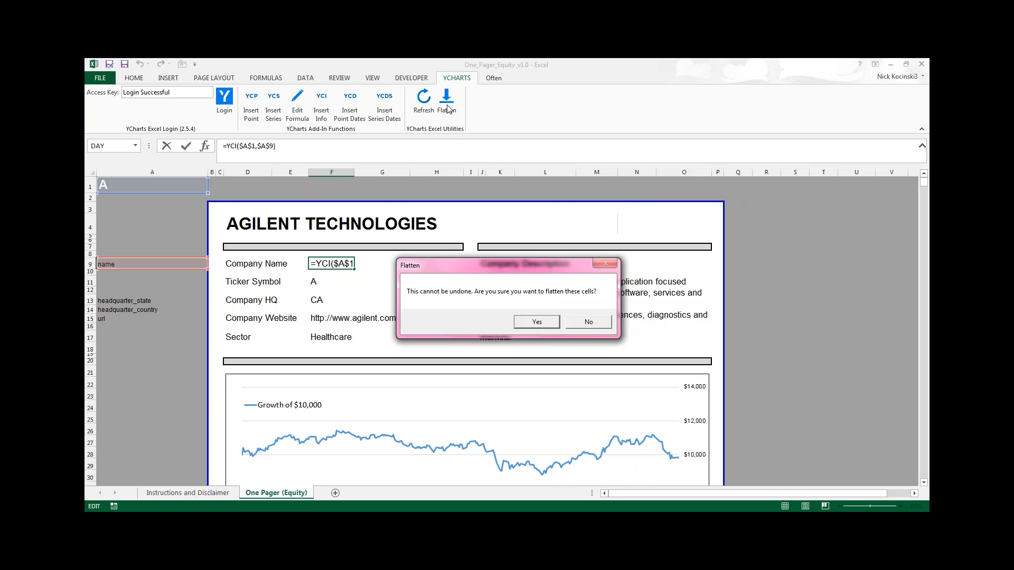
{"action": "left_click", "coordinate": [533, 321]}
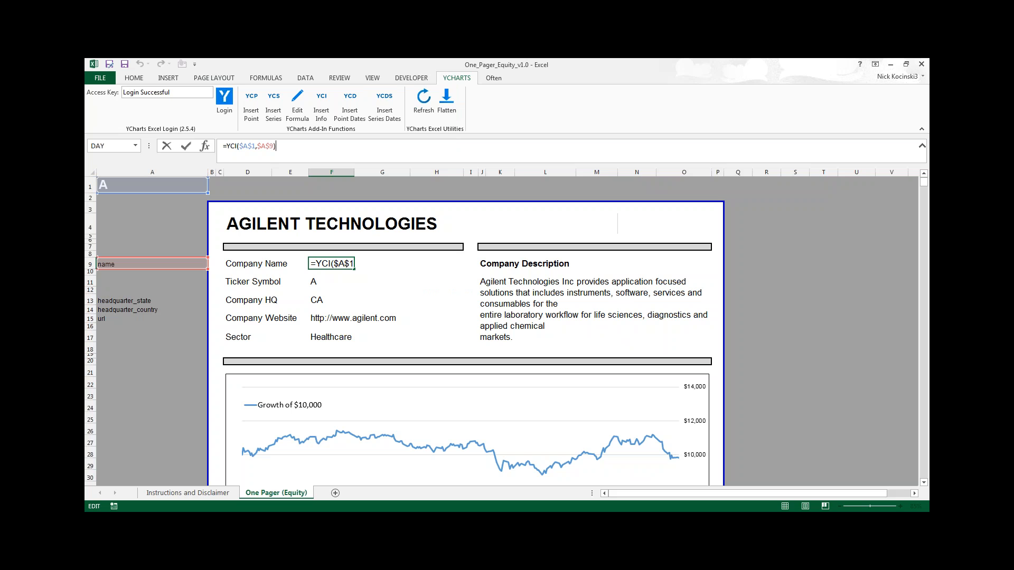
{"action": "left_click", "coordinate": [446, 103]}
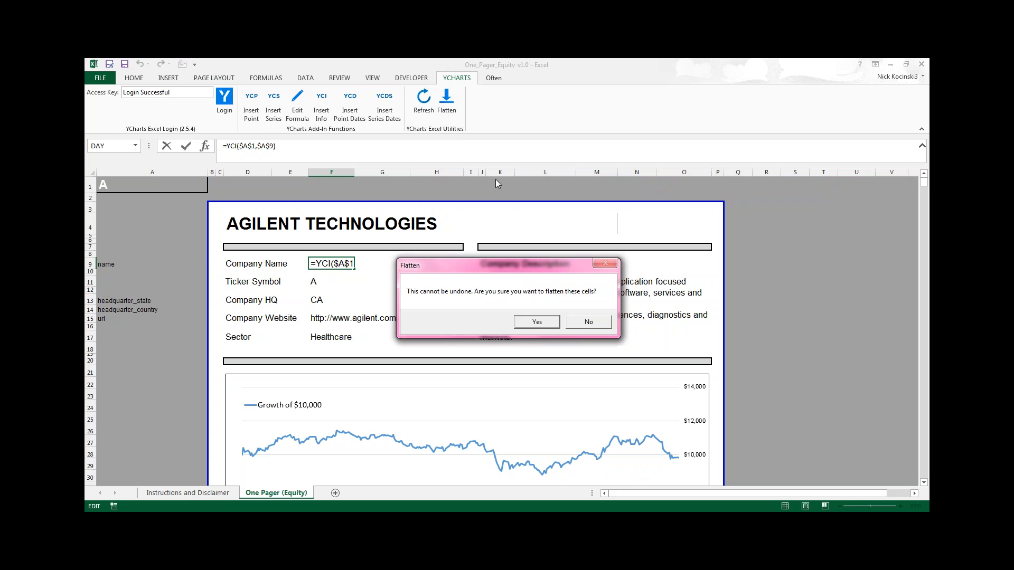
{"action": "left_click", "coordinate": [535, 321]}
{"action": "left_click", "coordinate": [325, 258]}
{"action": "left_click", "coordinate": [324, 261]}
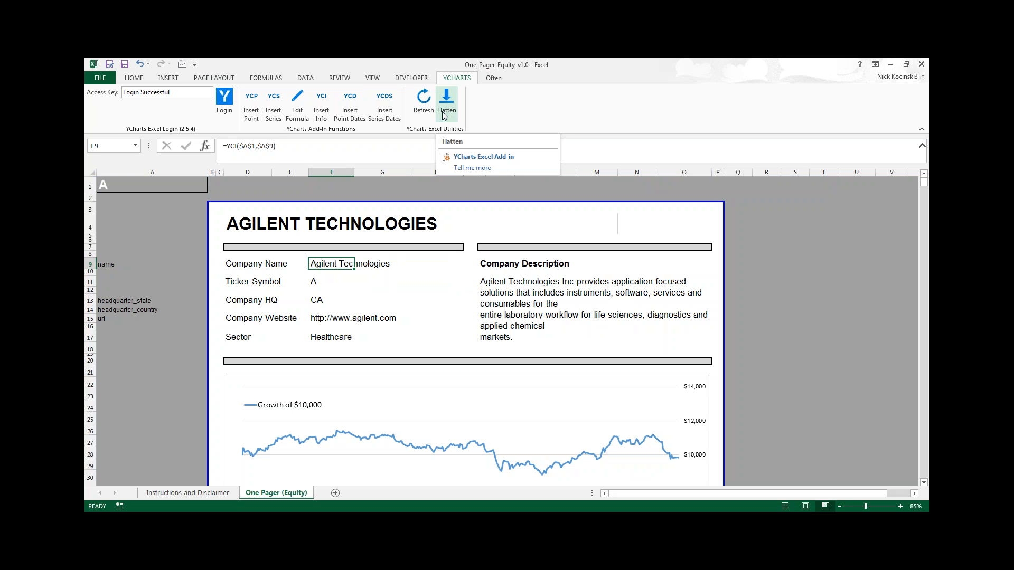
{"action": "left_click", "coordinate": [377, 300]}
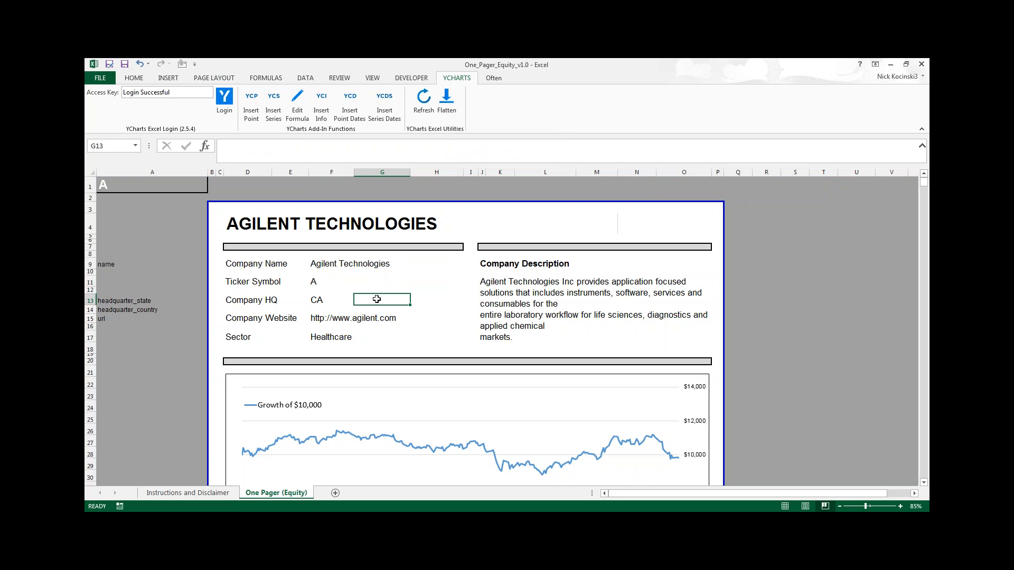